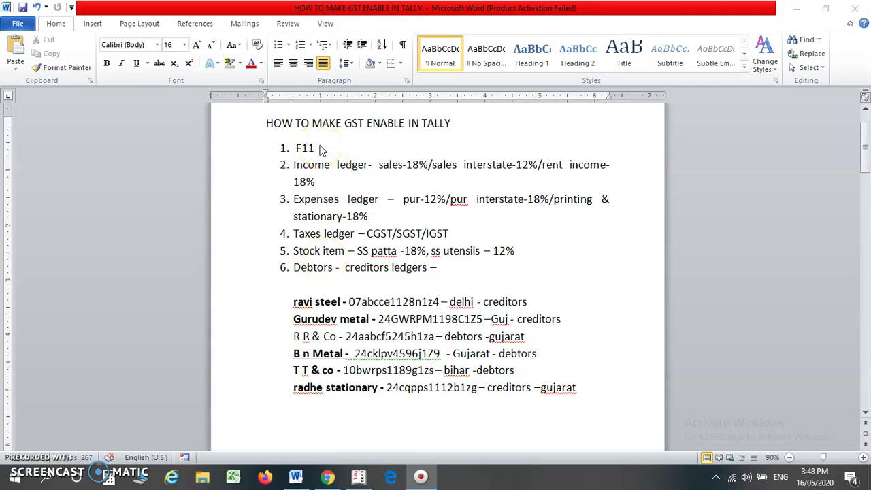
Step: Switch to Tally.ERP 9 and enable GST with its GST details for PQR Limited in the Statutory & Taxation features
{"action": "key", "text": "alt+Tab"}
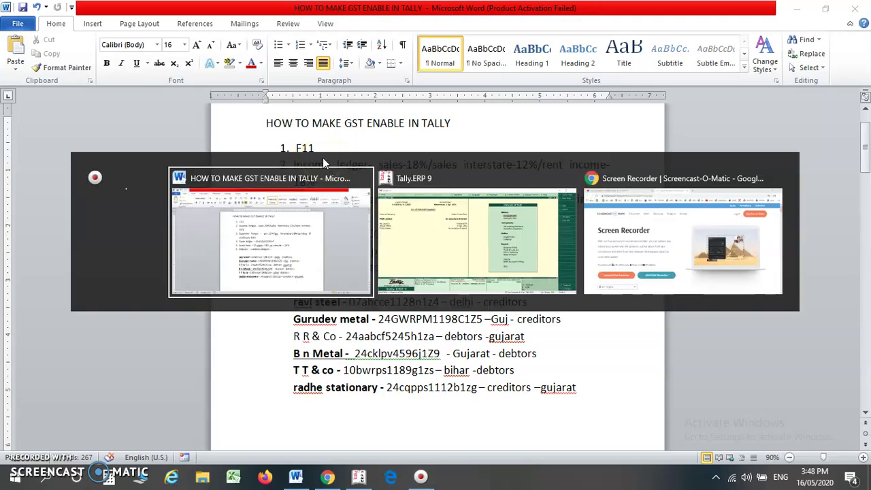
{"action": "key", "text": "alt+Tab"}
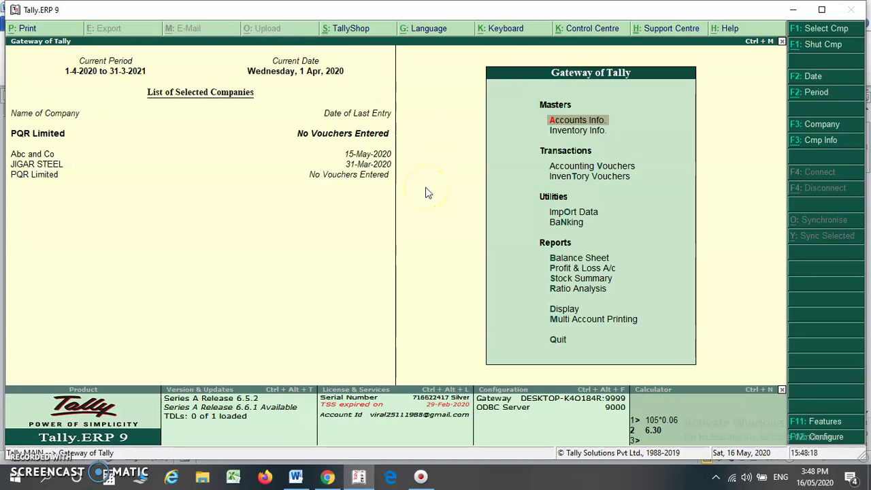
{"action": "left_click", "coordinate": [825, 427]}
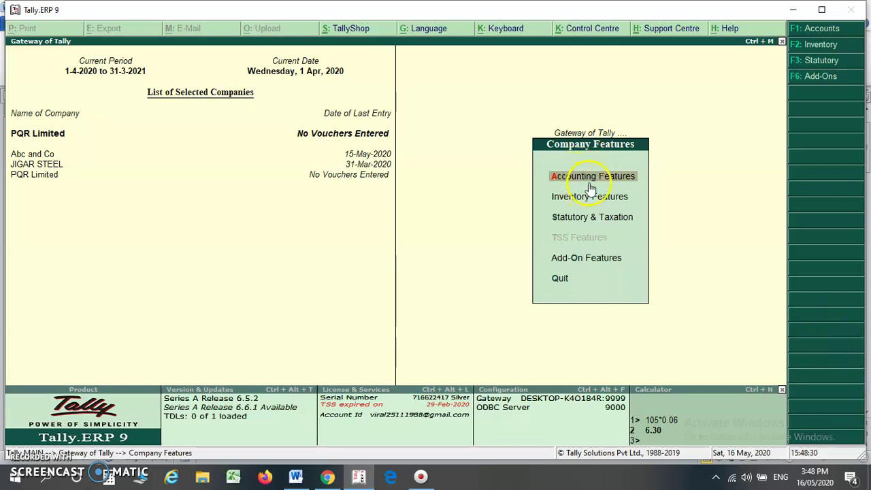
{"action": "key", "text": "Down"}
{"action": "key", "text": "Down"}
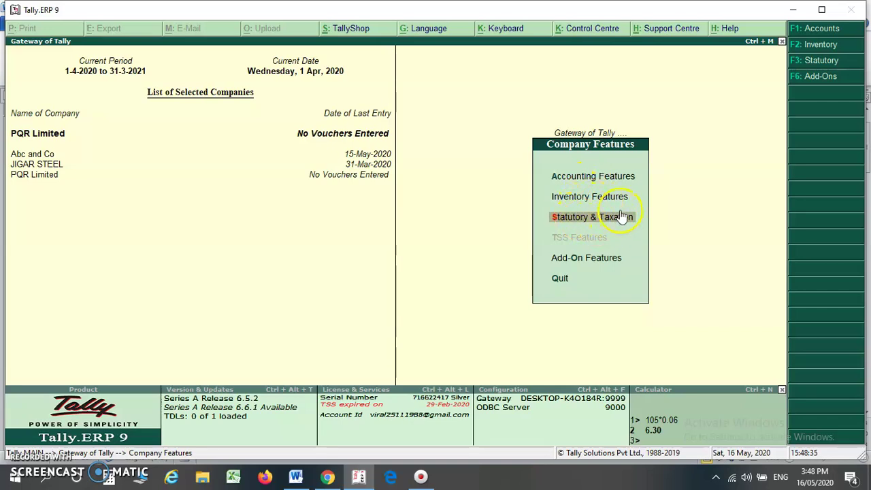
{"action": "left_click", "coordinate": [622, 216]}
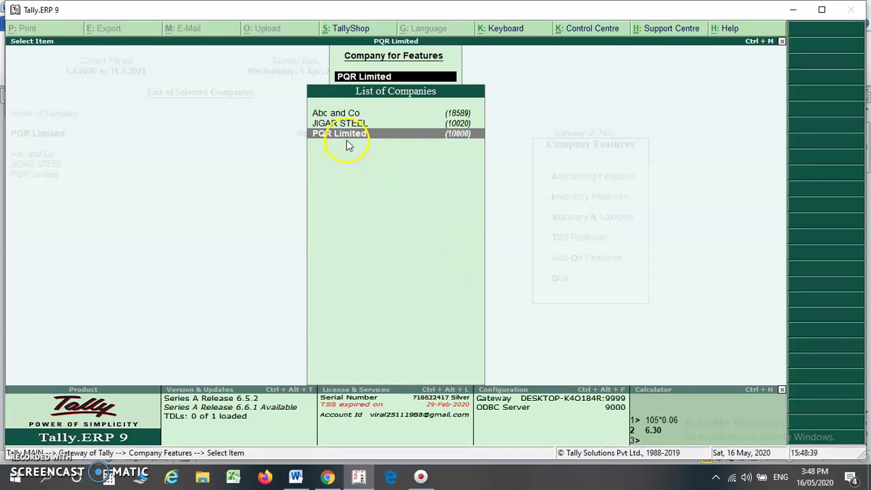
{"action": "left_click", "coordinate": [364, 134]}
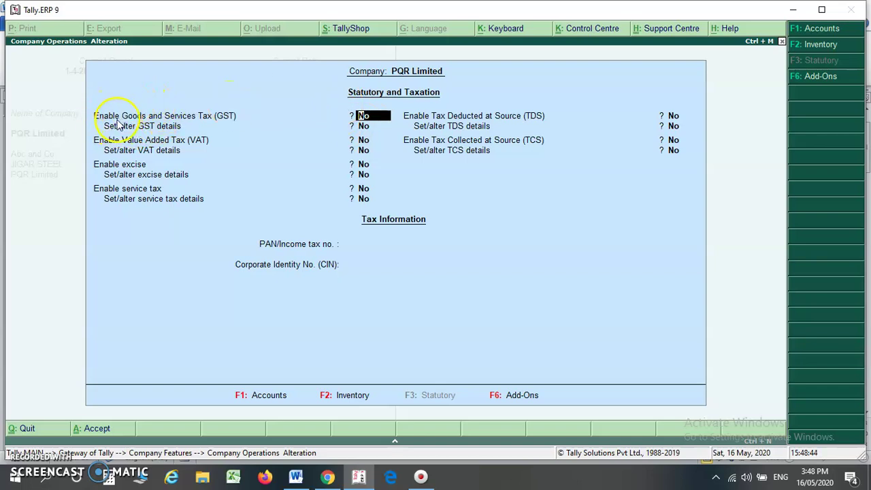
{"action": "key", "text": "y"}
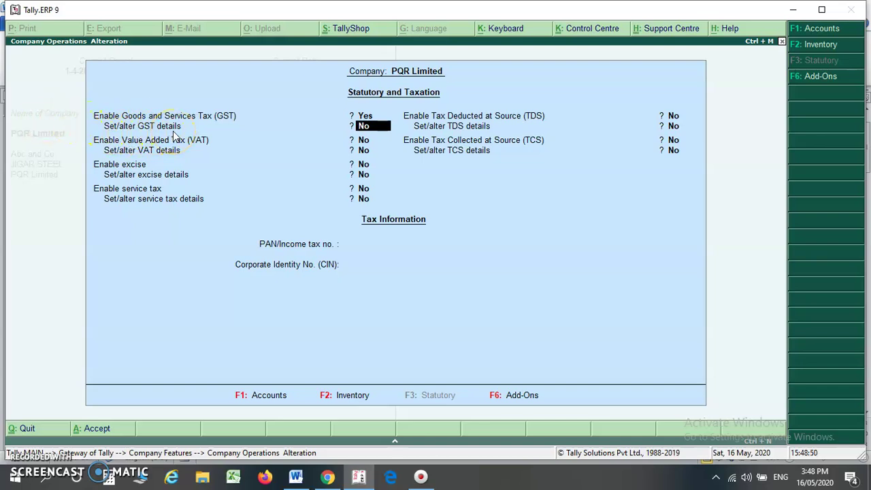
{"action": "key", "text": "y"}
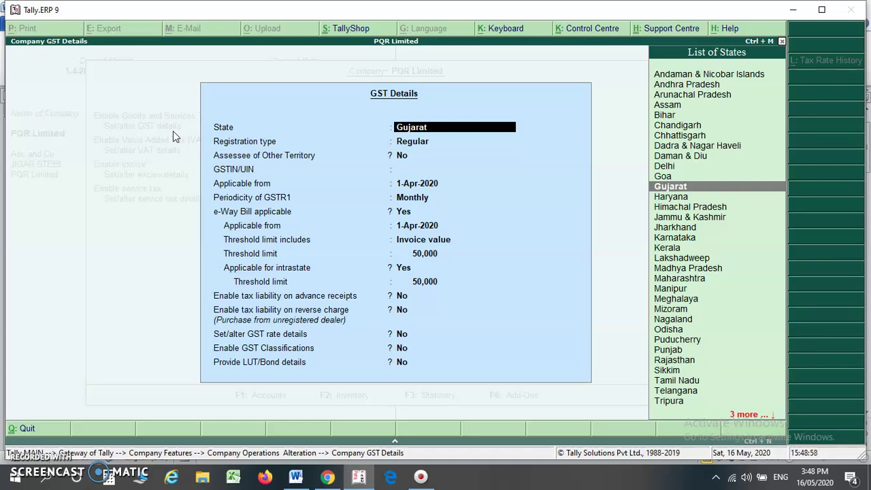
Step: Set the company's GST state to Gujarat and registration type to Regular, with Assessee of Other Territory as No
{"action": "key", "text": "Return"}
{"action": "key", "text": "Up"}
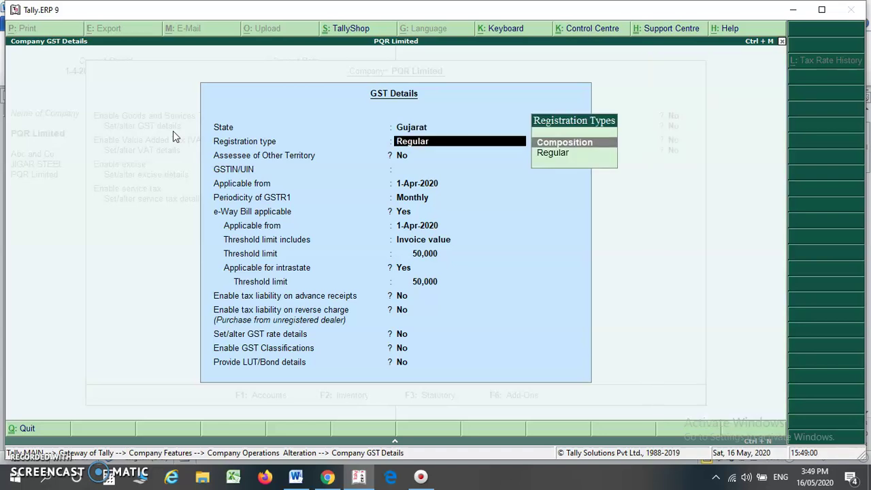
{"action": "key", "text": "Down"}
{"action": "key", "text": "Up"}
{"action": "key", "text": "Down"}
{"action": "key", "text": "Return"}
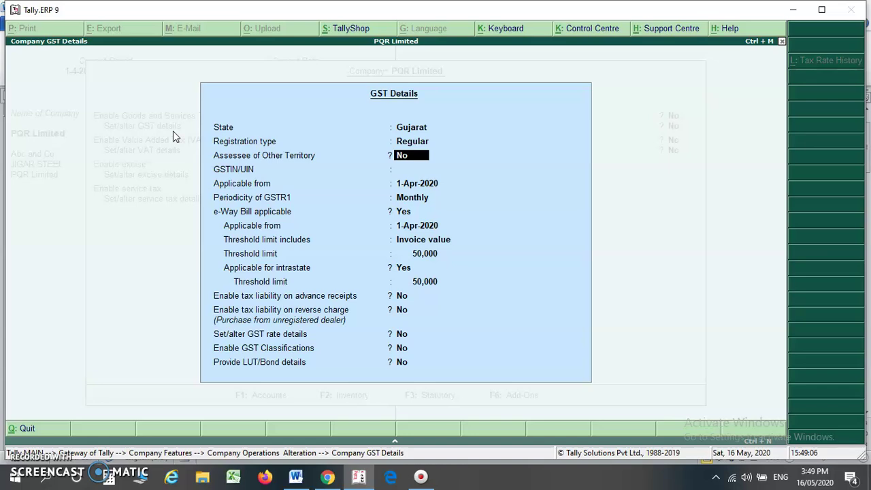
{"action": "key", "text": "Return"}
Step: Enter the company's GSTIN/UIN in the GST details
{"action": "type", "text": "2"}
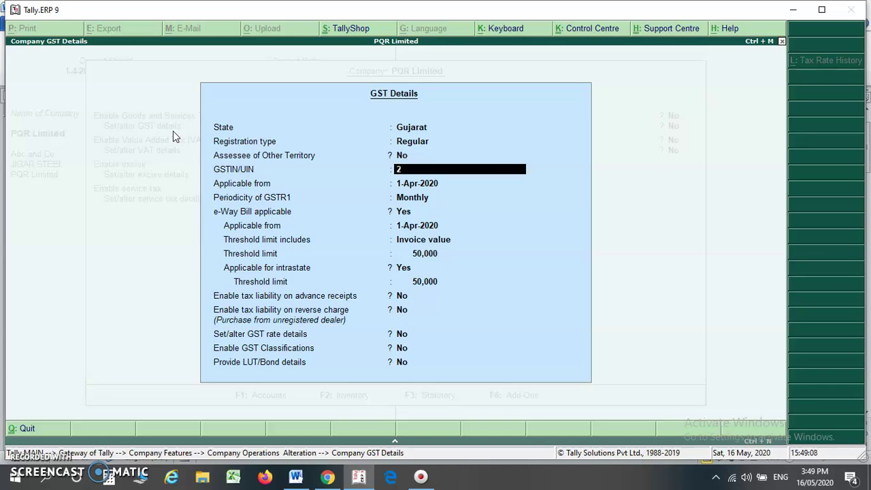
{"action": "type", "text": "4AAACC1156V1Z5"}
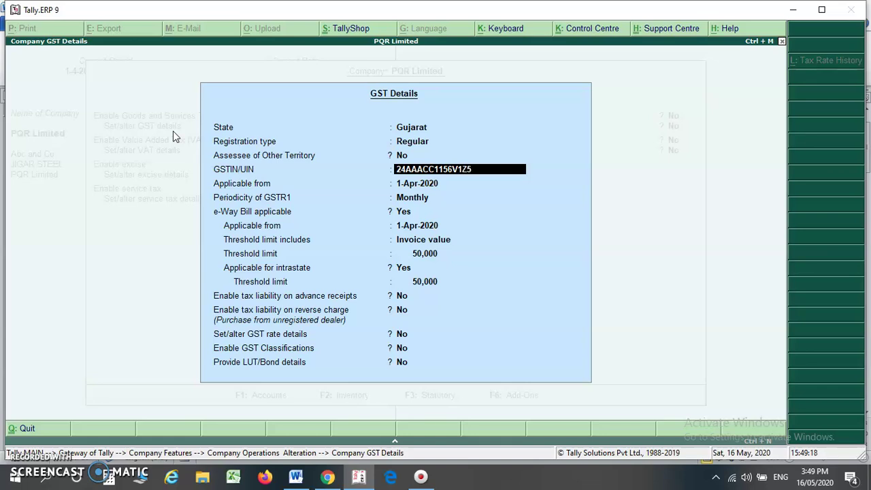
{"action": "key", "text": "Return"}
{"action": "key", "text": "Return"}
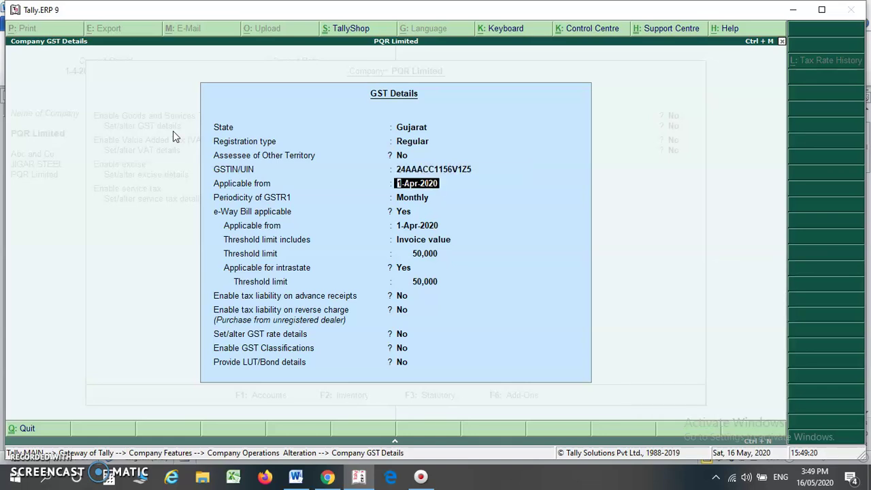
{"action": "key", "text": "Up"}
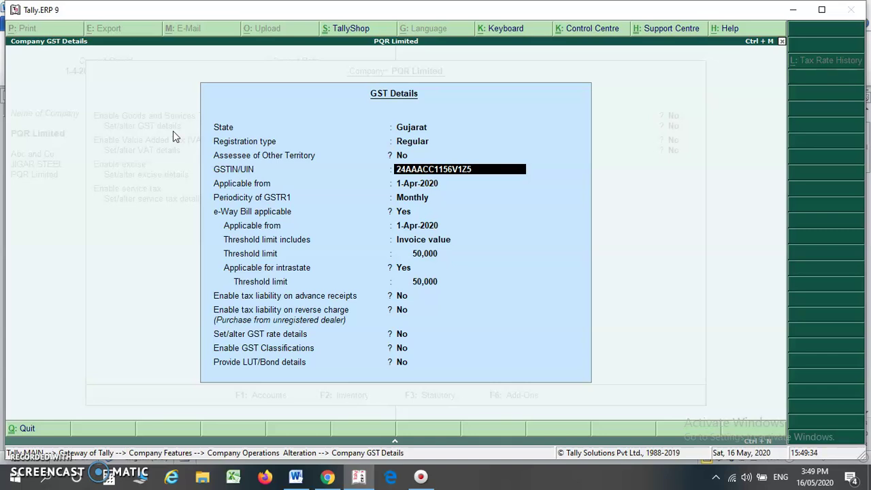
{"action": "key", "text": "Return"}
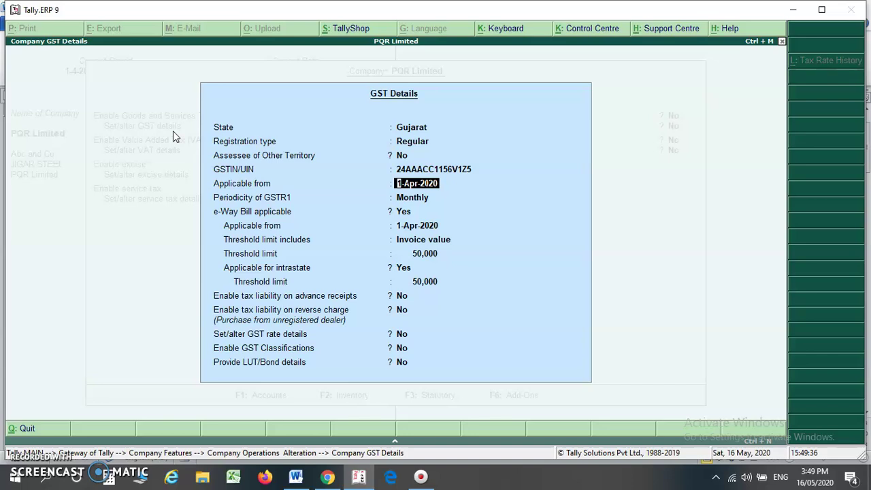
Step: Accept 1-Apr-2020 as the GST applicable date and Monthly as the GSTR1 periodicity
{"action": "left_click", "coordinate": [233, 167]}
{"action": "key", "text": "Return"}
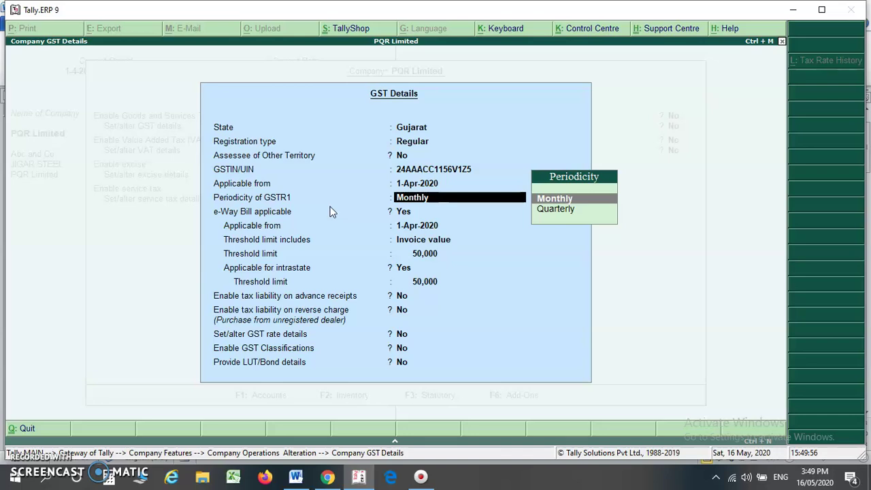
{"action": "key", "text": "Return"}
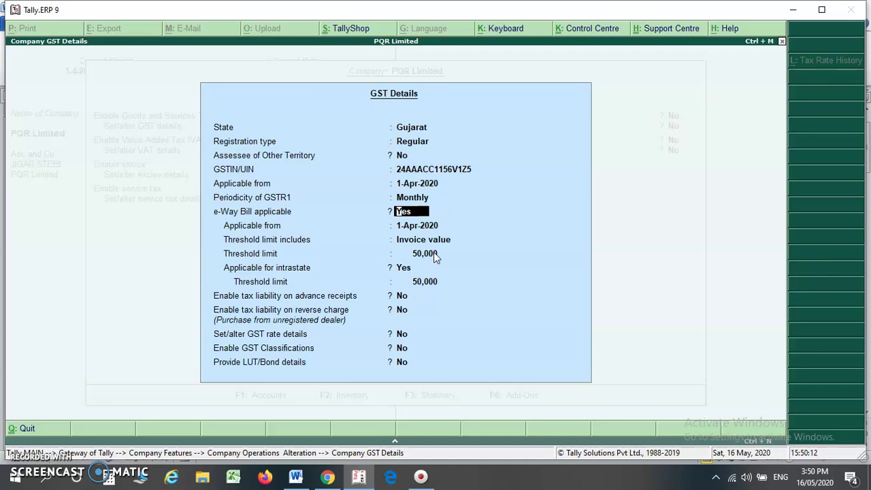
Step: Keep e-Way Bill applicable from 1-Apr-2020, with Invoice value as what the threshold limit includes
{"action": "key", "text": "Return"}
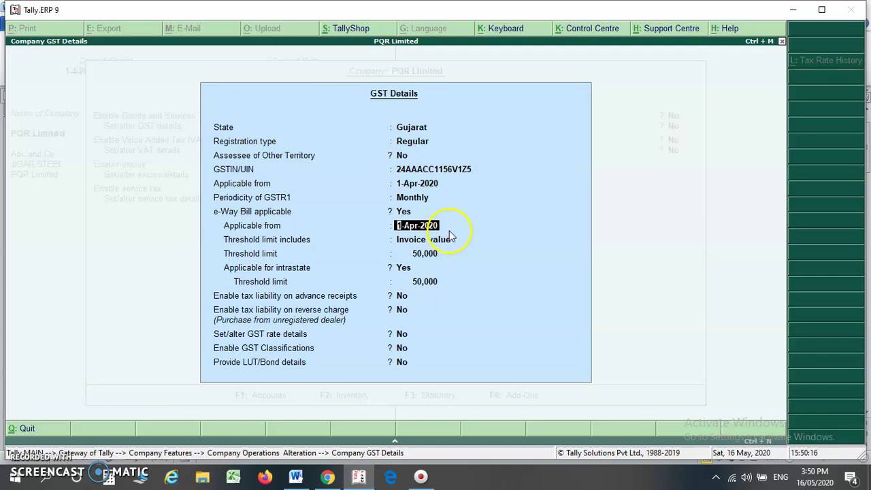
{"action": "key", "text": "Return"}
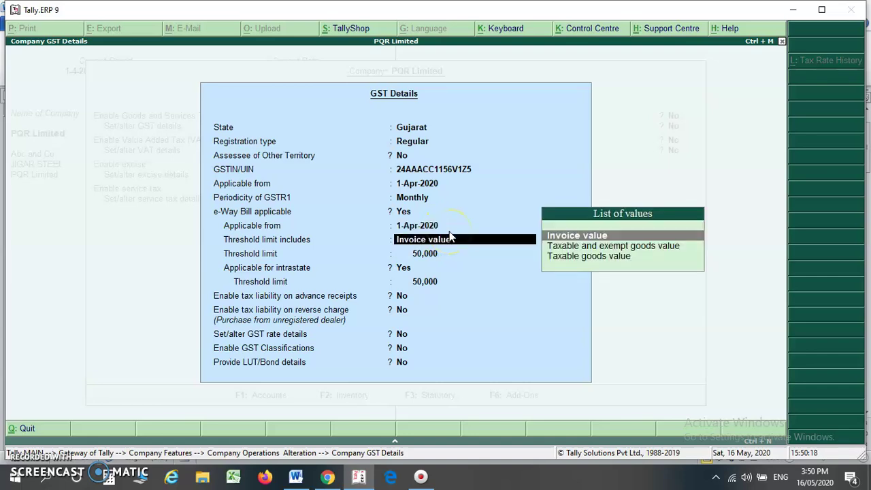
{"action": "key", "text": "Down"}
{"action": "key", "text": "Down"}
{"action": "key", "text": "Down"}
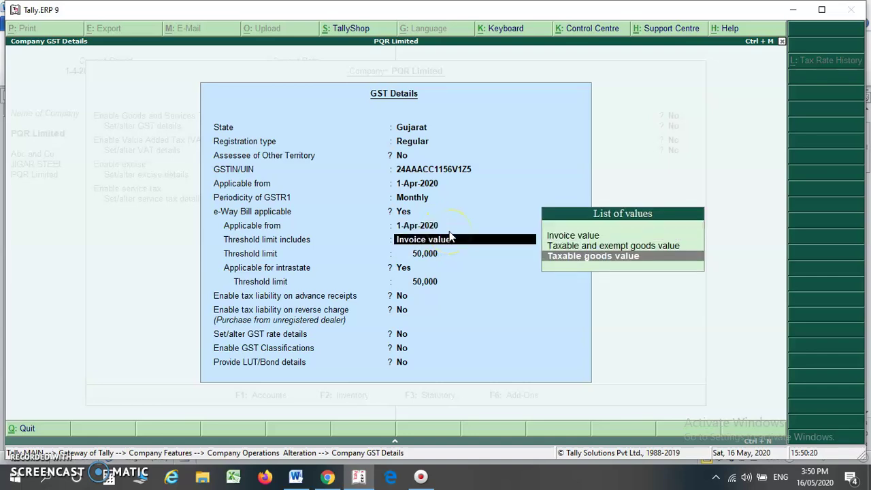
{"action": "key", "text": "Down"}
{"action": "key", "text": "Down"}
{"action": "key", "text": "Up"}
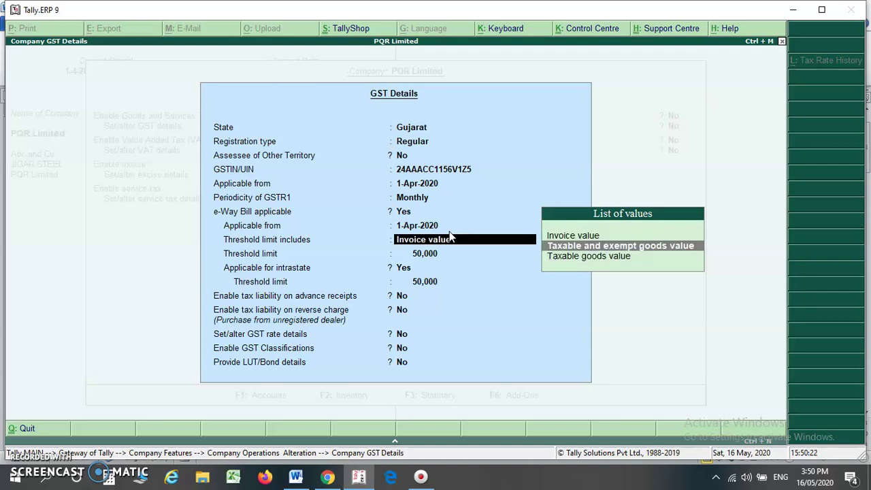
{"action": "key", "text": "Up"}
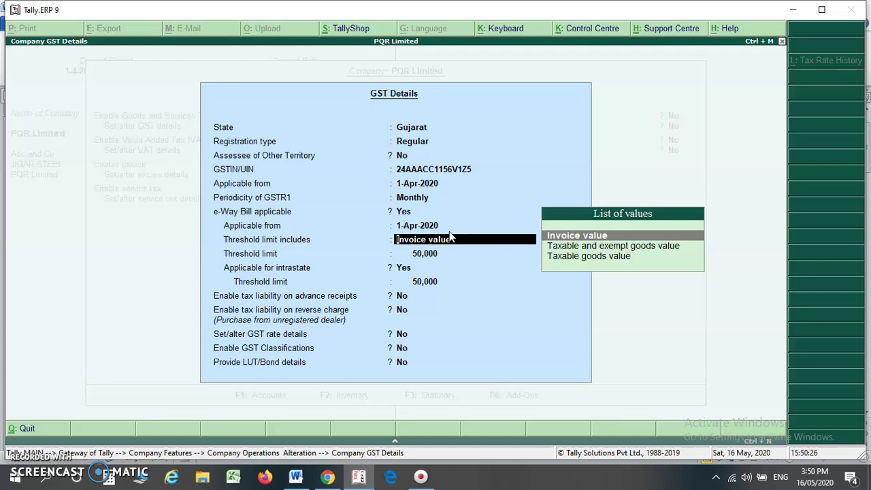
{"action": "key", "text": "Return"}
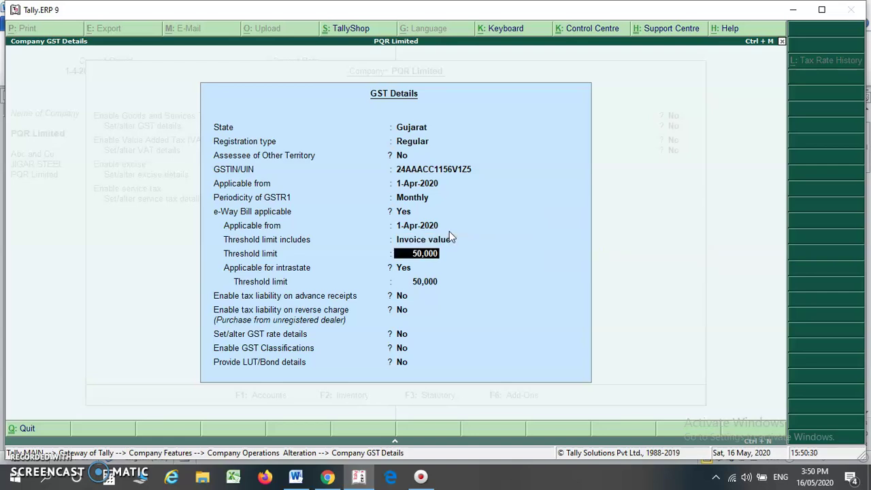
Step: Accept the 50,000 e-Way Bill threshold limit and keep it applicable for intrastate with a 50,000 limit
{"action": "key", "text": "Return"}
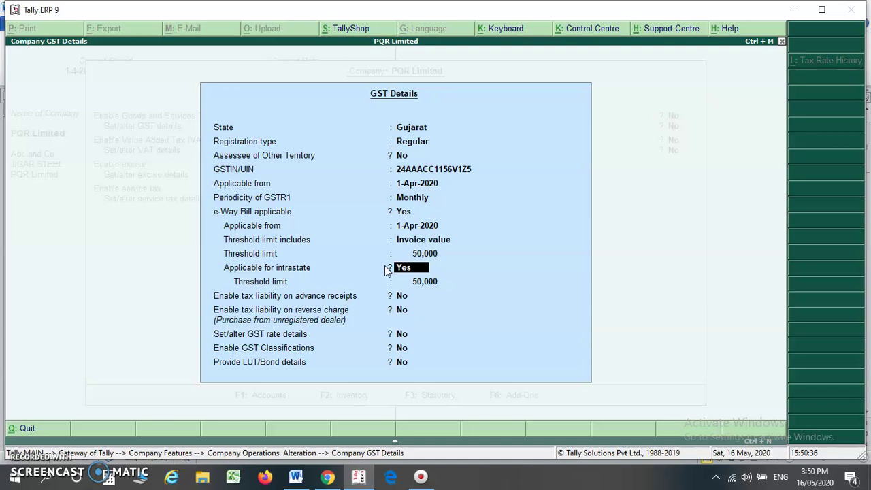
{"action": "key", "text": "Return"}
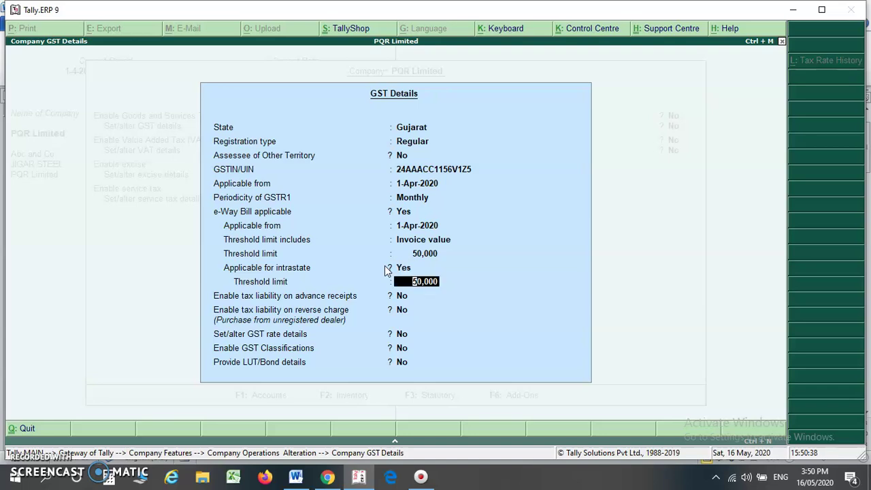
{"action": "key", "text": "Return"}
Step: Leave tax liability on advance receipts and on reverse charge set to No
{"action": "left_click", "coordinate": [235, 294]}
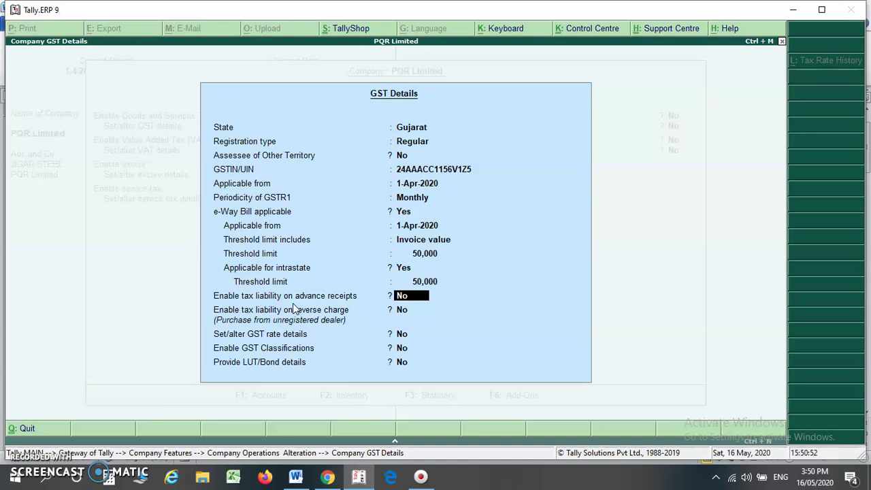
{"action": "key", "text": "Return"}
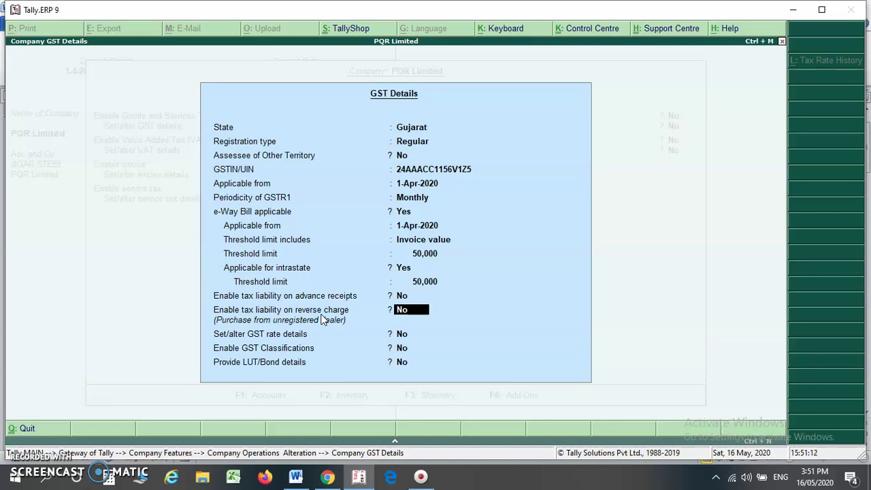
{"action": "key", "text": "Return"}
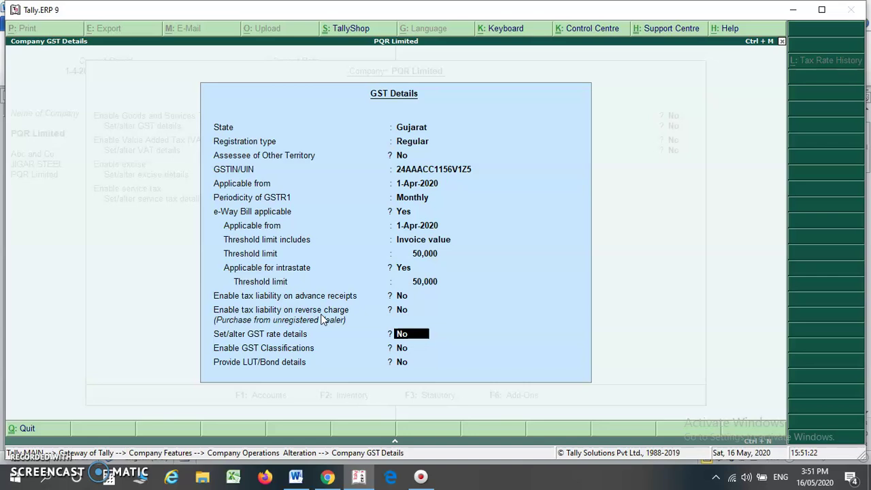
{"action": "key", "text": "y"}
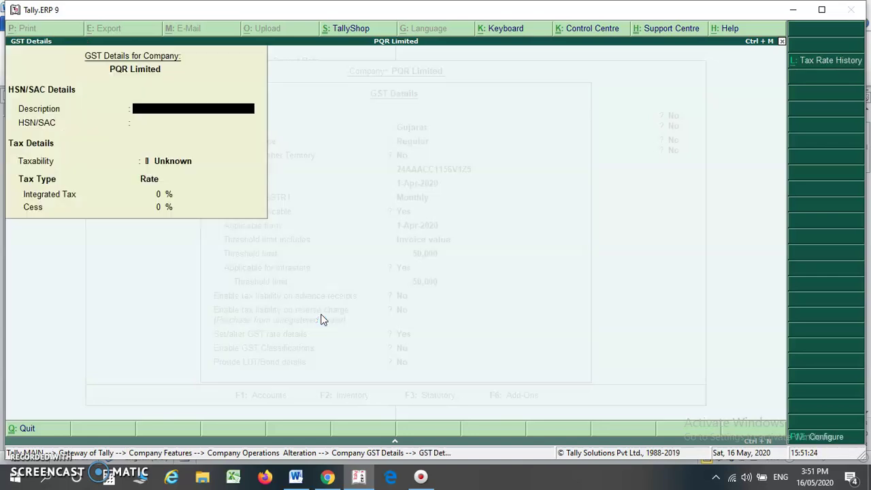
{"action": "key", "text": "Return"}
{"action": "key", "text": "Return"}
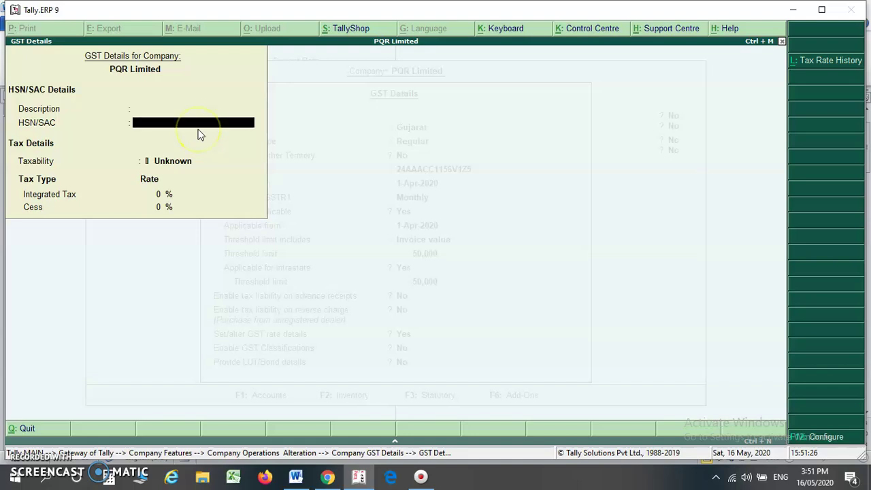
{"action": "key", "text": "Down"}
{"action": "key", "text": "Down"}
{"action": "key", "text": "Down"}
{"action": "key", "text": "Return"}
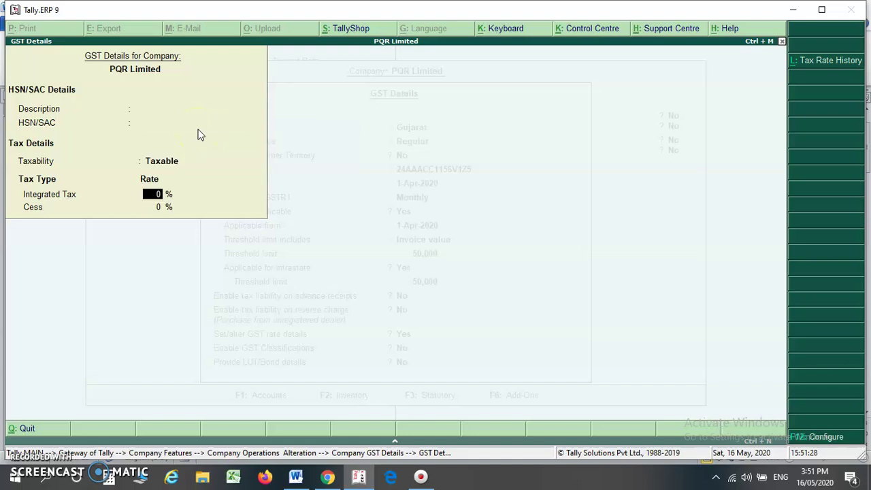
{"action": "type", "text": "12"}
{"action": "key", "text": "Escape"}
{"action": "key", "text": "Return"}
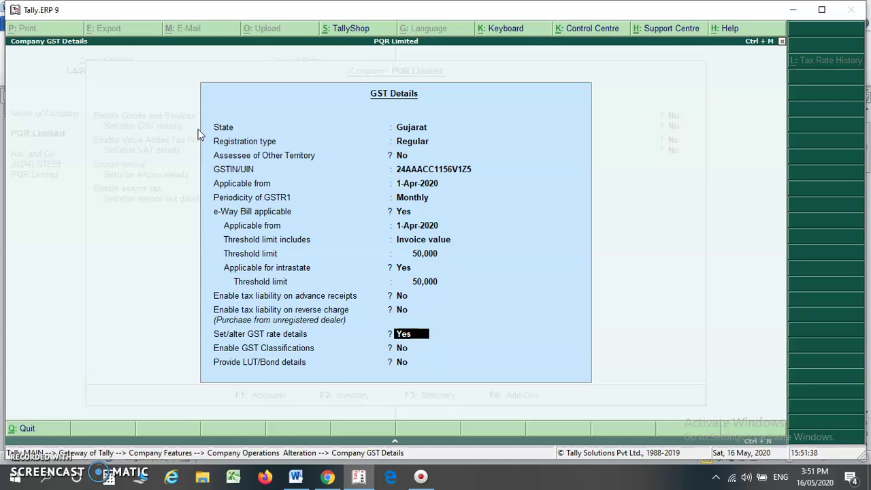
Step: Set GST rate details to No, keep GST classifications and LUT/Bond details at No, and accept the company's GST details
{"action": "type", "text": "n"}
{"action": "key", "text": "Return"}
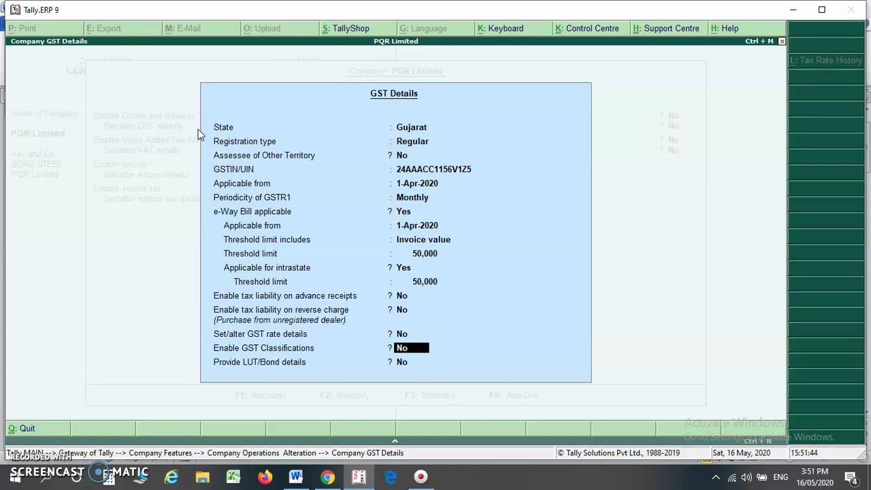
{"action": "key", "text": "Return"}
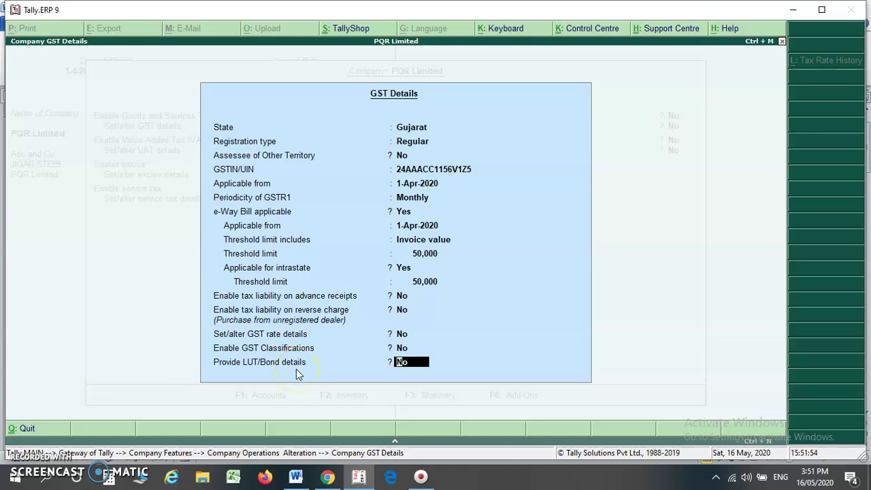
{"action": "key", "text": "Return"}
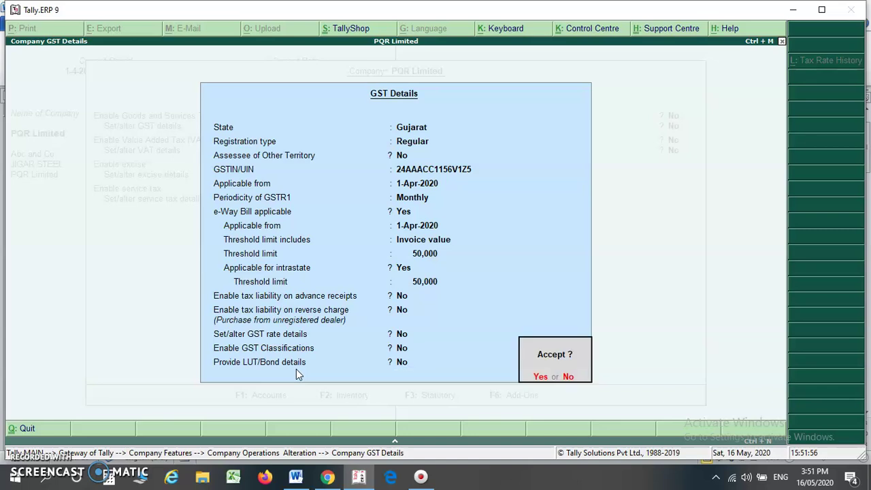
{"action": "left_click", "coordinate": [296, 369]}
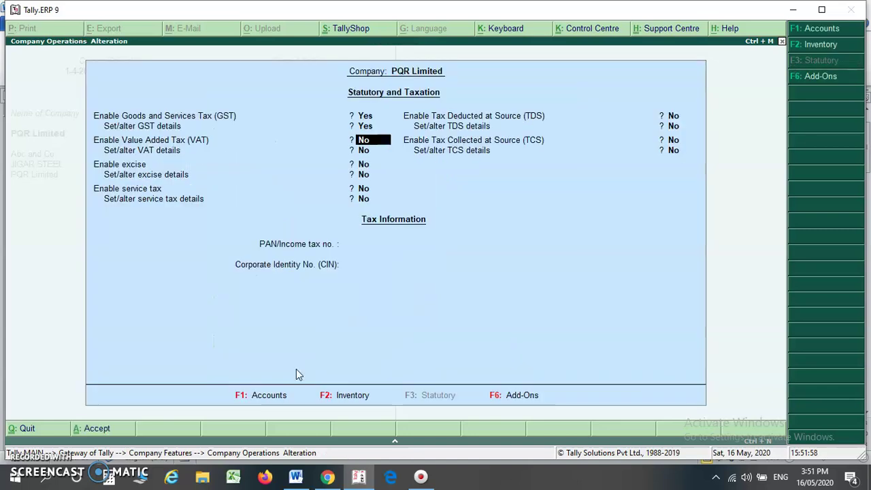
Step: Keep VAT, excise and the remaining statutory options at No, save the statutory features, and return to Gateway of Tally
{"action": "key", "text": "Return"}
{"action": "key", "text": "Return"}
{"action": "key", "text": "Return"}
{"action": "key", "text": "Return"}
{"action": "key", "text": "Return"}
{"action": "key", "text": "Return"}
{"action": "key", "text": "Return"}
{"action": "left_click", "coordinate": [296, 374]}
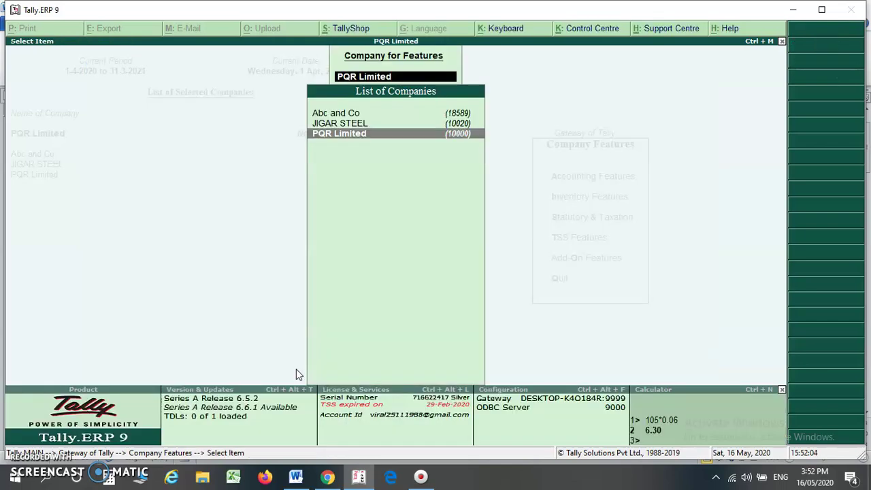
{"action": "key", "text": "Escape"}
{"action": "key", "text": "Escape"}
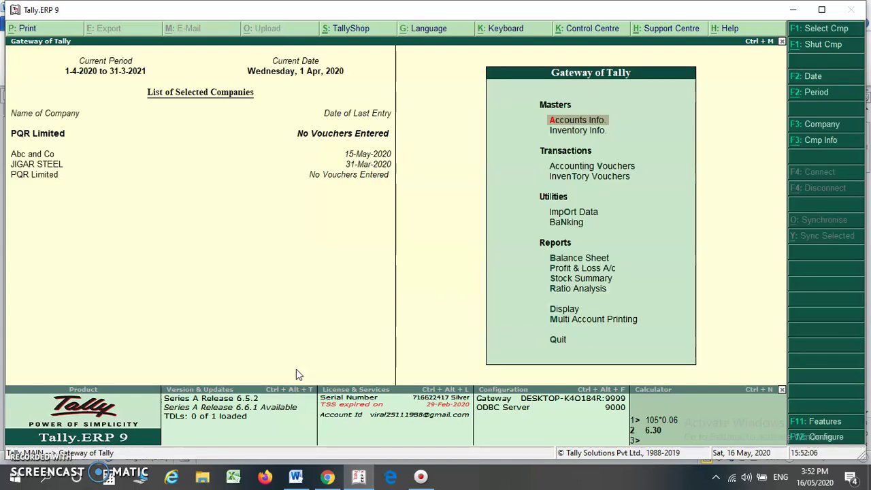
Step: Switch to Word to read the GST setup checklist and return to Tally.ERP 9
{"action": "key", "text": "alt+Tab"}
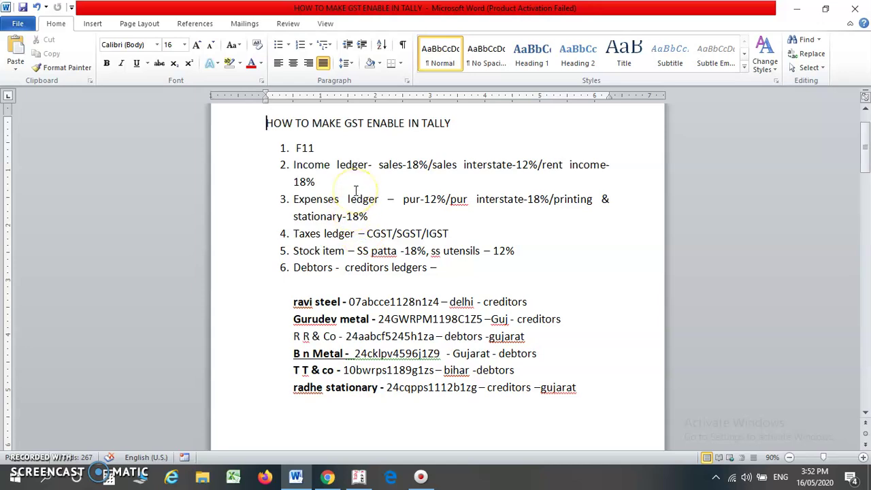
{"action": "key", "text": "alt+Tab"}
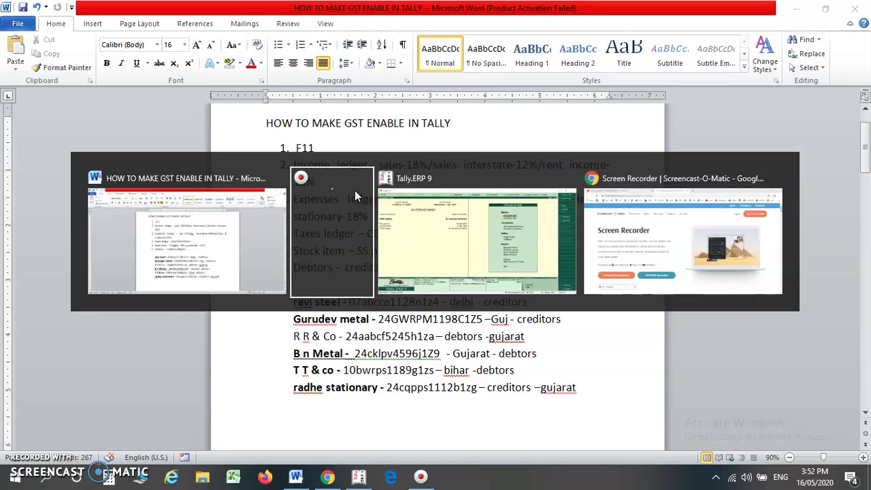
{"action": "key", "text": "alt+Tab"}
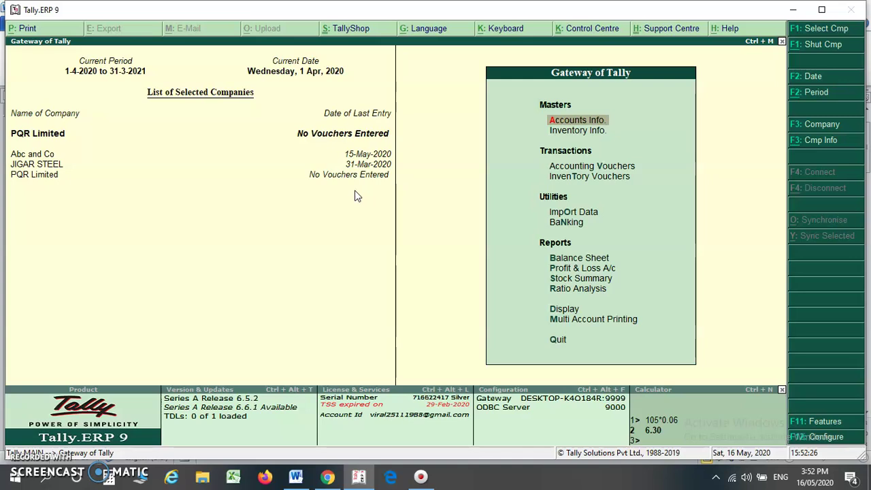
{"action": "left_click", "coordinate": [364, 139]}
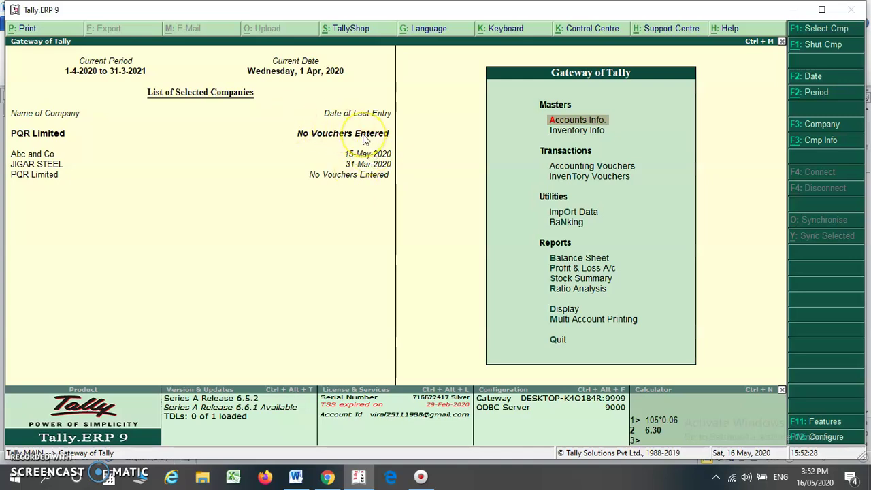
{"action": "key", "text": "Return"}
{"action": "key", "text": "Down"}
{"action": "key", "text": "Down"}
{"action": "key", "text": "Up"}
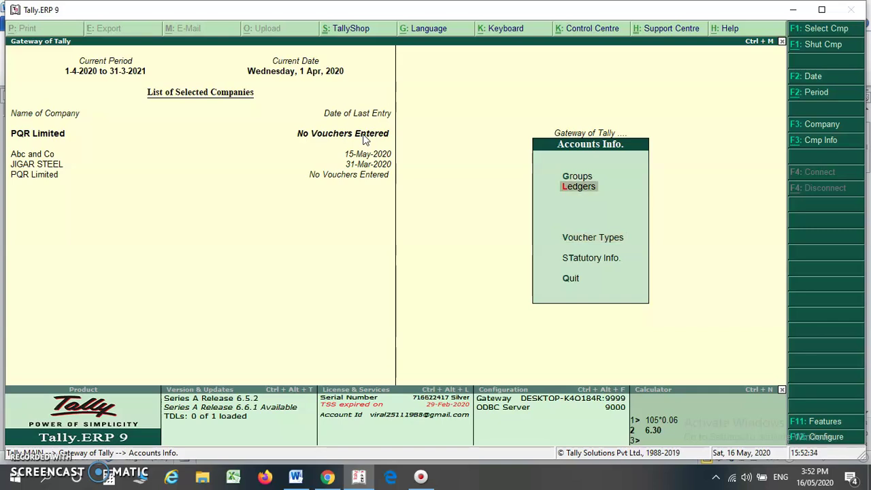
{"action": "key", "text": "Escape"}
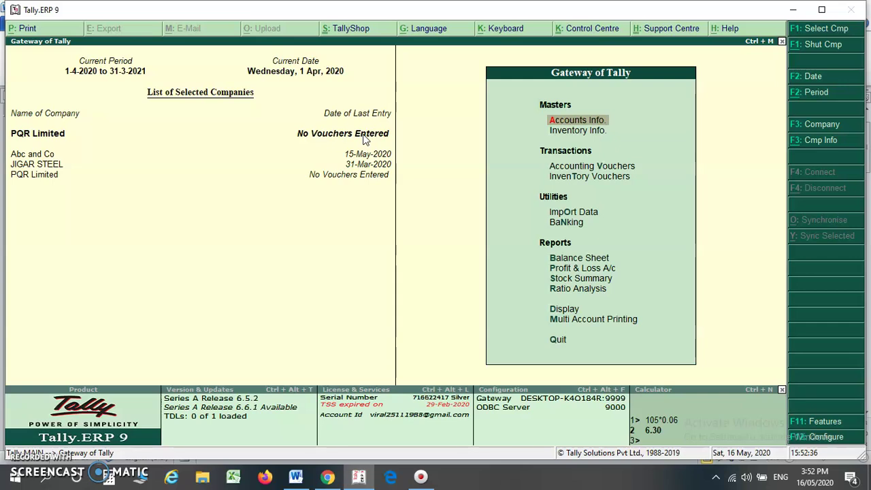
Step: Start creating a single ledger from the accounts masters
{"action": "key", "text": "Return"}
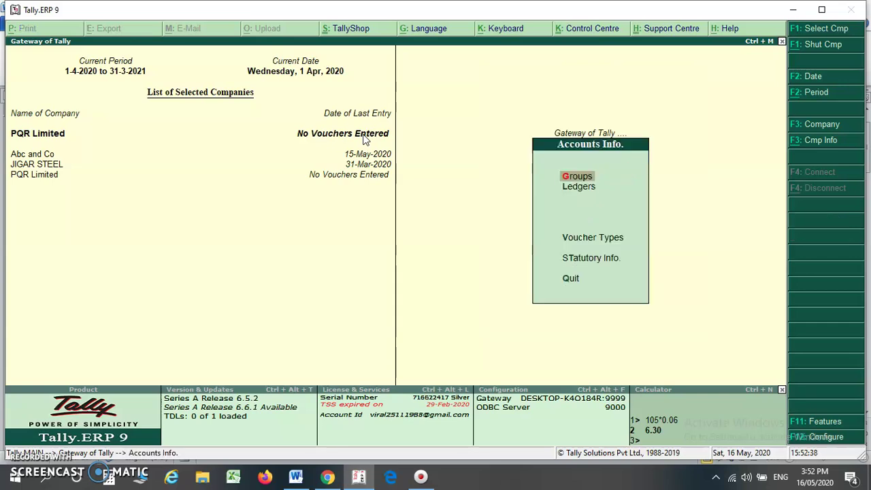
{"action": "key", "text": "Down"}
{"action": "key", "text": "Return"}
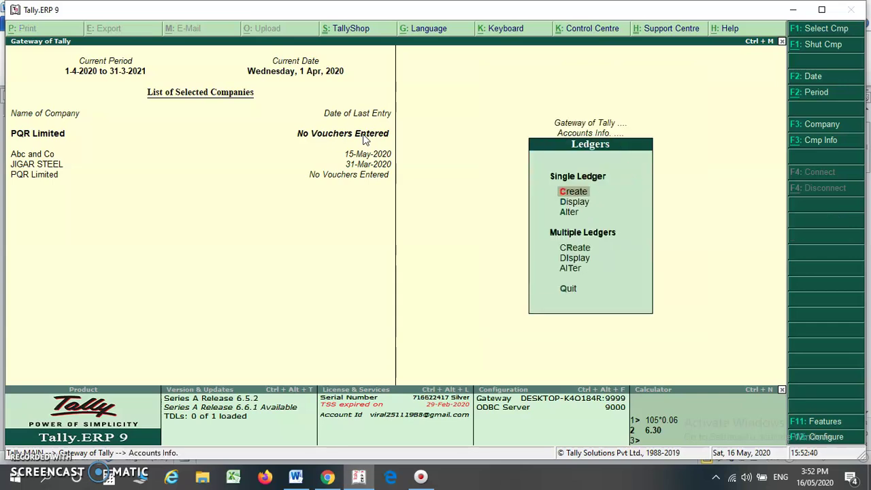
{"action": "left_click", "coordinate": [362, 134]}
{"action": "key", "text": "Return"}
Step: Switch to the Word checklist and locate the sales entry in the income ledger line
{"action": "key", "text": "alt+Tab"}
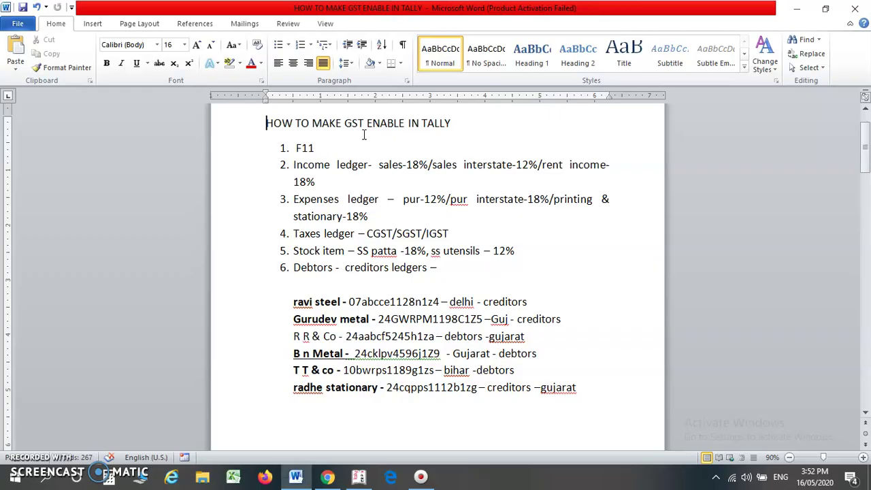
{"action": "double_click", "coordinate": [306, 166]}
{"action": "double_click", "coordinate": [389, 165]}
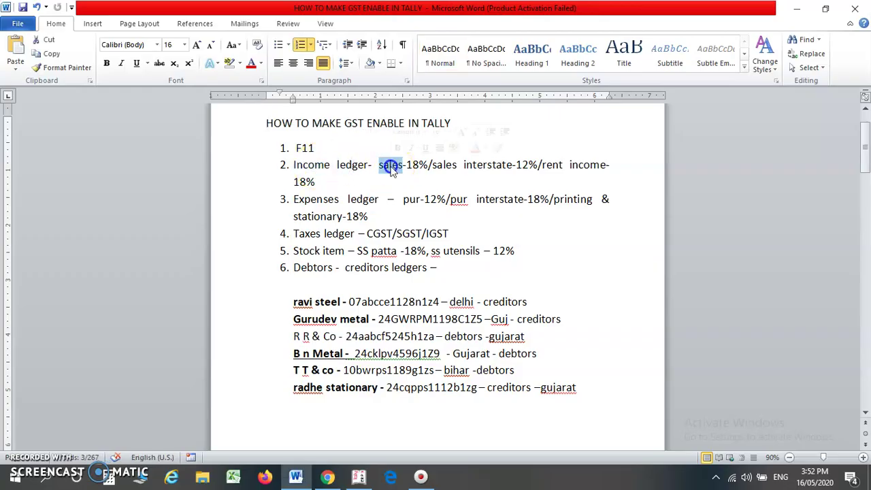
Step: Return to Tally.ERP 9 and name the new ledger SALES under the Sales Accounts group
{"action": "key", "text": "alt+Tab"}
{"action": "type", "text": "SALES"}
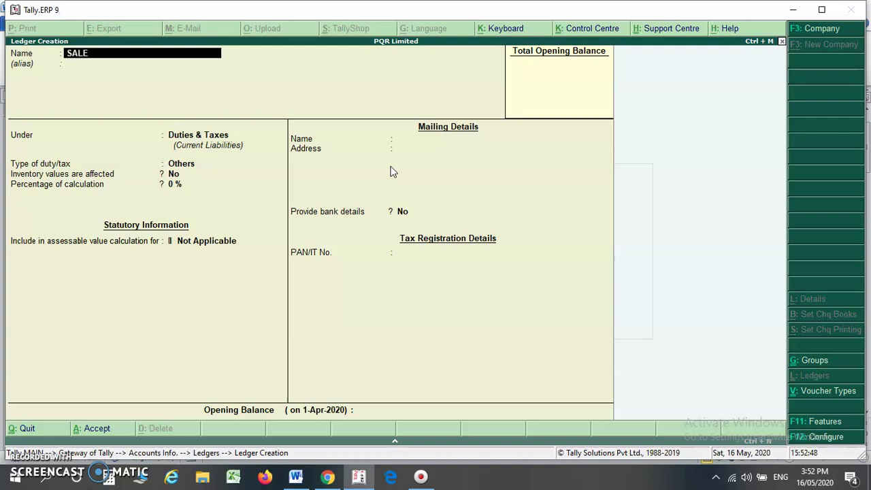
{"action": "key", "text": "Return"}
{"action": "type", "text": "SAL"}
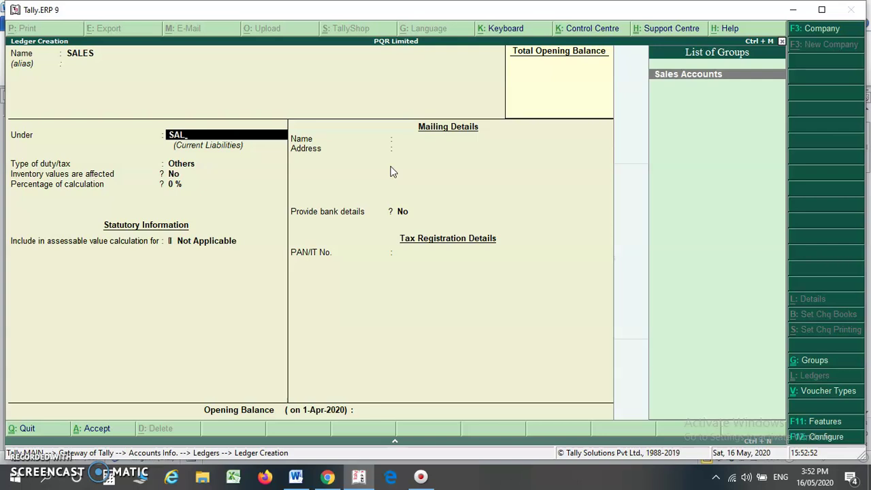
{"action": "key", "text": "Return"}
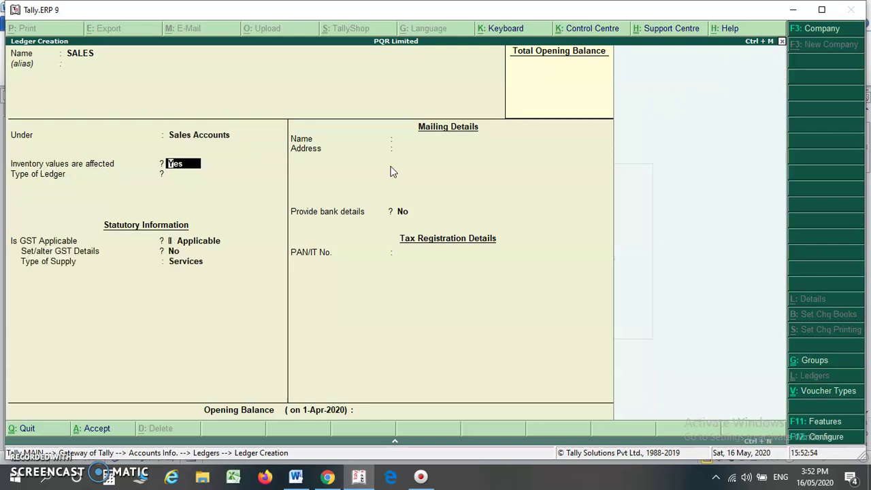
Step: Keep inventory values affected at Yes and GST as Applicable, and set Set/alter GST Details to Yes for the SALES ledger
{"action": "key", "text": "Return"}
{"action": "key", "text": "Return"}
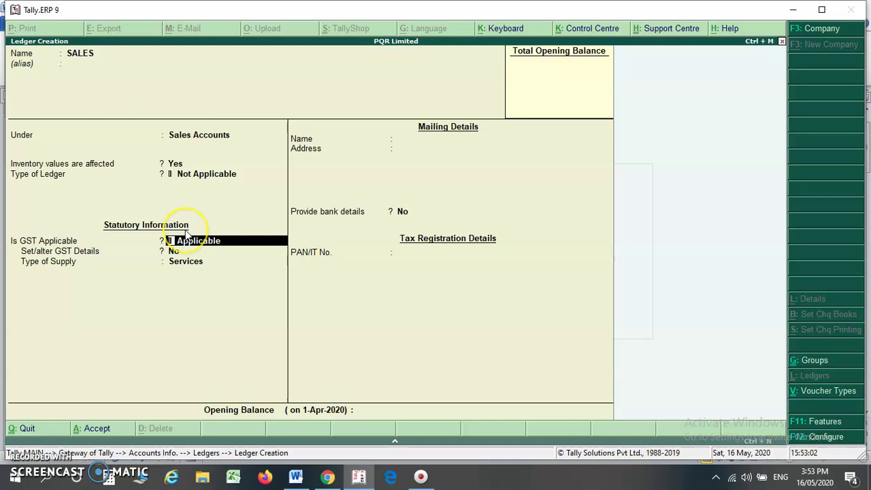
{"action": "key", "text": "Return"}
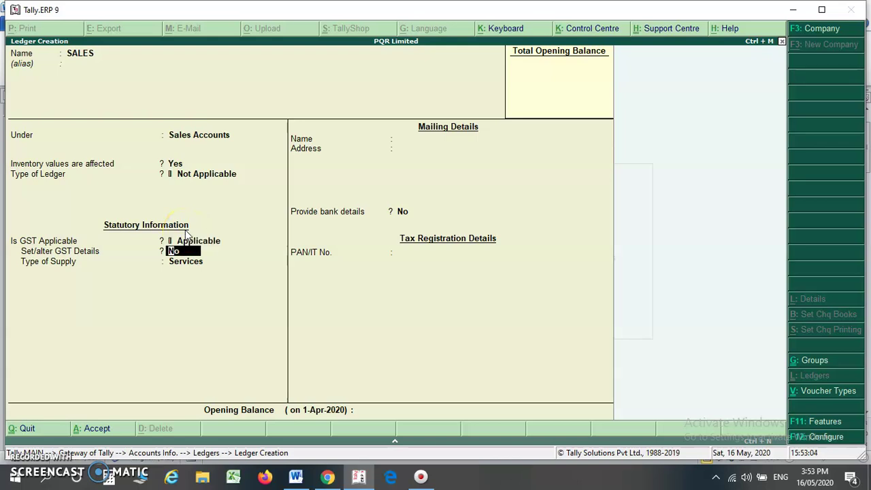
{"action": "type", "text": "Y"}
{"action": "key", "text": "Return"}
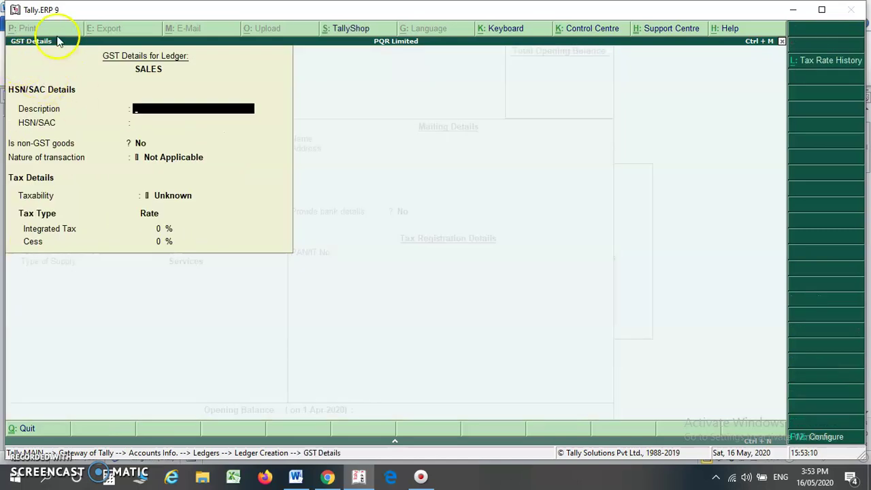
Step: Leave the description blank, enter 7219 as the HSN/SAC, and keep non-GST goods at No
{"action": "key", "text": "Return"}
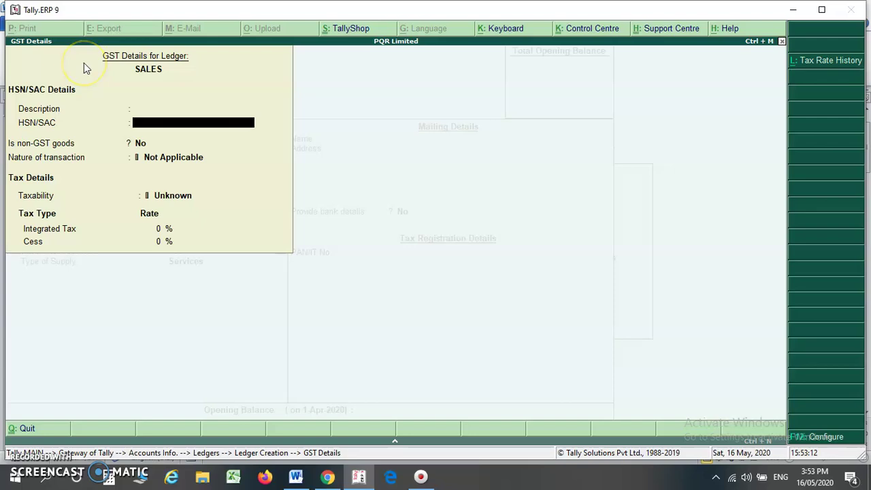
{"action": "key", "text": "alt+Tab"}
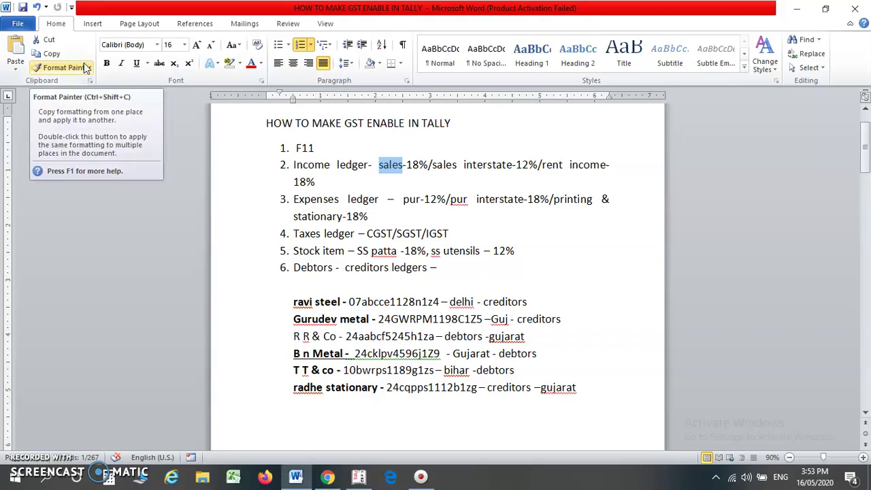
{"action": "key", "text": "alt+Tab"}
{"action": "type", "text": "7219"}
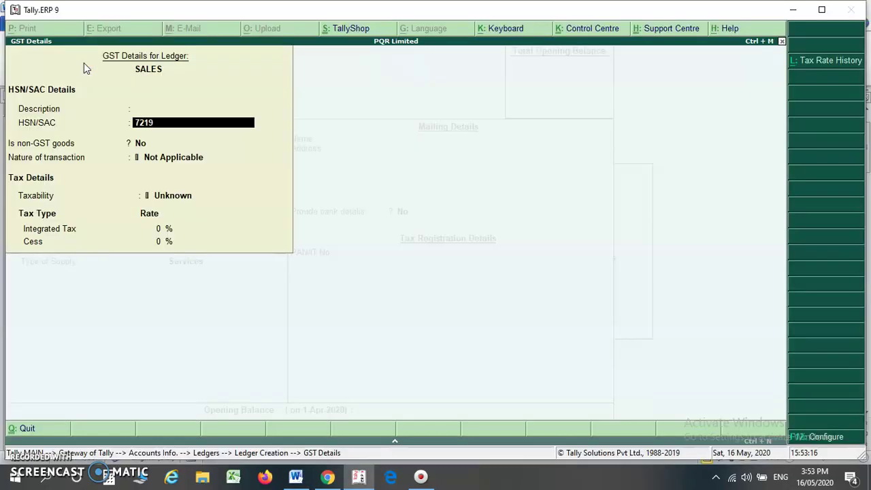
{"action": "key", "text": "Return"}
{"action": "key", "text": "Return"}
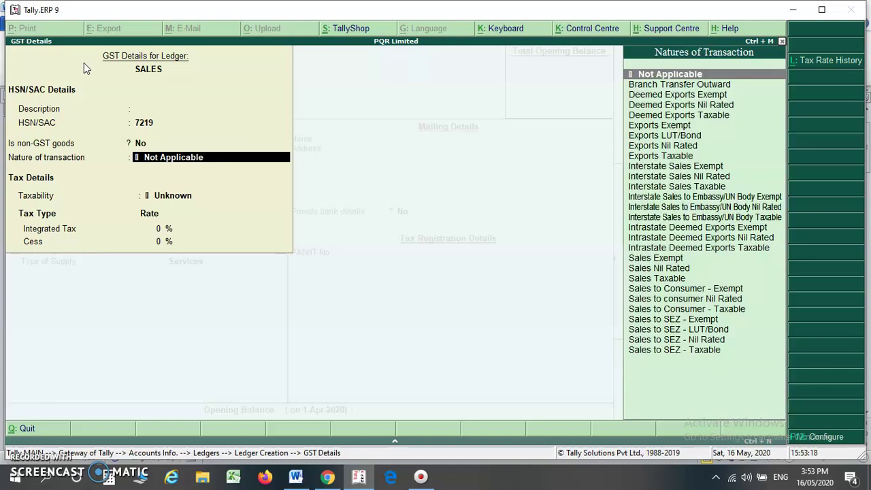
{"action": "key", "text": "BackSpace"}
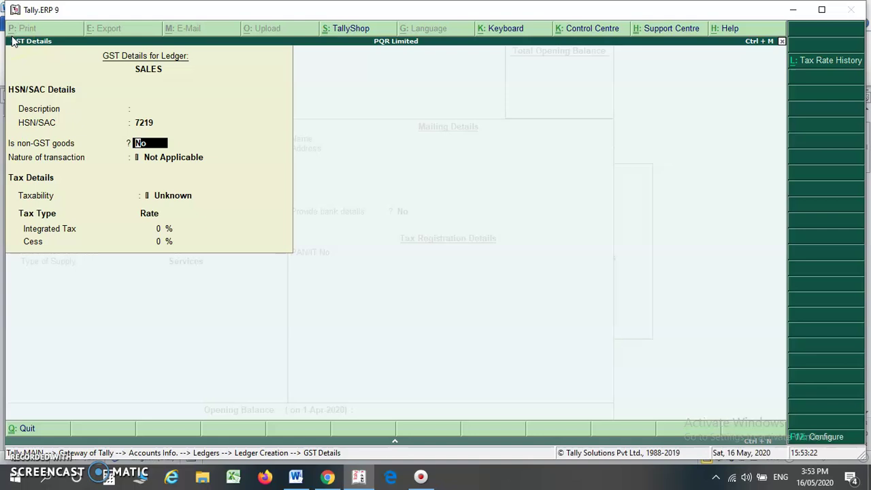
{"action": "key", "text": "Return"}
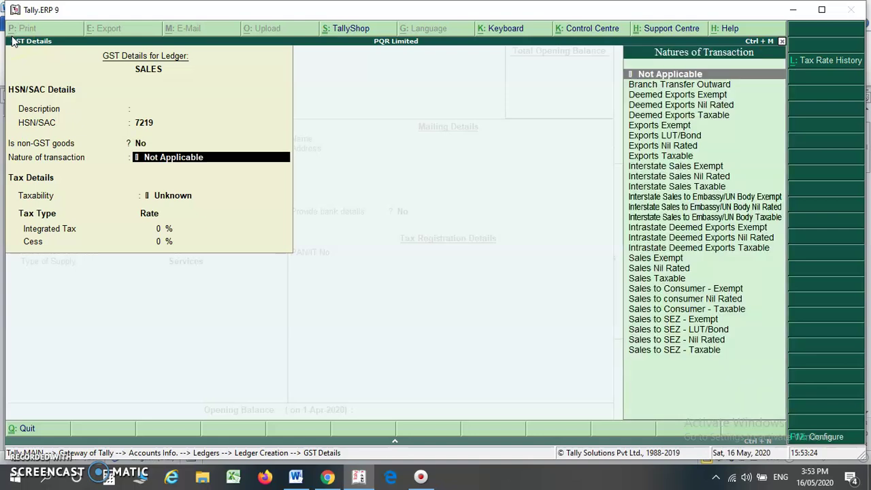
Step: Consult the Word checklist and set the SALES ledger's nature of transaction to Sales Taxable
{"action": "key", "text": "alt+Tab"}
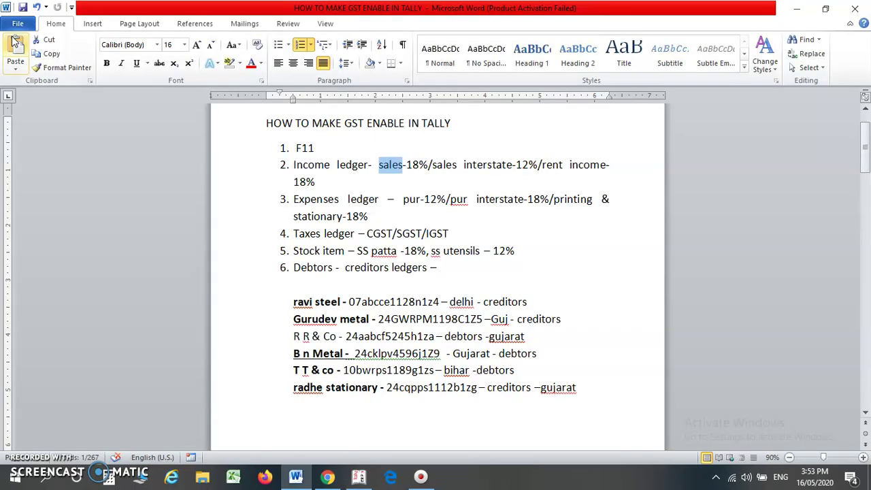
{"action": "key", "text": "alt+Tab"}
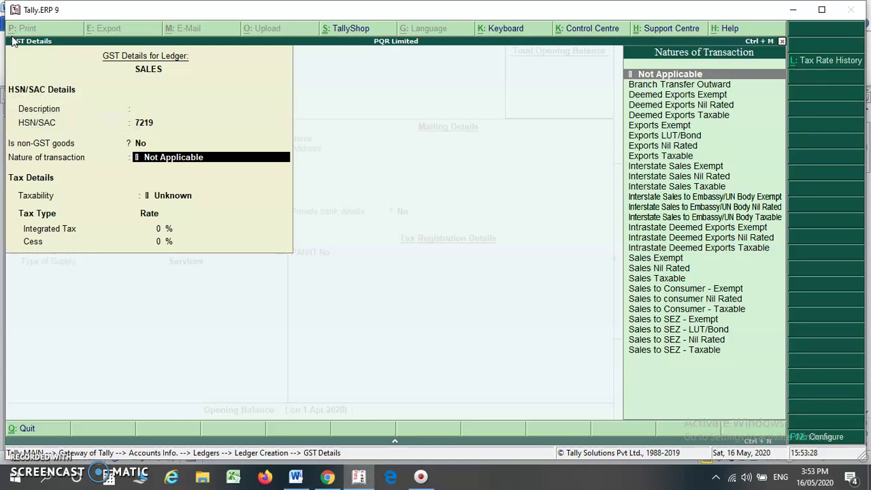
{"action": "type", "text": "SALES"}
{"action": "key", "text": "Down"}
{"action": "key", "text": "Down"}
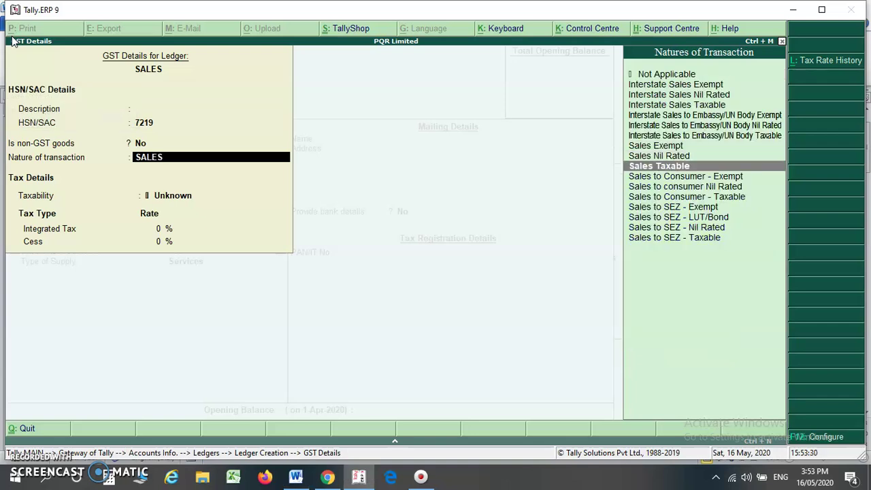
{"action": "key", "text": "Return"}
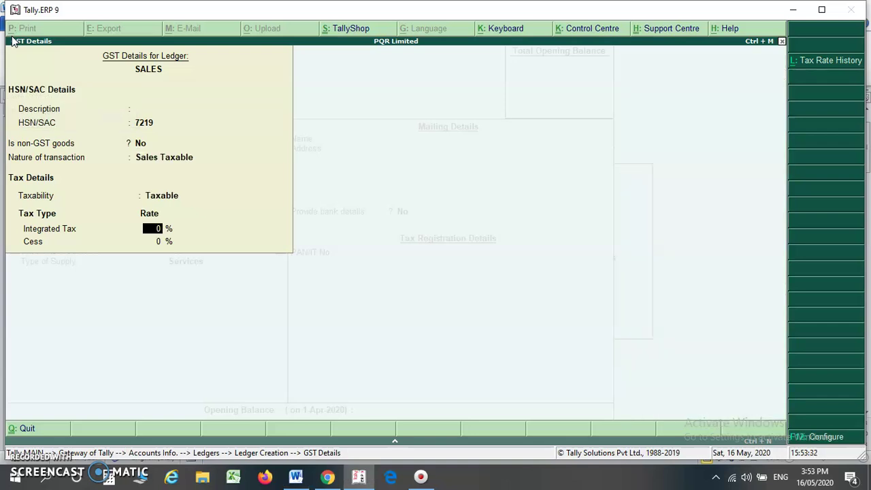
Step: Set the integrated tax rate to 18% with cess at 0%, and choose Goods as the SALES ledger's type of supply
{"action": "key", "text": "alt+Tab"}
{"action": "key", "text": "alt+Tab"}
{"action": "type", "text": "18"}
{"action": "key", "text": "Return"}
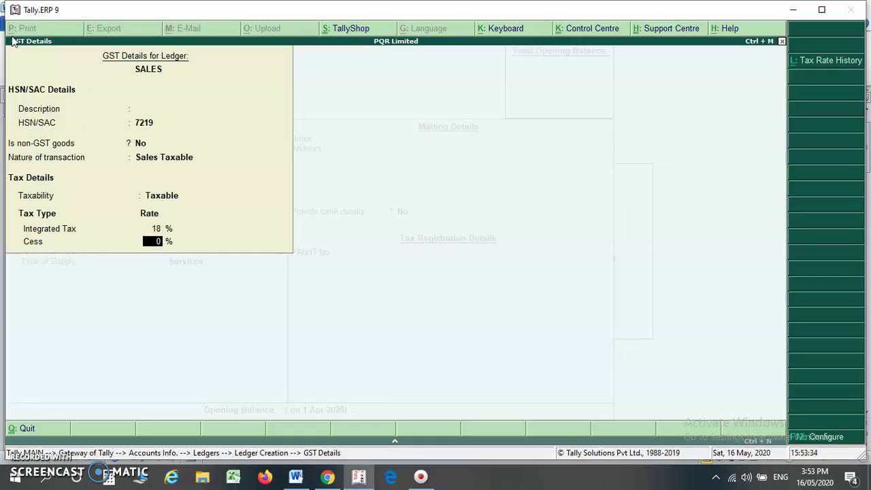
{"action": "key", "text": "Return"}
{"action": "key", "text": "Up"}
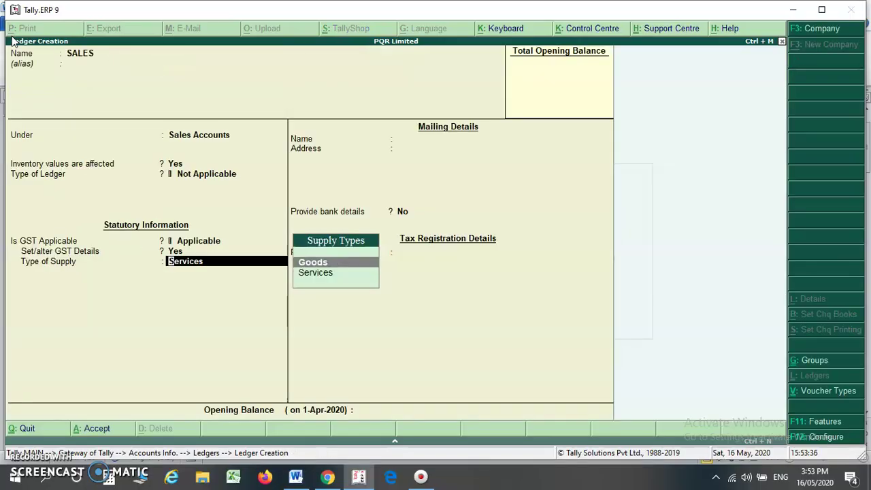
{"action": "key", "text": "Return"}
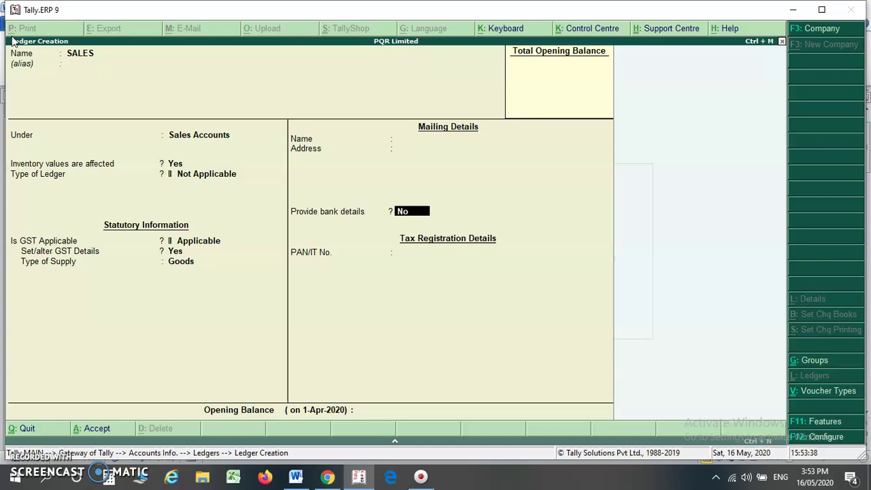
Step: Leave bank details at No and the PAN/IT number blank, save the SALES ledger, and consult the Word checklist
{"action": "key", "text": "Return"}
{"action": "key", "text": "Return"}
{"action": "key", "text": "Return"}
{"action": "key", "text": "alt+Tab"}
{"action": "key", "text": "alt+Tab"}
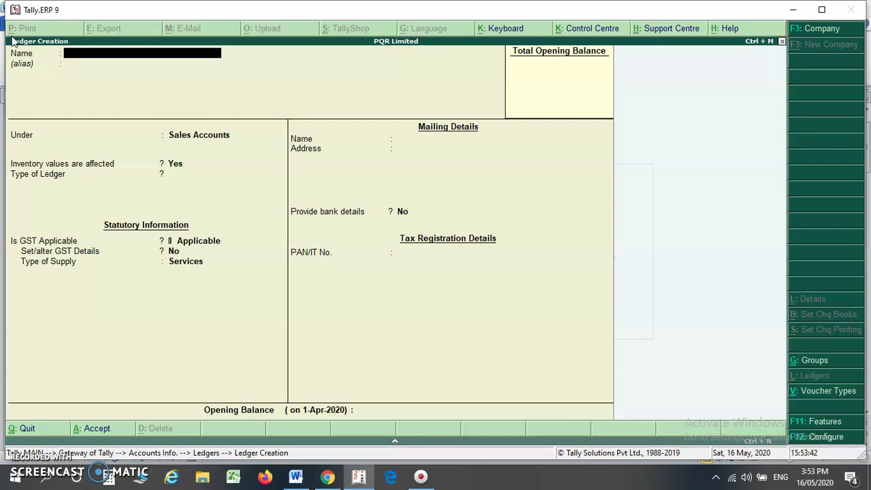
Step: Name the new ledger SALES INTERSTATE under Sales Accounts, keeping inventory values affected at Yes and type of ledger as Not Applicable
{"action": "type", "text": "SALES INTERSTATE"}
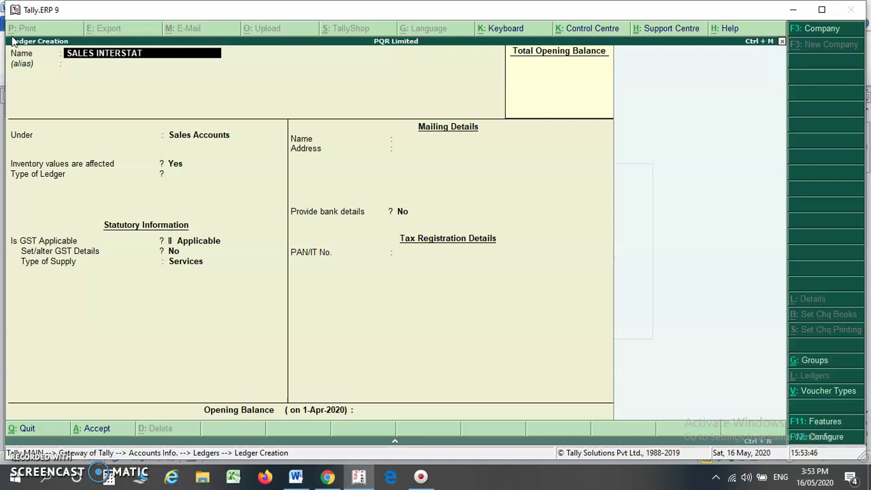
{"action": "key", "text": "Return"}
{"action": "key", "text": "Return"}
{"action": "key", "text": "Return"}
{"action": "key", "text": "Return"}
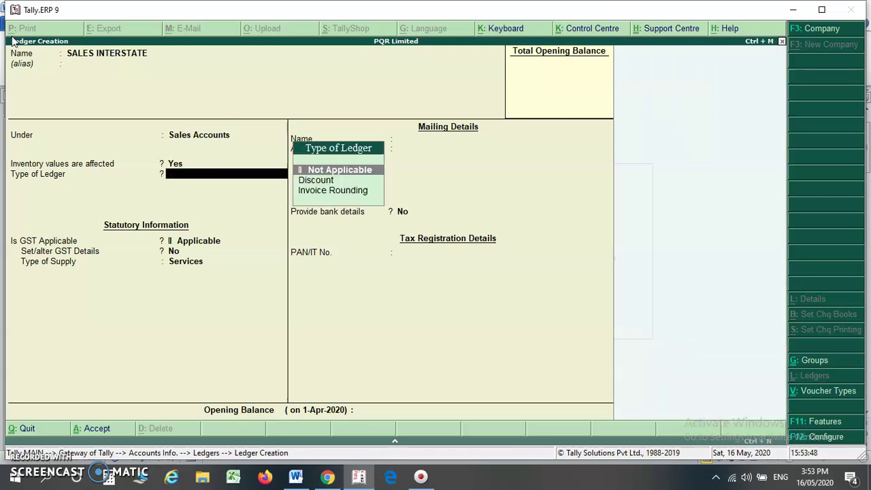
{"action": "key", "text": "Return"}
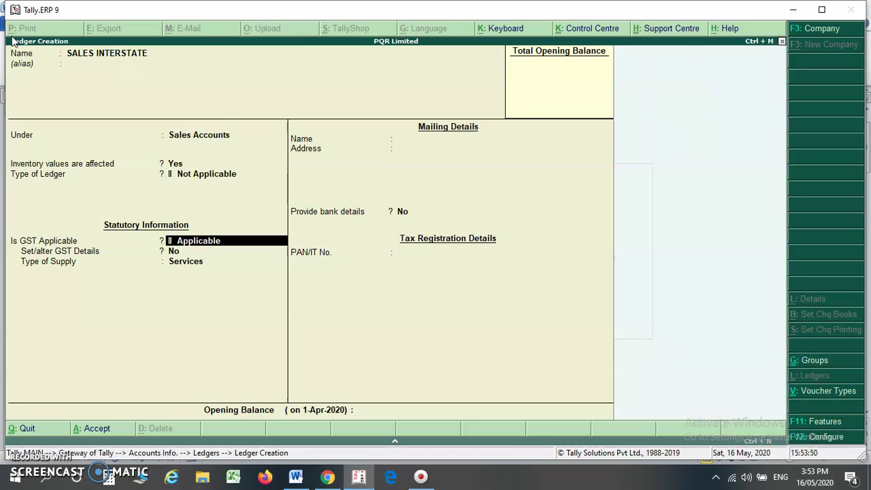
Step: Keep GST as Applicable and set Set/alter GST Details to Yes for the SALES INTERSTATE ledger
{"action": "key", "text": "Return"}
{"action": "type", "text": "y"}
{"action": "key", "text": "Return"}
Step: Leave the SALES INTERSTATE description blank, enter 7323 as the HSN/SAC, and keep non-GST goods at No
{"action": "key", "text": "Return"}
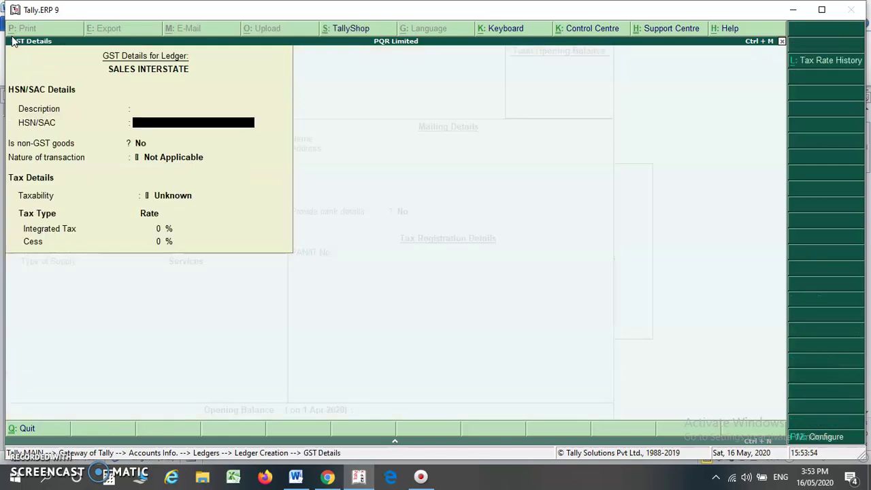
{"action": "type", "text": "73"}
{"action": "key", "text": "BackSpace"}
{"action": "type", "text": "23"}
{"action": "key", "text": "Return"}
{"action": "key", "text": "Return"}
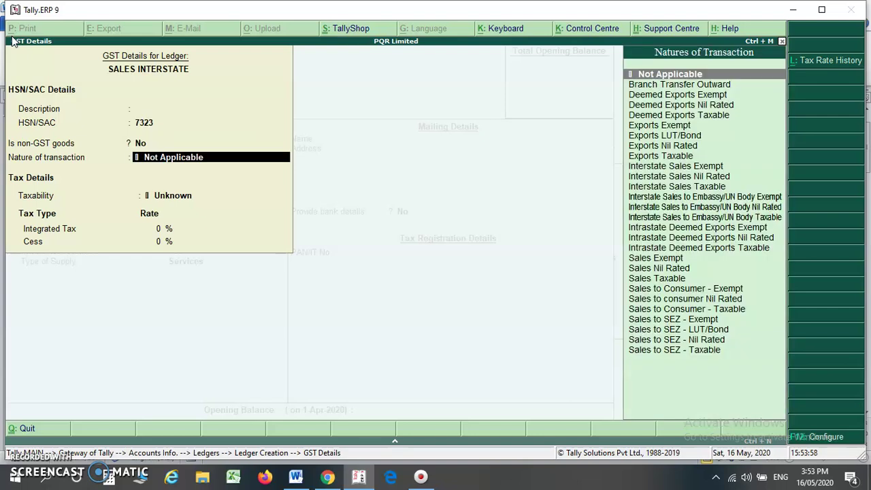
Step: Set the SALES INTERSTATE ledger's nature of transaction to Interstate Sales Taxable
{"action": "type", "text": "SA"}
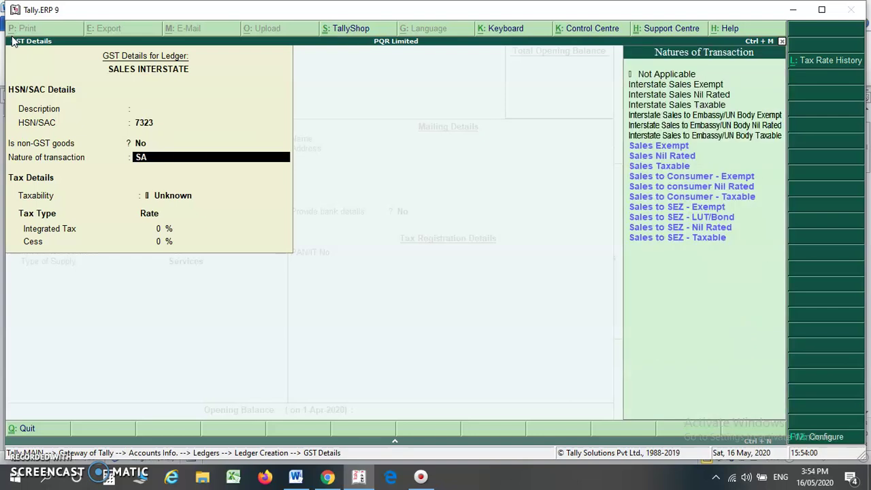
{"action": "key", "text": "BackSpace"}
{"action": "key", "text": "BackSpace"}
{"action": "type", "text": "INTER"}
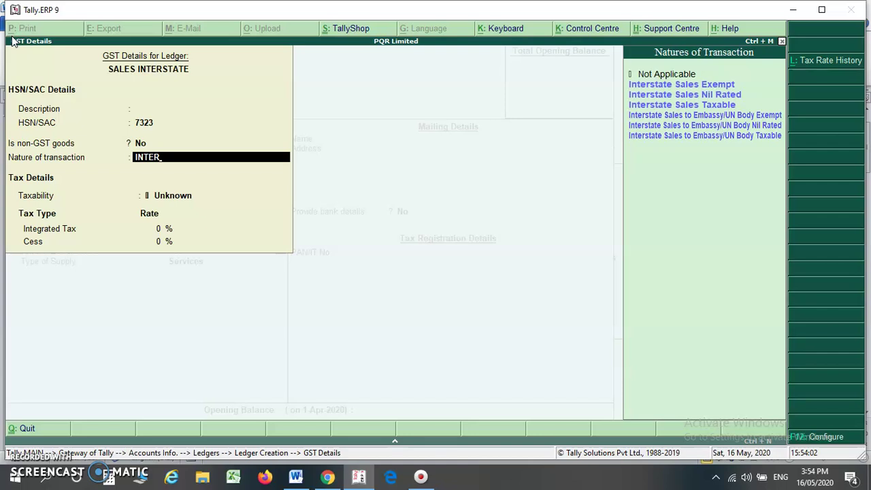
{"action": "key", "text": "Down"}
{"action": "key", "text": "Down"}
{"action": "key", "text": "Down"}
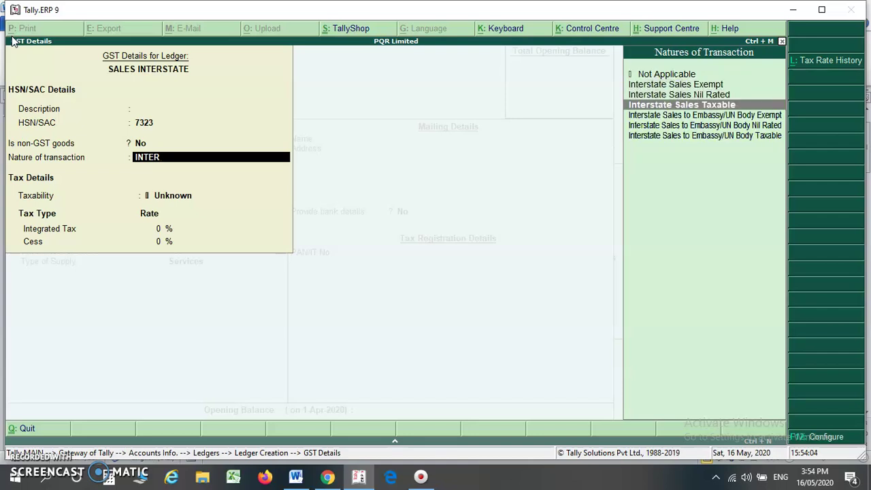
{"action": "key", "text": "Return"}
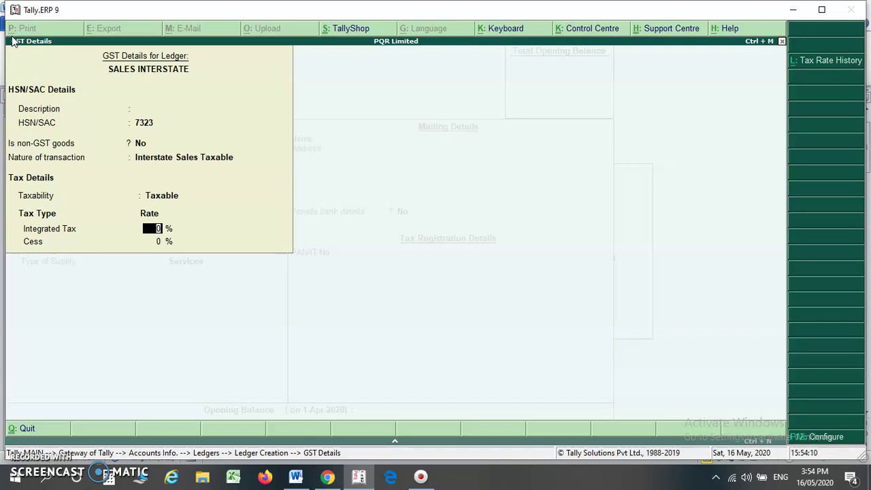
Step: Set the SALES INTERSTATE ledger's integrated tax rate to 12% and keep cess at 0%
{"action": "type", "text": "12"}
{"action": "key", "text": "Return"}
{"action": "key", "text": "Return"}
Step: Choose Goods as the SALES INTERSTATE ledger's type of supply, keep bank details at No, and save the ledger
{"action": "key", "text": "Up"}
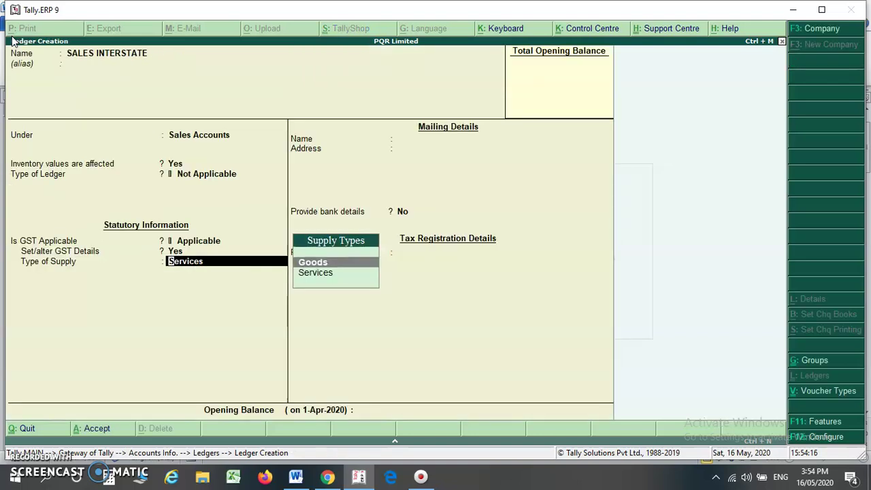
{"action": "key", "text": "Return"}
{"action": "key", "text": "Return"}
{"action": "key", "text": "Return"}
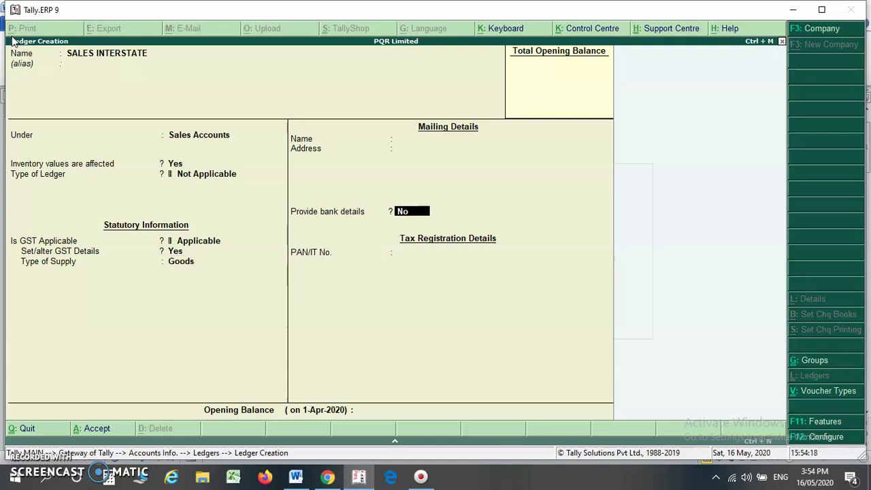
{"action": "key", "text": "Return"}
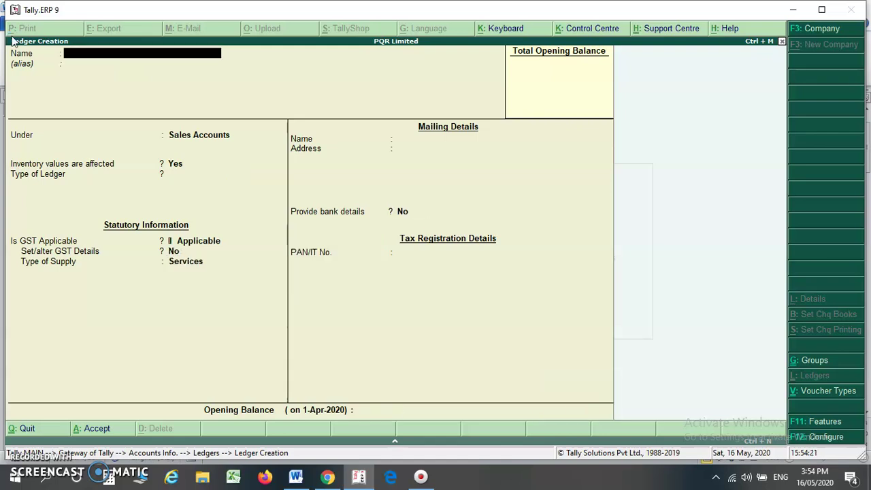
Step: Consult the expense ledgers in the Word checklist, and name the new ledger PURCHASE under Purchase Accounts
{"action": "key", "text": "alt+Tab"}
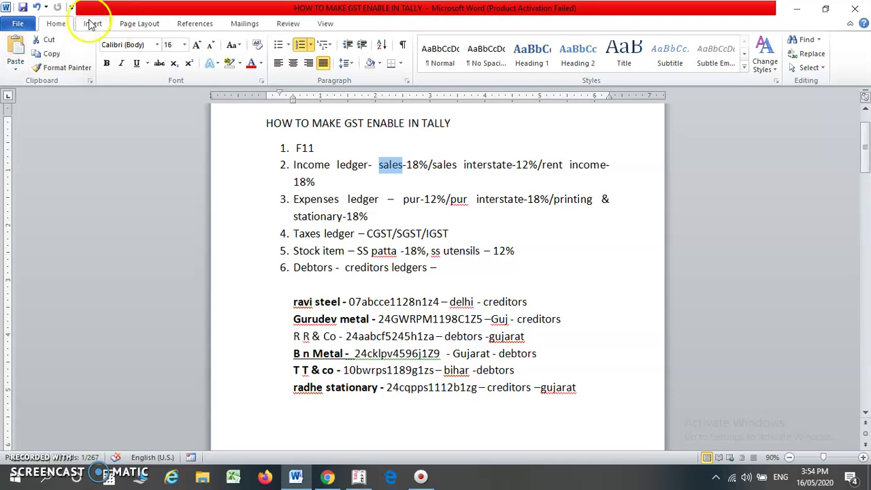
{"action": "left_click", "coordinate": [363, 198]}
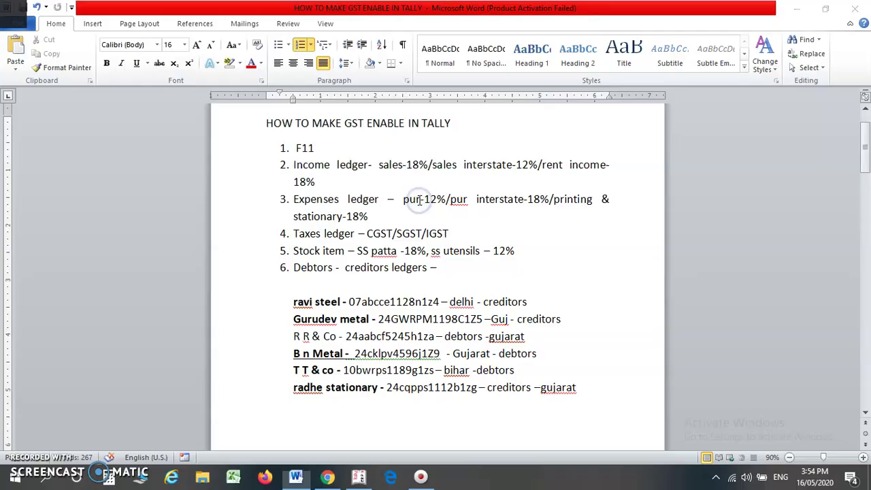
{"action": "key", "text": "alt+Tab"}
{"action": "type", "text": "PURCHASE"}
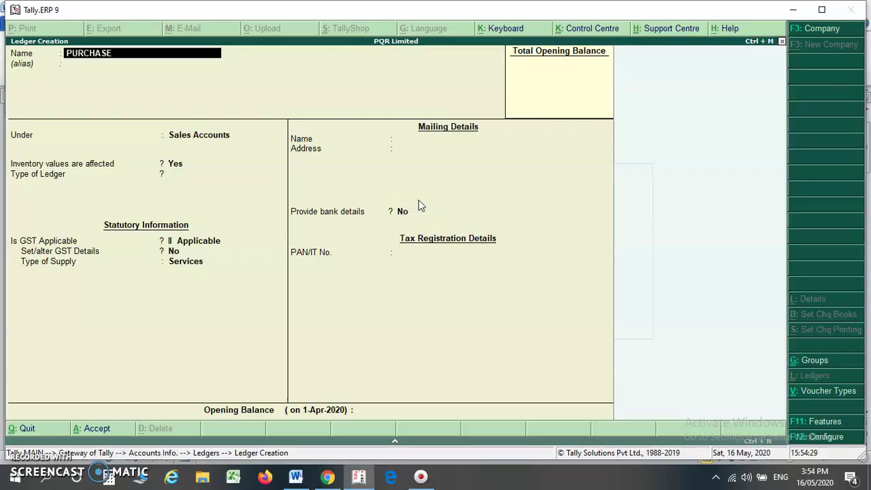
{"action": "key", "text": "Return"}
{"action": "type", "text": "PUR"}
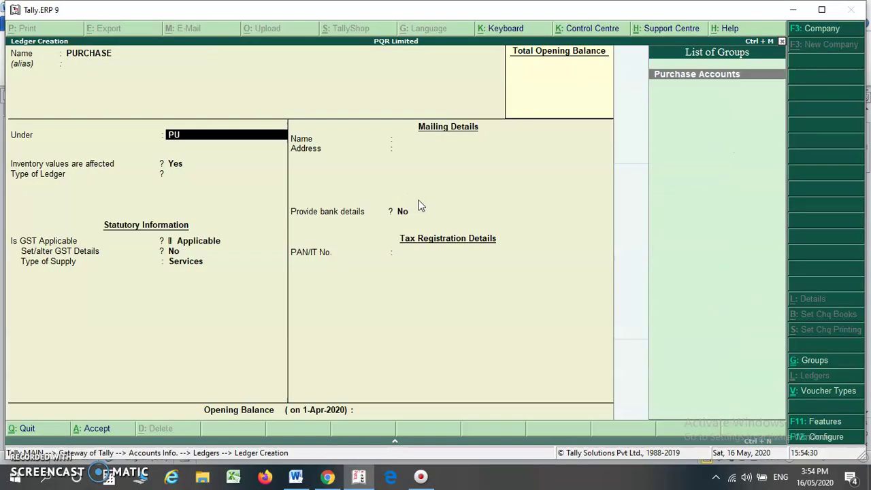
{"action": "key", "text": "Return"}
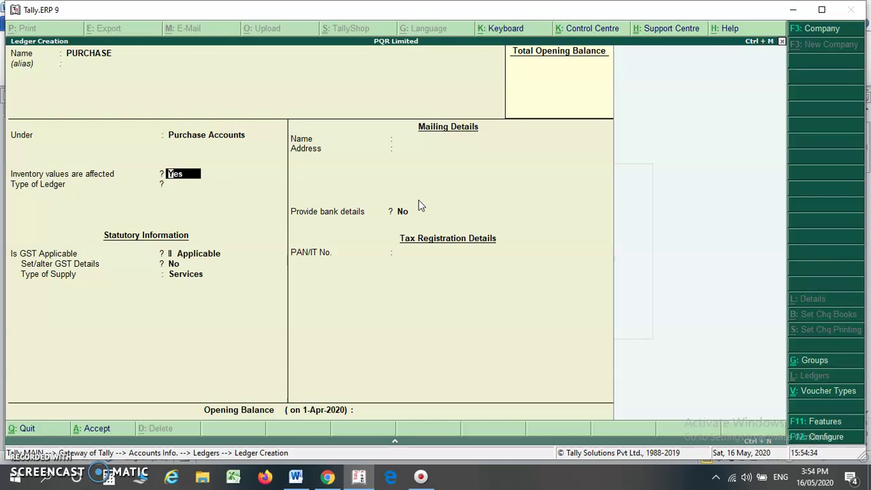
Step: Keep the PURCHASE ledger's inventory values affected at Yes and GST as Applicable, and set Set/alter GST Details to Yes
{"action": "key", "text": "Return"}
{"action": "key", "text": "Return"}
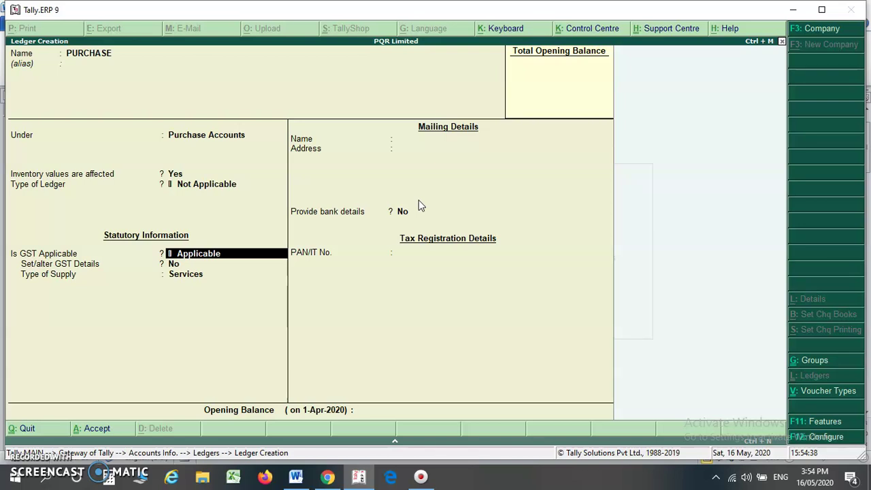
{"action": "key", "text": "Return"}
{"action": "type", "text": "Y"}
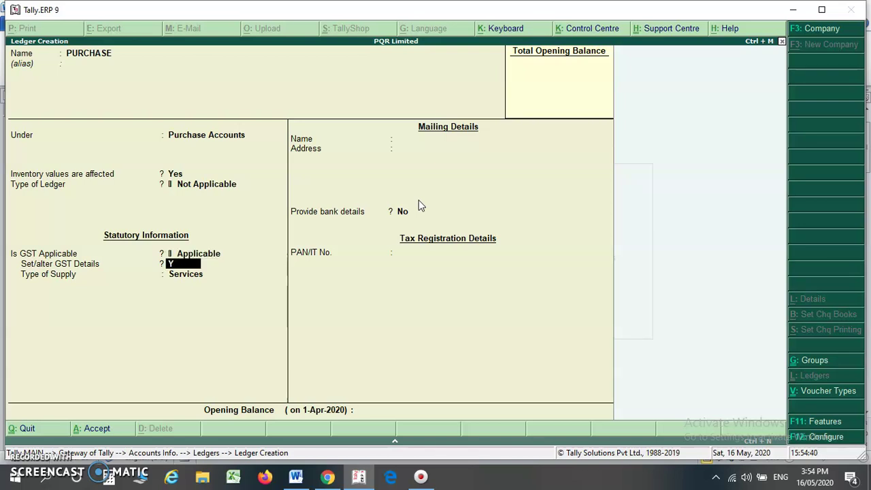
{"action": "key", "text": "Return"}
Step: Consult the Word checklist, enter 7323 as the PURCHASE ledger's HSN/SAC, and keep non-GST goods at No
{"action": "key", "text": "alt+Tab"}
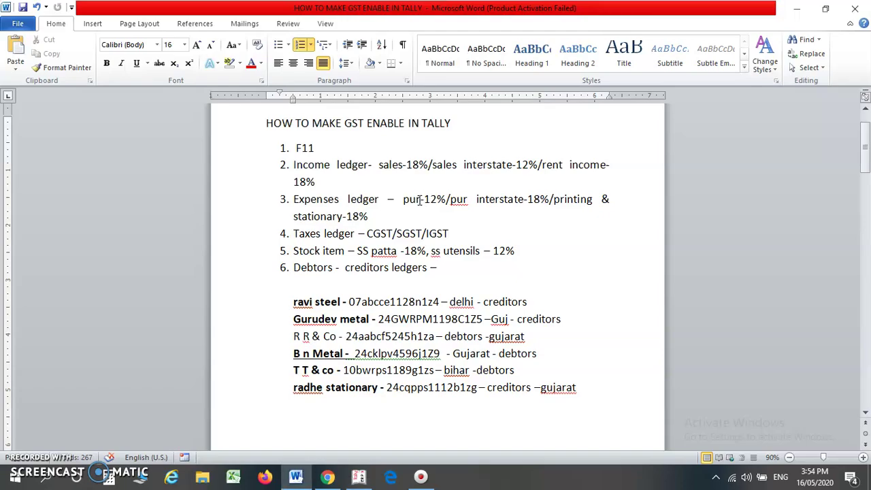
{"action": "key", "text": "alt+Tab"}
{"action": "key", "text": "Return"}
{"action": "type", "text": "7323"}
{"action": "key", "text": "Return"}
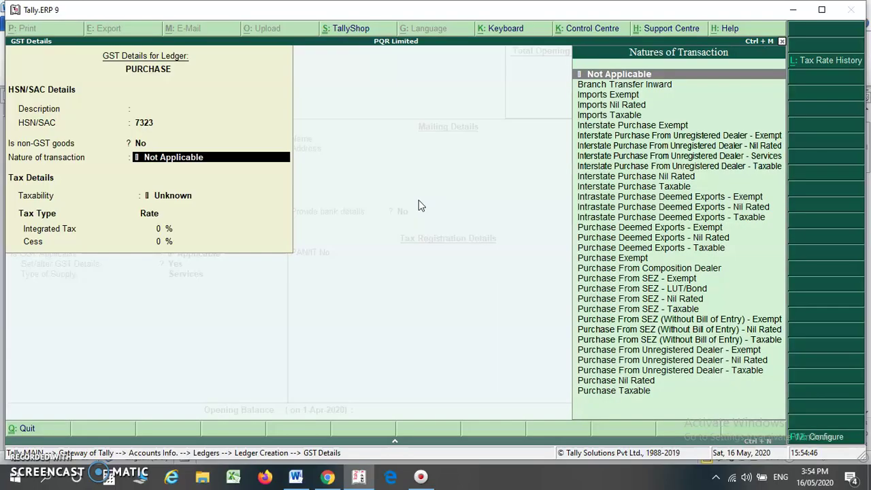
Step: Set the PURCHASE ledger's nature of transaction to Purchase Taxable, with integrated tax at 12% and cess at 0%
{"action": "type", "text": "PU"}
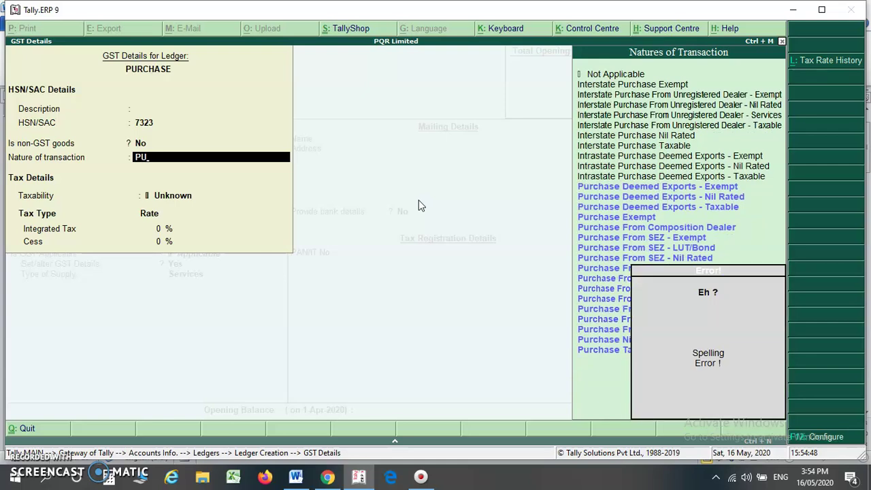
{"action": "type", "text": "R"}
{"action": "key", "text": "End"}
{"action": "key", "text": "Return"}
{"action": "type", "text": "12"}
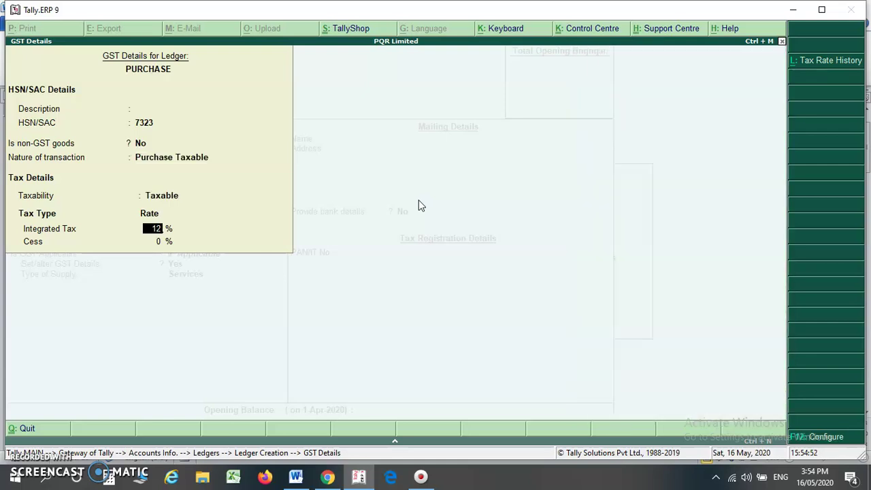
{"action": "key", "text": "Return"}
{"action": "key", "text": "Return"}
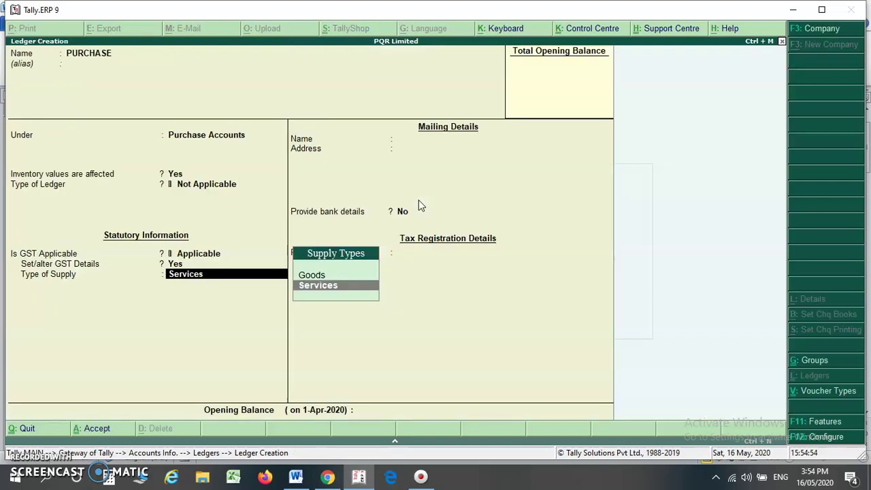
Step: Choose Goods as the PURCHASE ledger's type of supply, keep bank details at No, and save the ledger
{"action": "key", "text": "Up"}
{"action": "key", "text": "Return"}
{"action": "key", "text": "Return"}
{"action": "key", "text": "Return"}
{"action": "key", "text": "Return"}
Step: Consult the interstate purchase entry in the Word checklist, and name the new ledger PURCHASE INTERSTATE under Purchase Accounts
{"action": "key", "text": "alt+Tab"}
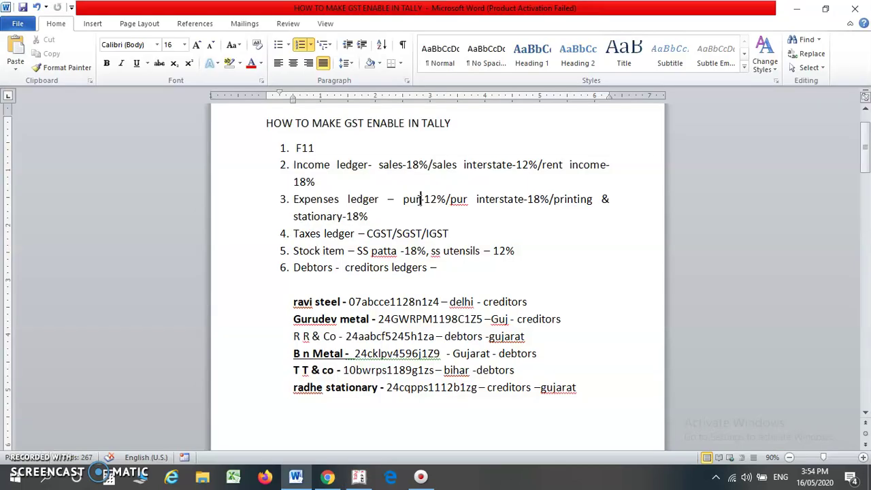
{"action": "left_click", "coordinate": [455, 199]}
{"action": "left_click_drag", "start_coordinate": [454, 199], "coordinate": [510, 198]}
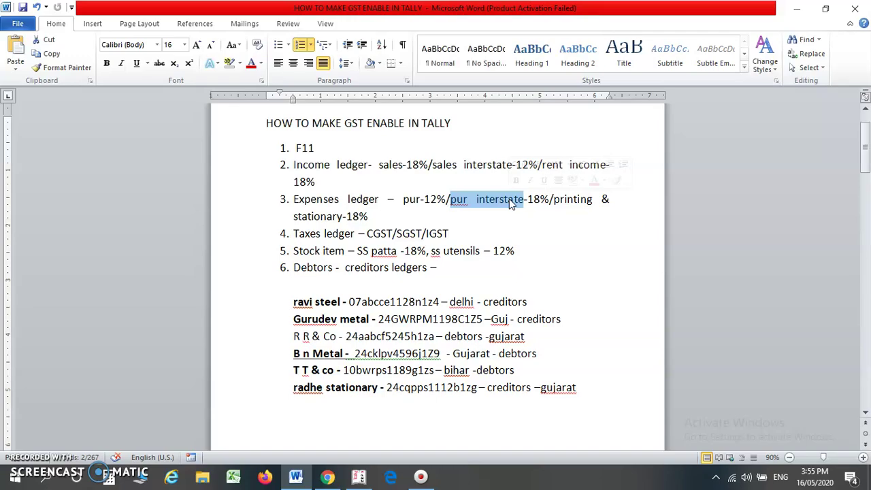
{"action": "key", "text": "alt+Tab"}
{"action": "type", "text": "PURCH"}
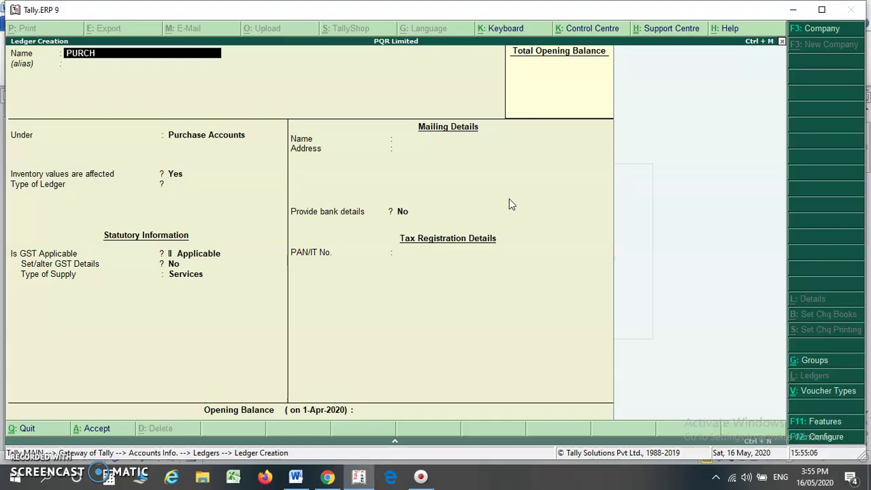
{"action": "type", "text": "ASE INTERSTATE"}
{"action": "key", "text": "Return"}
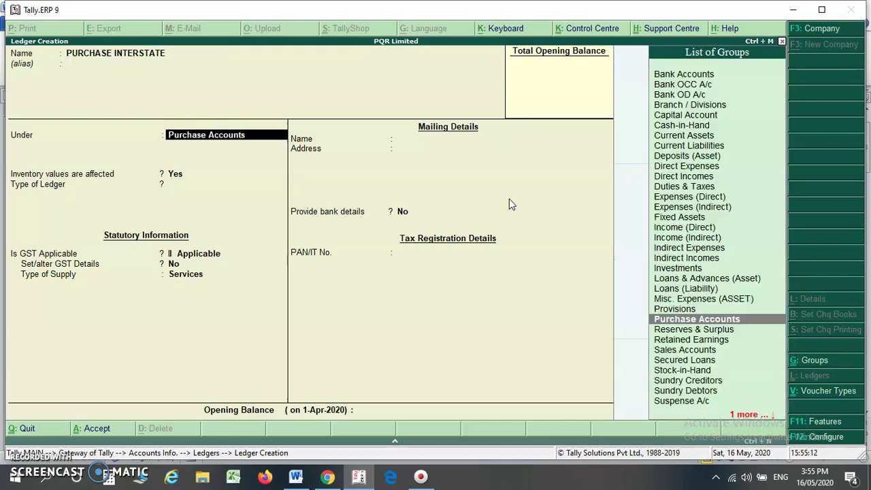
{"action": "key", "text": "Return"}
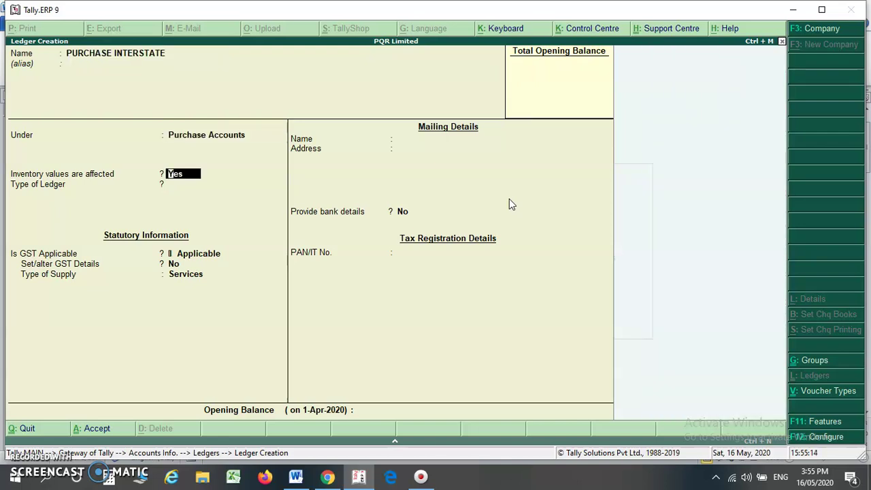
Step: Keep the PURCHASE INTERSTATE ledger's inventory values affected at Yes and GST as Applicable, and set Set/alter GST Details to Yes
{"action": "key", "text": "Return"}
{"action": "key", "text": "Return"}
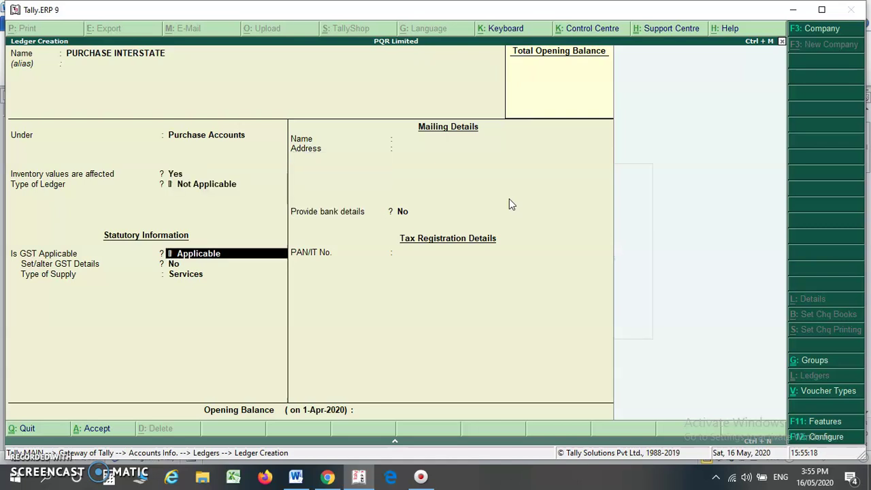
{"action": "key", "text": "Return"}
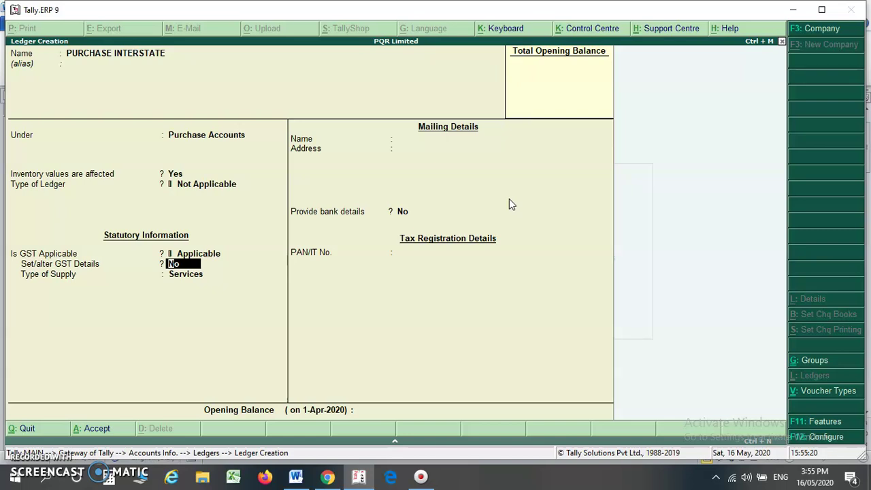
{"action": "key", "text": "y"}
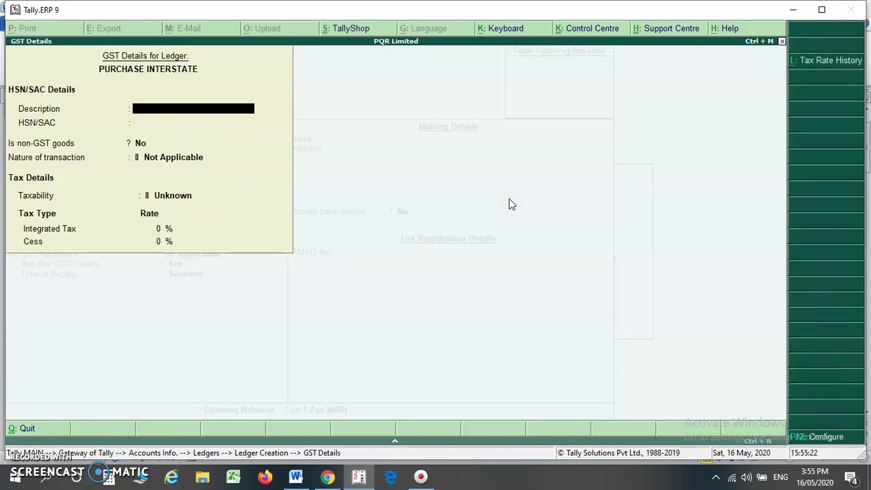
Step: Leave the PURCHASE INTERSTATE description blank, enter 7219 as the HSN/SAC, and keep non-GST goods at No
{"action": "key", "text": "Return"}
{"action": "type", "text": "7219"}
{"action": "key", "text": "Return"}
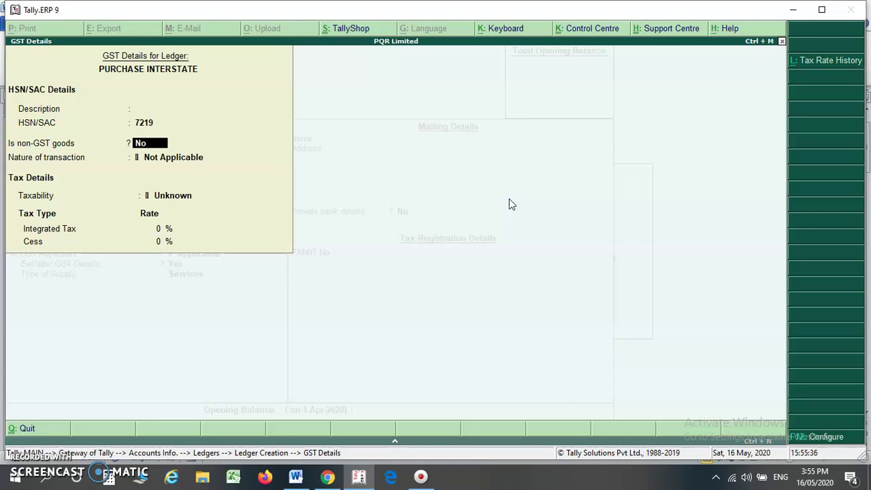
{"action": "key", "text": "Return"}
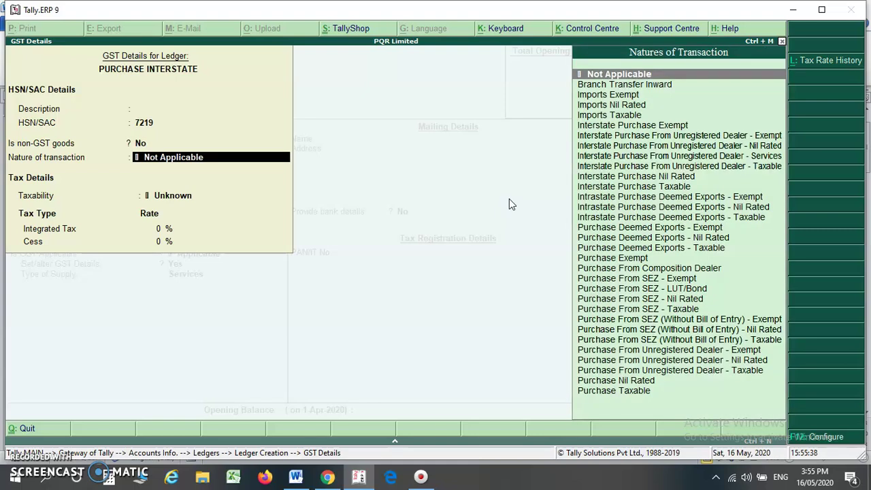
Step: Set the PURCHASE INTERSTATE ledger's nature of transaction to Interstate Purchase Taxable, with integrated tax at 18% and cess at 0%
{"action": "type", "text": "INTER"}
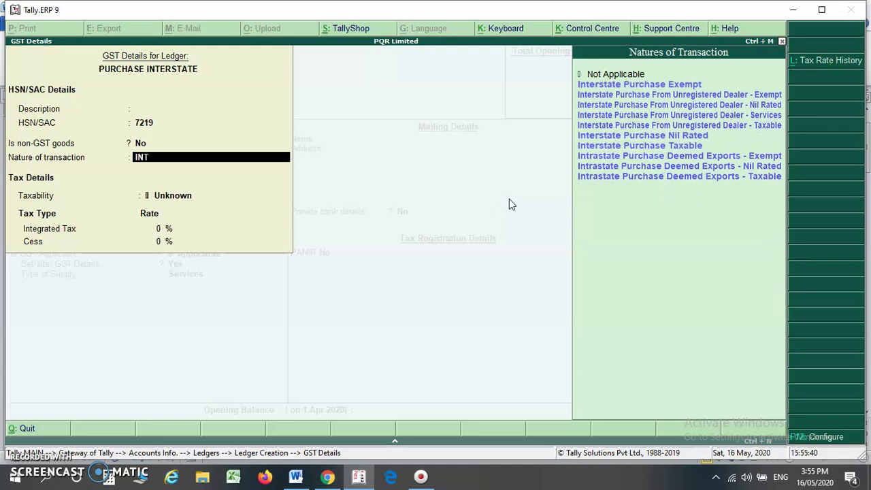
{"action": "key", "text": "Down"}
{"action": "key", "text": "Down"}
{"action": "key", "text": "Down"}
{"action": "key", "text": "Down"}
{"action": "key", "text": "Down"}
{"action": "key", "text": "Down"}
{"action": "key", "text": "Down"}
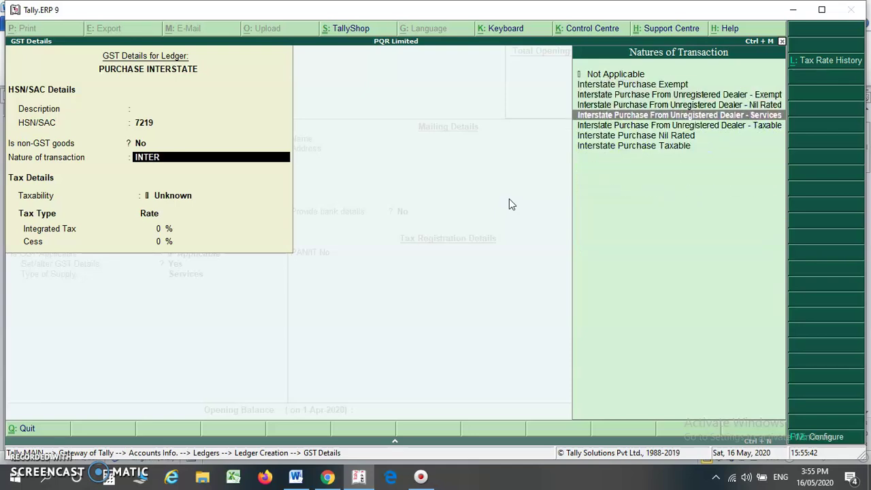
{"action": "key", "text": "Return"}
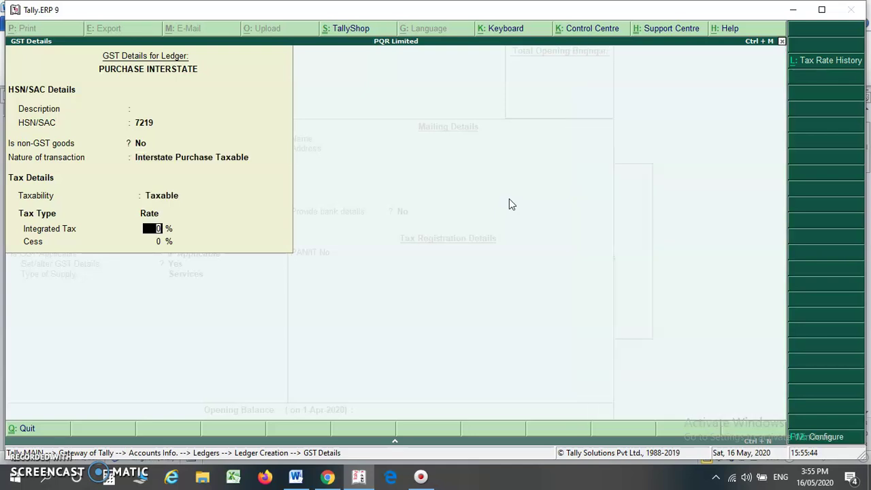
{"action": "type", "text": "18"}
{"action": "key", "text": "Return"}
{"action": "key", "text": "Return"}
Step: Choose Goods as the PURCHASE INTERSTATE ledger's type of supply, keep bank details at No, and save the ledger
{"action": "key", "text": "Up"}
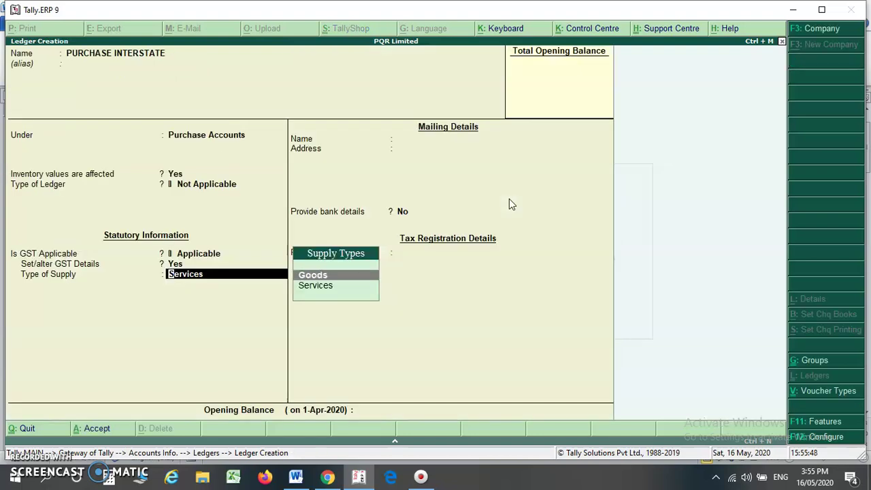
{"action": "key", "text": "Return"}
{"action": "key", "text": "Return"}
{"action": "key", "text": "Return"}
{"action": "key", "text": "Return"}
Step: Consult the taxes ledger entry in the Word checklist, and name the new Tally ledger CGST under Duties & Taxes
{"action": "key", "text": "alt+Tab"}
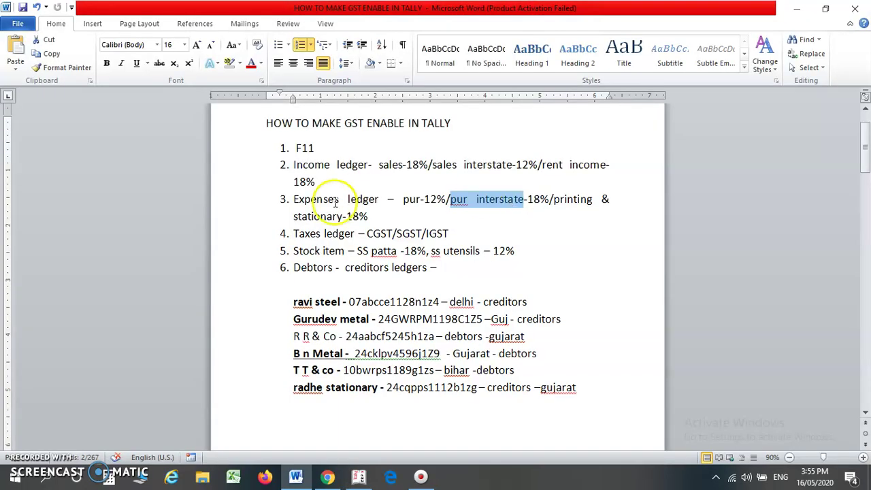
{"action": "left_click_drag", "start_coordinate": [366, 234], "coordinate": [412, 235]}
{"action": "key", "text": "alt+Tab"}
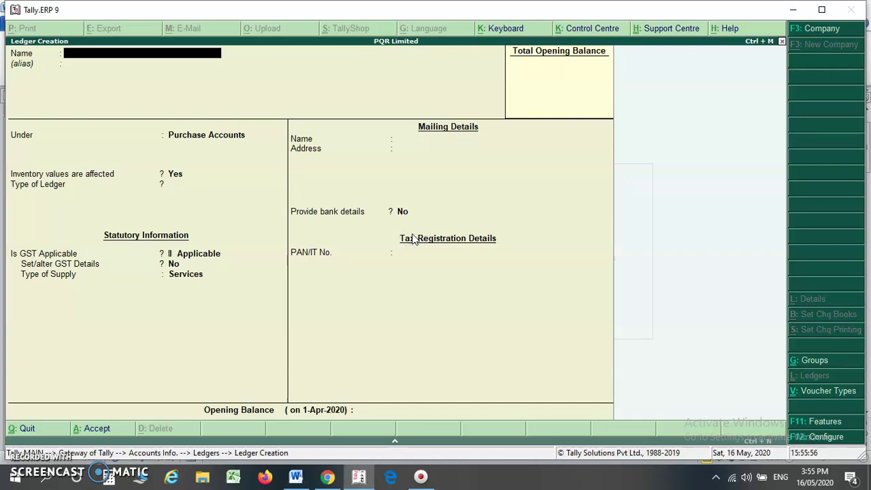
{"action": "key", "text": "alt+Tab"}
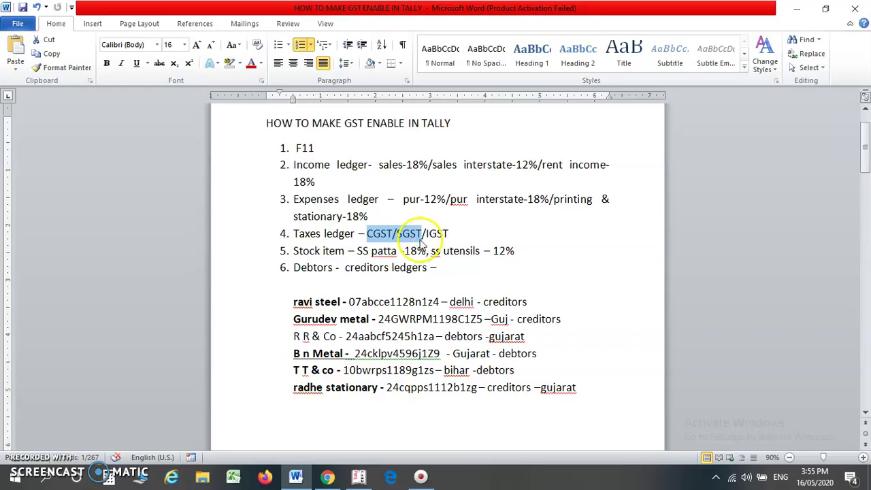
{"action": "key", "text": "alt+Tab"}
{"action": "type", "text": "CGST"}
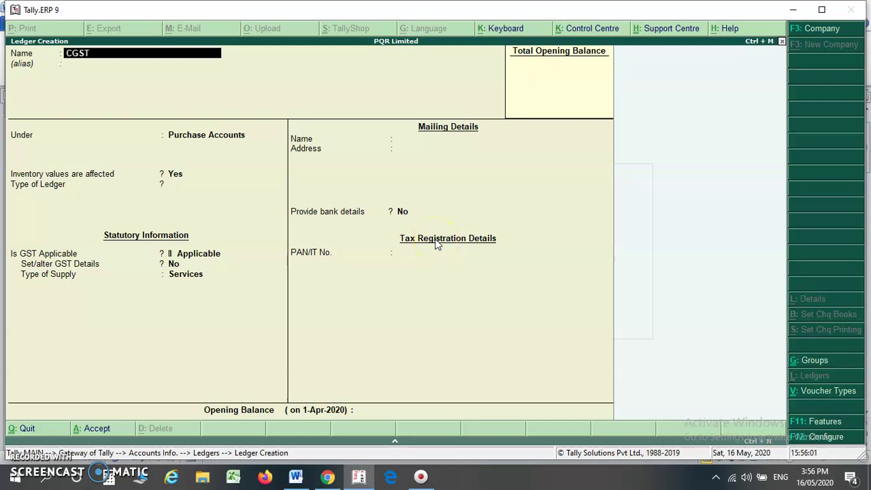
{"action": "key", "text": "Return"}
{"action": "key", "text": "Return"}
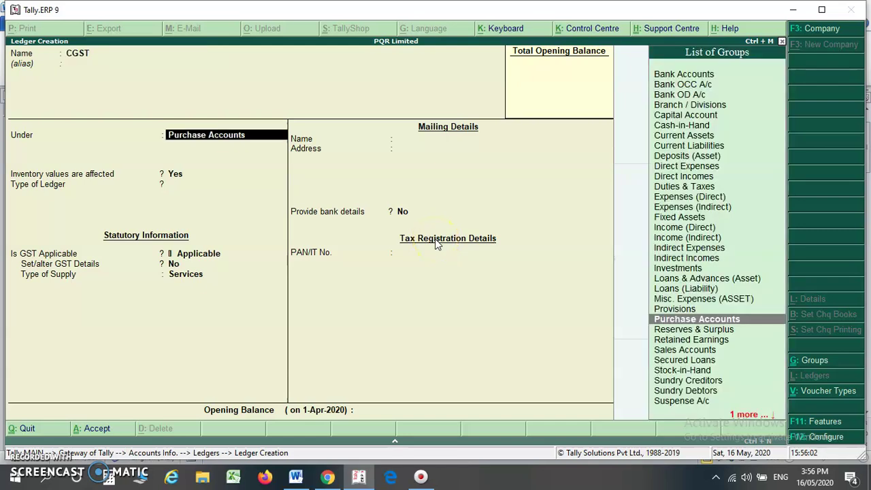
{"action": "type", "text": "DUT"}
{"action": "key", "text": "Return"}
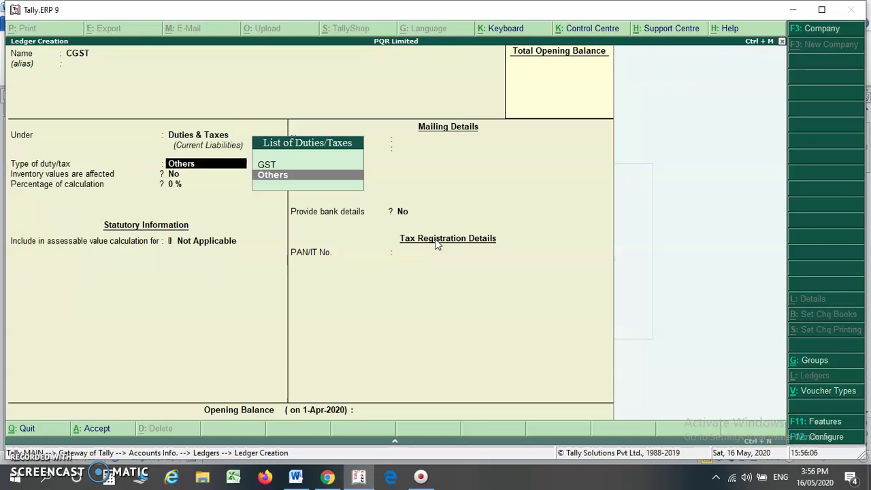
Step: Set the CGST ledger's type of duty/tax to GST
{"action": "key", "text": "Up"}
{"action": "key", "text": "Down"}
{"action": "key", "text": "Up"}
{"action": "key", "text": "Down"}
{"action": "key", "text": "Up"}
{"action": "key", "text": "Down"}
{"action": "key", "text": "Up"}
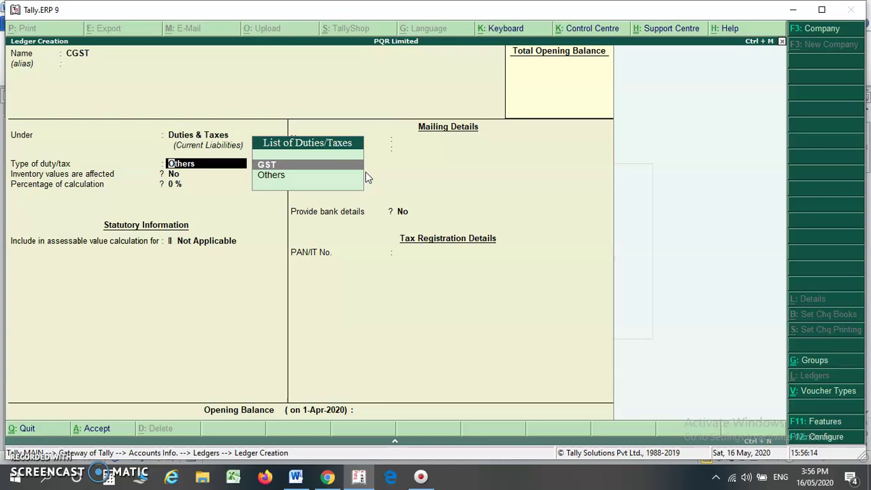
{"action": "key", "text": "Return"}
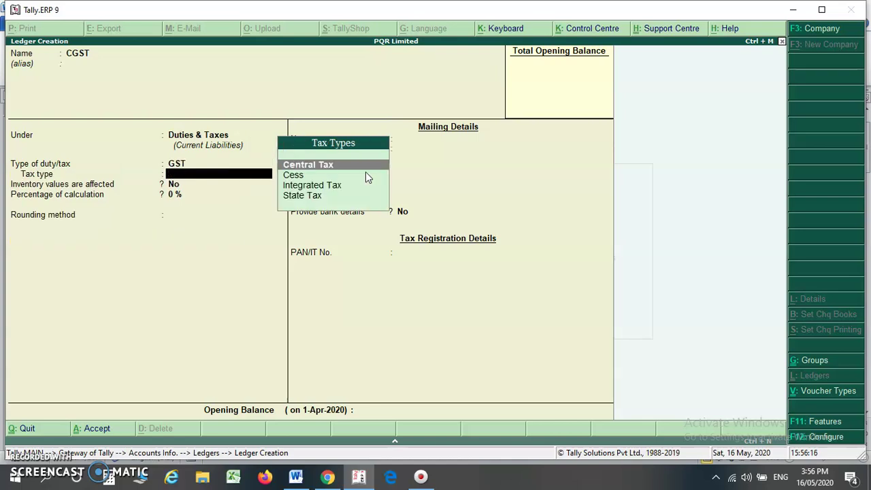
Step: Review the available tax types and choose Central Tax for the CGST ledger
{"action": "key", "text": "Down"}
{"action": "key", "text": "Down"}
{"action": "key", "text": "Up"}
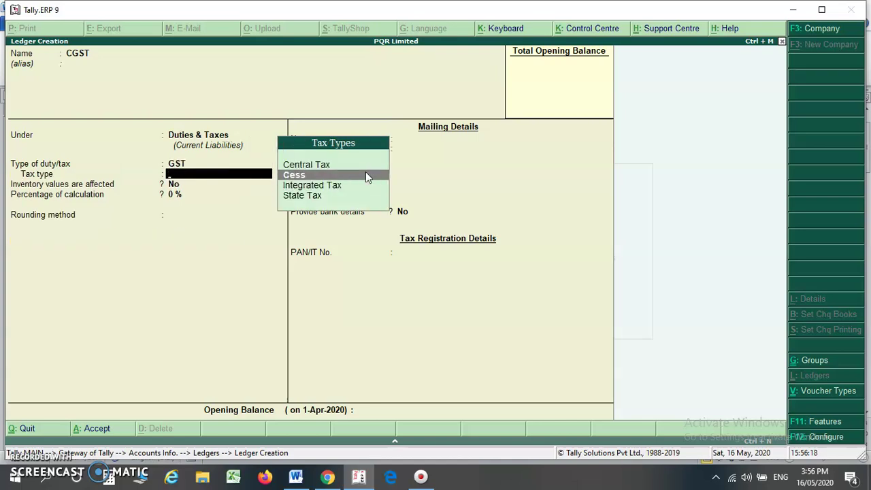
{"action": "key", "text": "Down"}
{"action": "key", "text": "Down"}
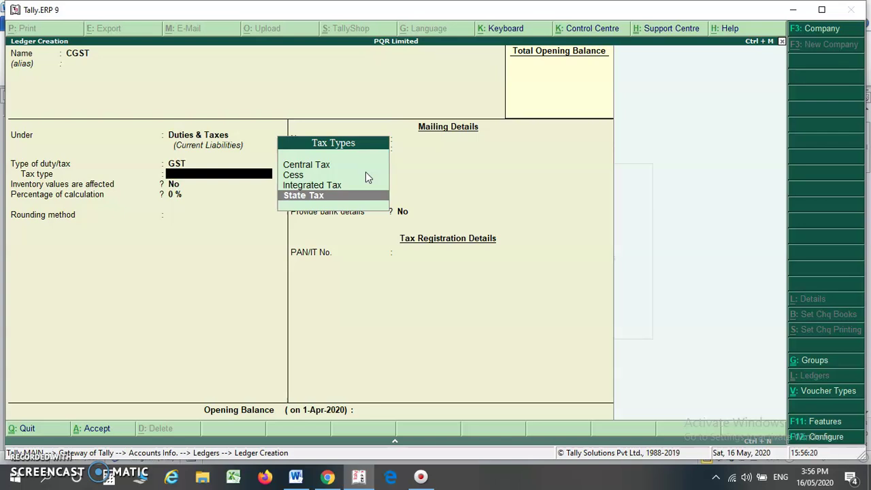
{"action": "key", "text": "Up"}
{"action": "key", "text": "Up"}
{"action": "key", "text": "Up"}
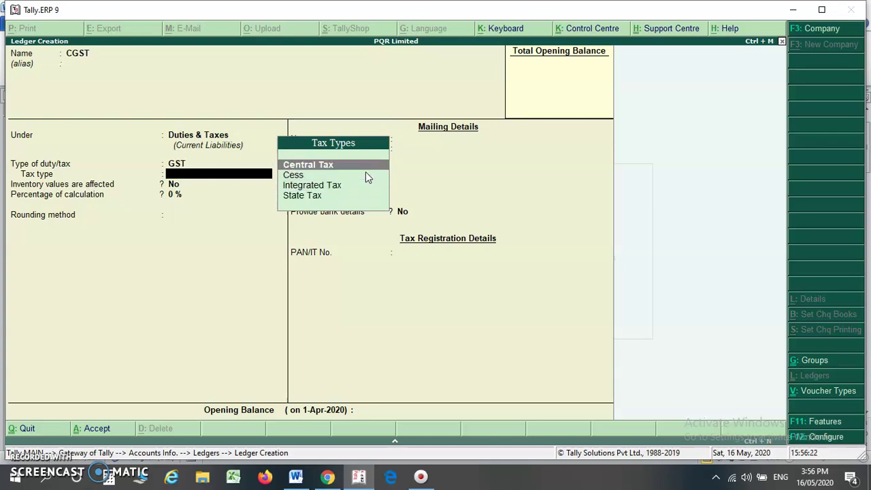
{"action": "key", "text": "Return"}
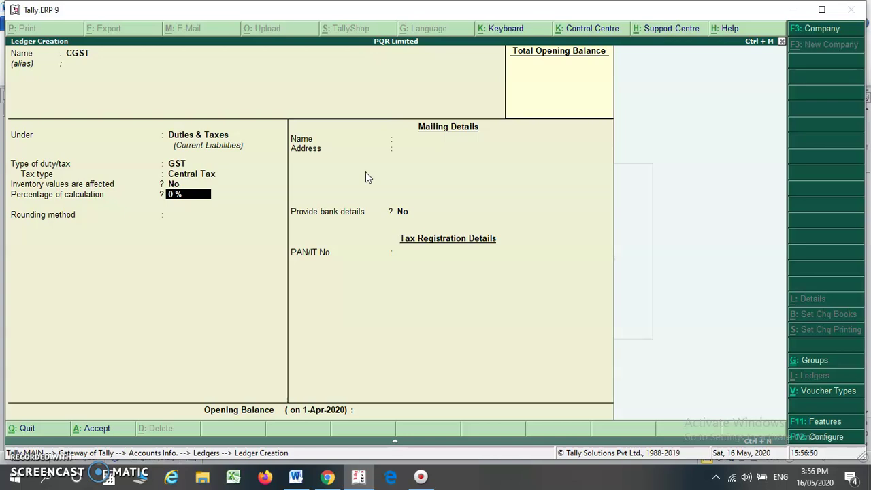
Step: Keep the CGST percentage of calculation at 0%, set the rounding method to Not Applicable, and save the ledger
{"action": "key", "text": "Return"}
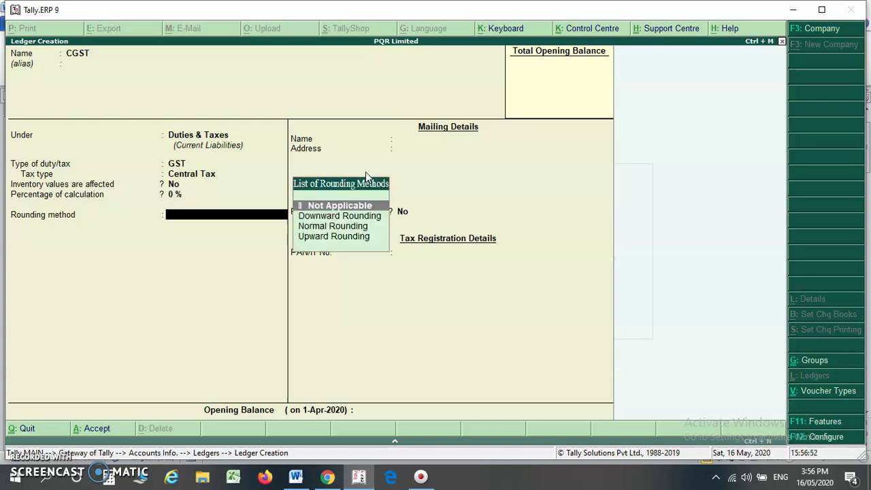
{"action": "left_click", "coordinate": [334, 207]}
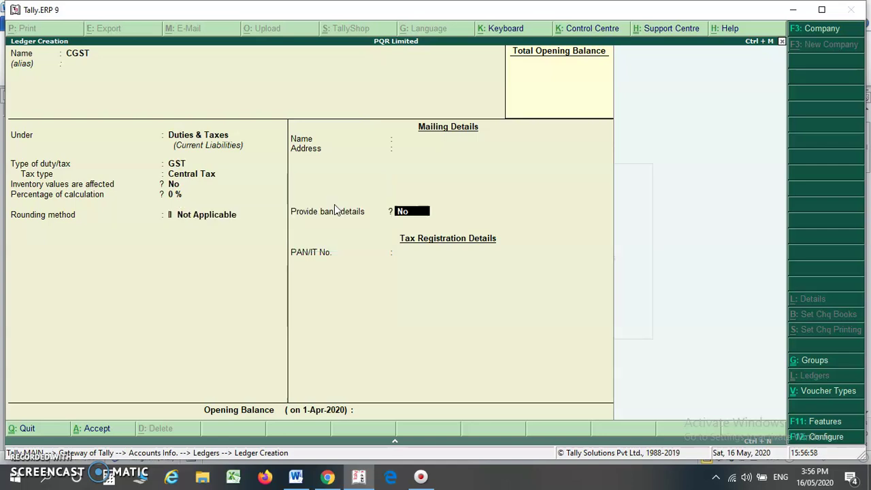
{"action": "key", "text": "Return"}
{"action": "key", "text": "Return"}
{"action": "key", "text": "Return"}
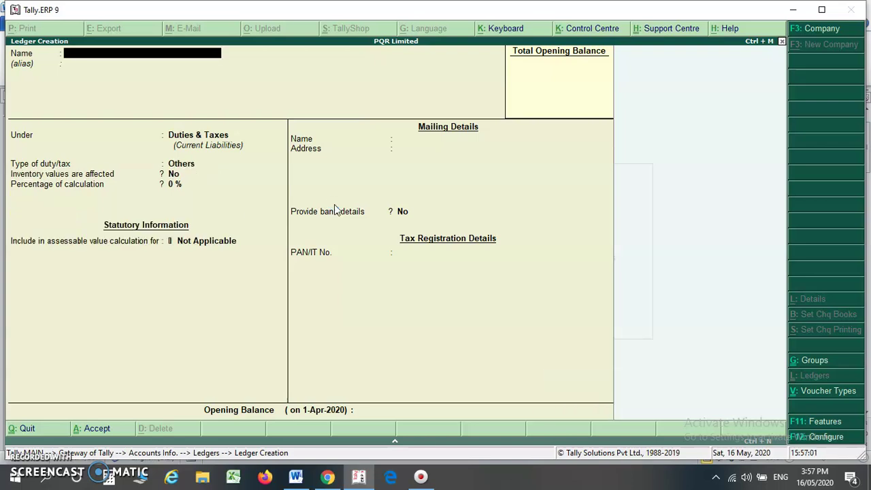
Step: Name the new ledger SGST and keep it under Duties & Taxes
{"action": "type", "text": "SGST"}
{"action": "key", "text": "Return"}
{"action": "key", "text": "Return"}
{"action": "key", "text": "Return"}
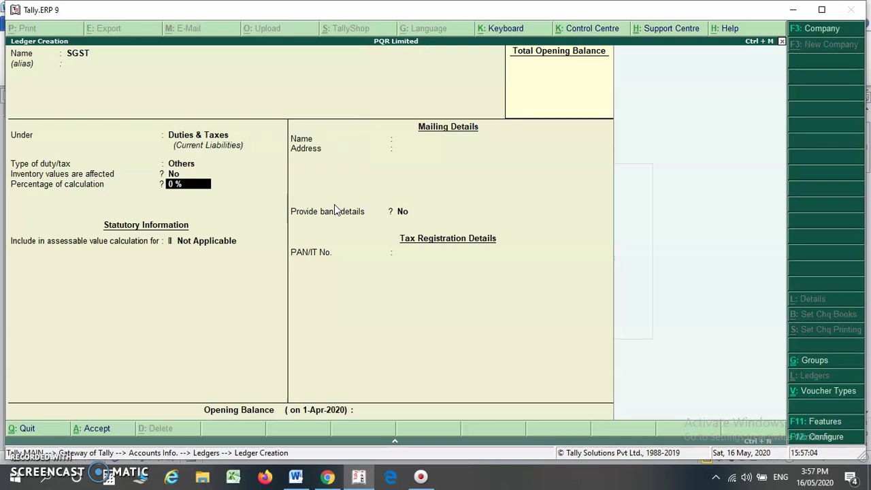
Step: Set the SGST ledger's type of duty/tax to GST and its tax type to State Tax
{"action": "key", "text": "BackSpace"}
{"action": "key", "text": "Up"}
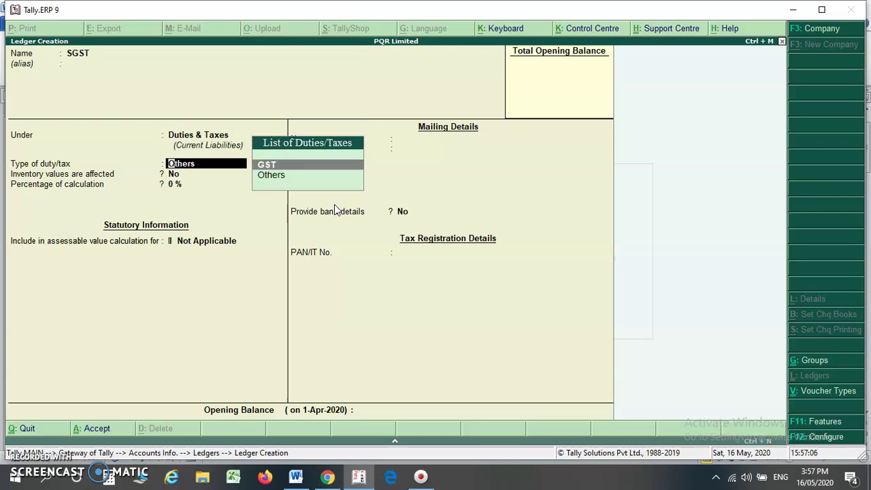
{"action": "key", "text": "Return"}
{"action": "key", "text": "Down"}
{"action": "key", "text": "Down"}
{"action": "key", "text": "Down"}
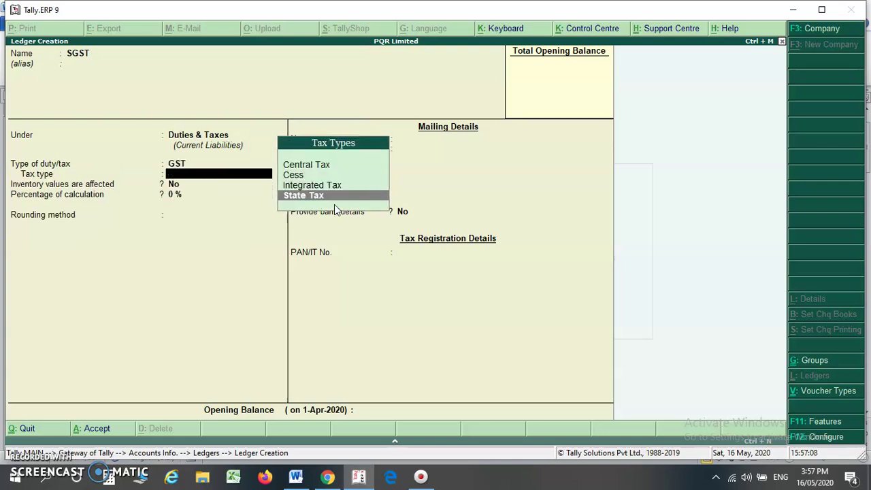
{"action": "key", "text": "Return"}
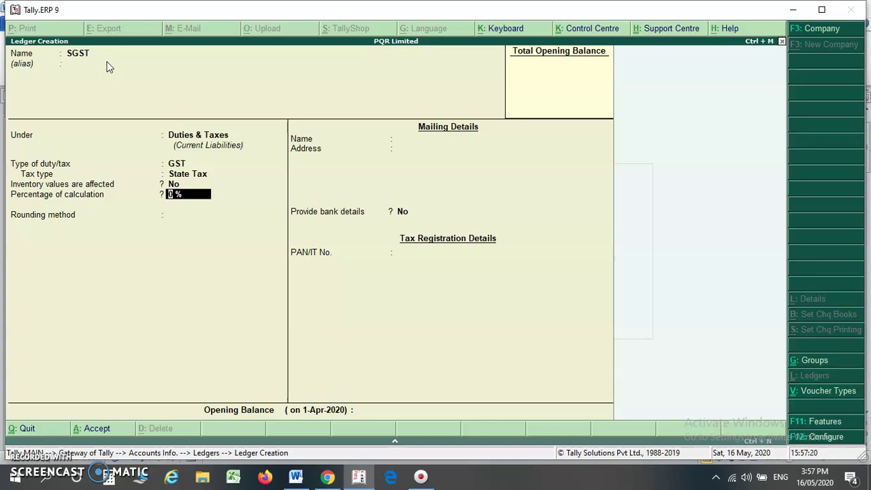
Step: Keep the SGST percentage at 0%, rounding at Not Applicable and bank details at No, and save the ledger
{"action": "key", "text": "Return"}
{"action": "key", "text": "Return"}
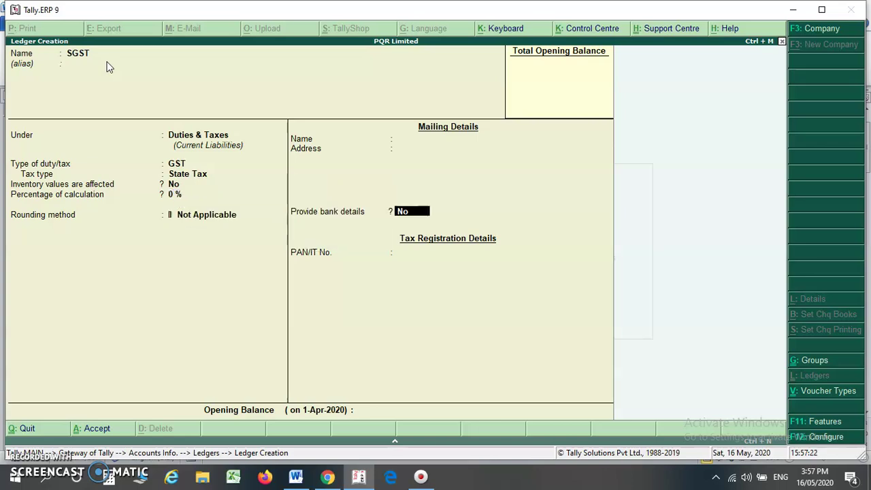
{"action": "key", "text": "Return"}
{"action": "key", "text": "Return"}
{"action": "key", "text": "Return"}
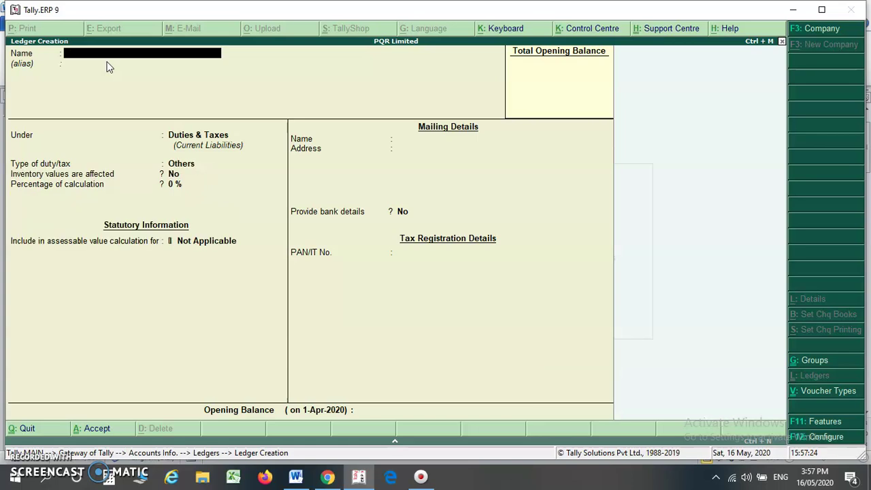
Step: Name the new ledger IGST and keep it under Duties & Taxes
{"action": "type", "text": "IGST"}
{"action": "key", "text": "Return"}
{"action": "key", "text": "Return"}
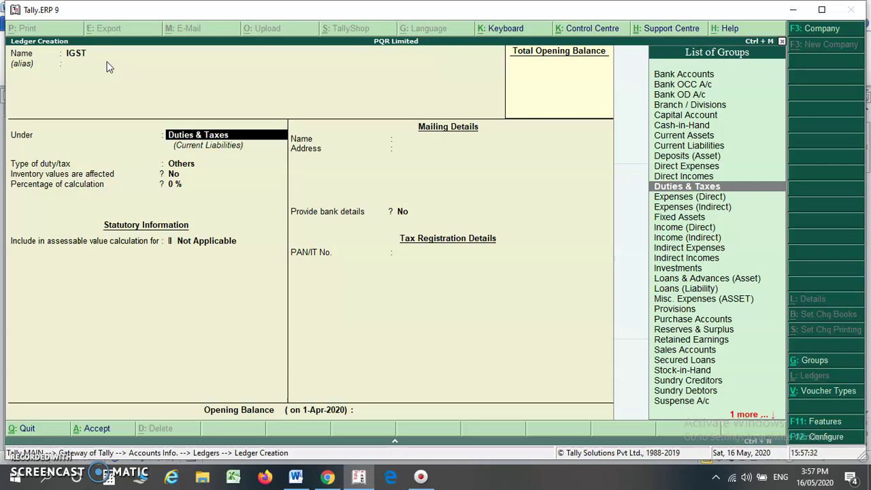
{"action": "key", "text": "Return"}
Step: Set the IGST ledger's type of duty/tax to GST and its tax type to Integrated Tax
{"action": "key", "text": "Up"}
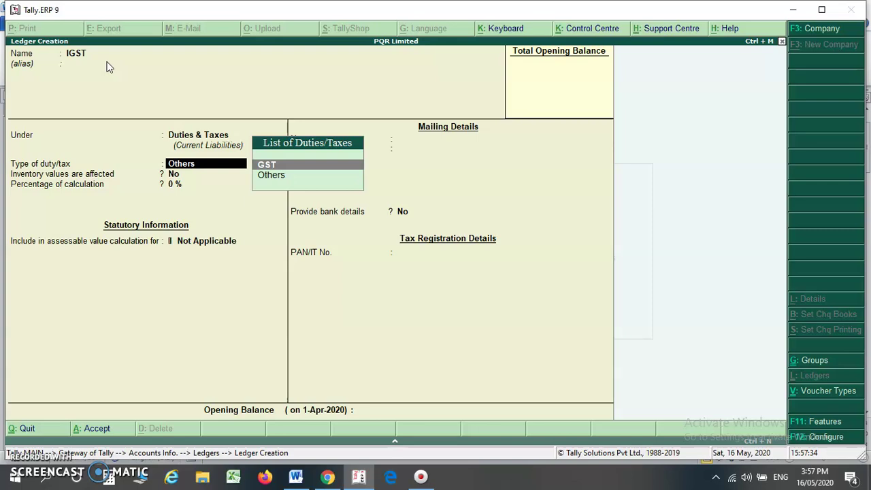
{"action": "key", "text": "Return"}
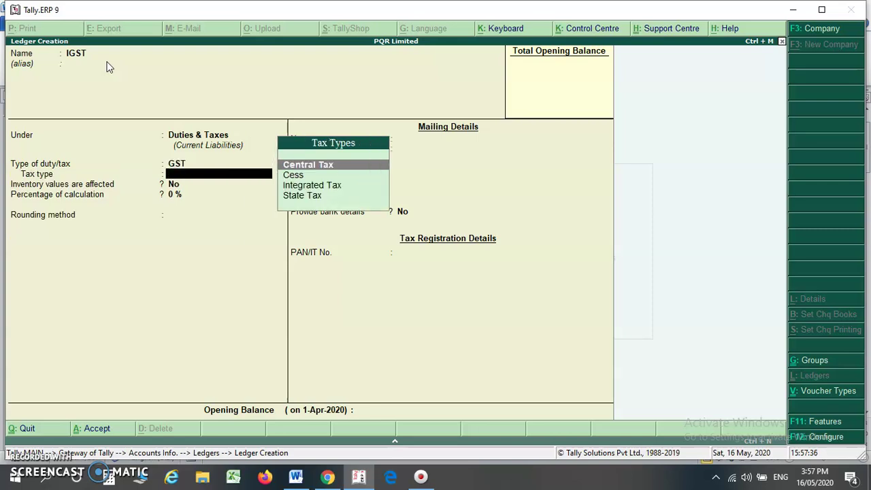
{"action": "key", "text": "Down"}
{"action": "key", "text": "Down"}
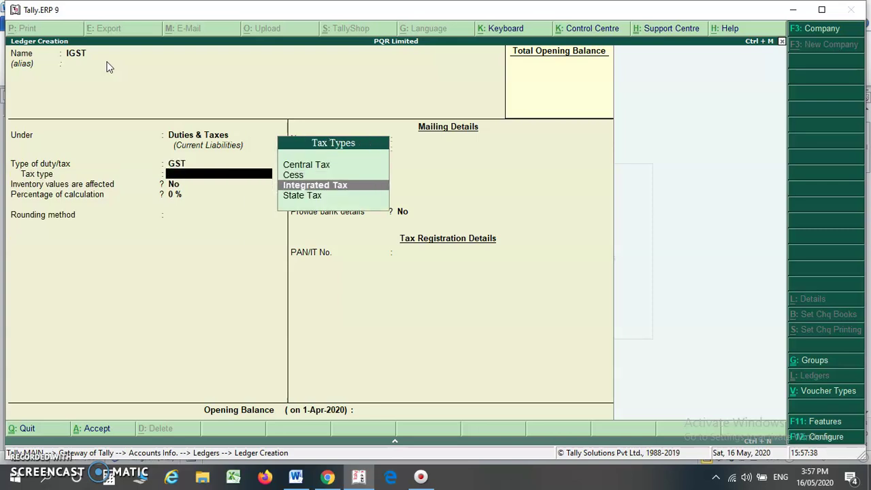
{"action": "key", "text": "Return"}
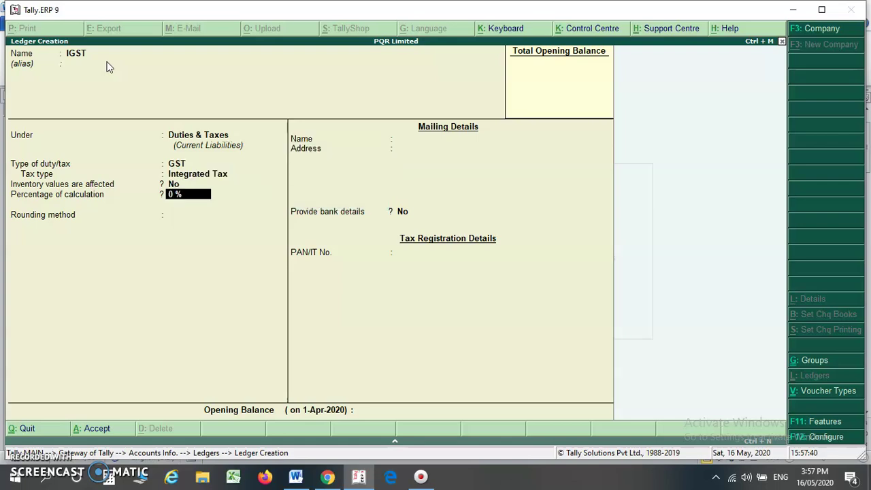
Step: Keep the IGST percentage at 0%, rounding at Not Applicable and bank details at No, and save the ledger
{"action": "key", "text": "Return"}
{"action": "key", "text": "Return"}
{"action": "key", "text": "Return"}
{"action": "key", "text": "Return"}
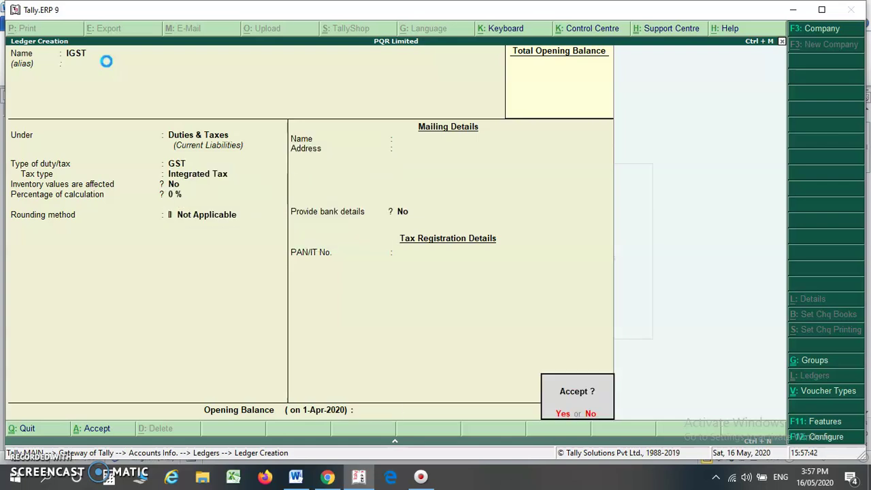
{"action": "key", "text": "Return"}
Step: Switch to the Word checklist, highlight the word Stock in item 5 and return to Tally.ERP 9
{"action": "key", "text": "alt+Tab"}
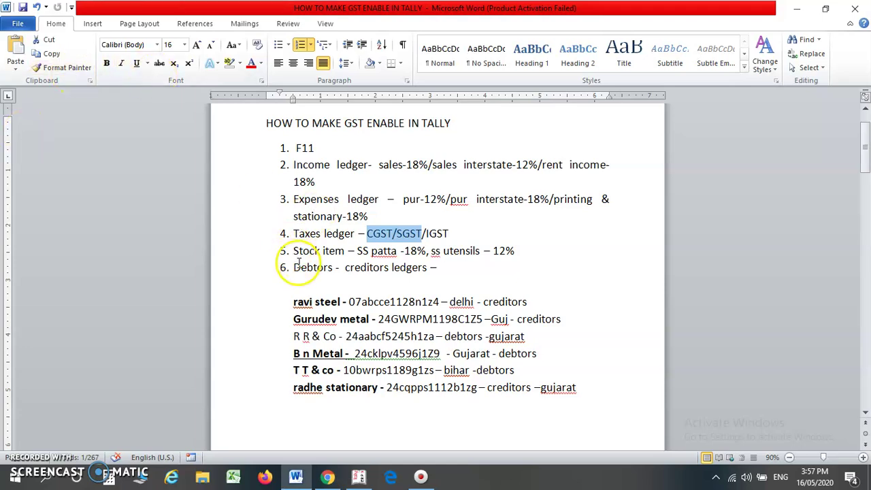
{"action": "left_click_drag", "start_coordinate": [294, 251], "coordinate": [326, 253]}
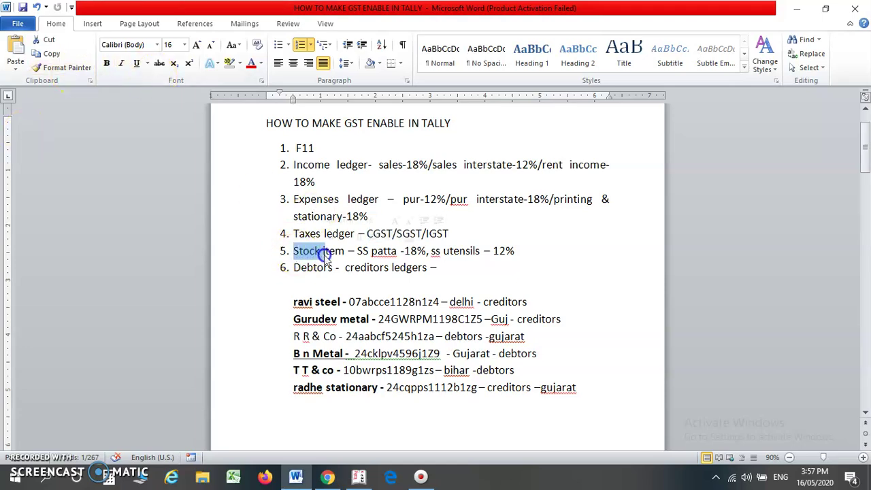
{"action": "key", "text": "alt+Tab"}
Step: Quit ledger creation and open the creation form for a single new stock item in the inventory masters
{"action": "key", "text": "Escape"}
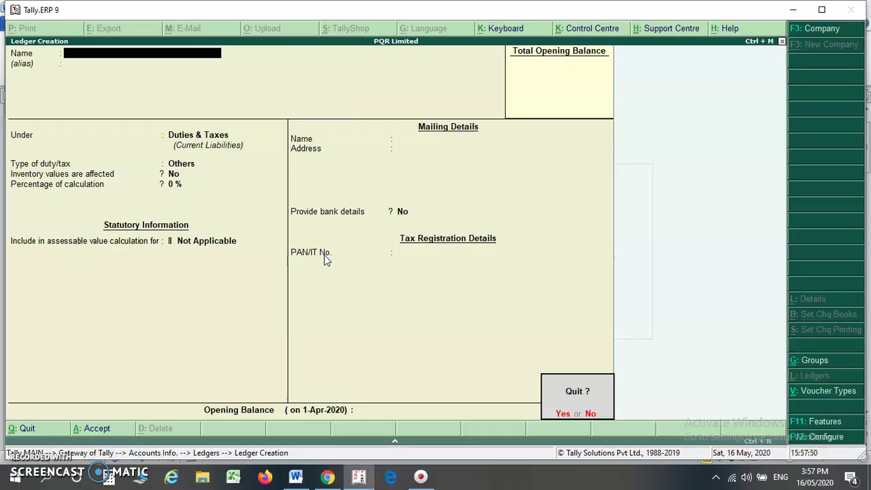
{"action": "key", "text": "y"}
{"action": "key", "text": "Escape"}
{"action": "key", "text": "Escape"}
{"action": "key", "text": "Down"}
{"action": "key", "text": "Down"}
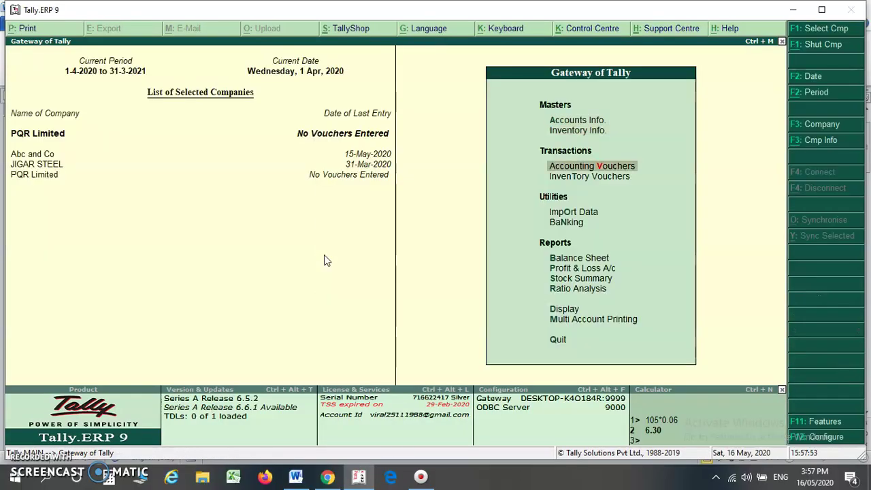
{"action": "key", "text": "Up"}
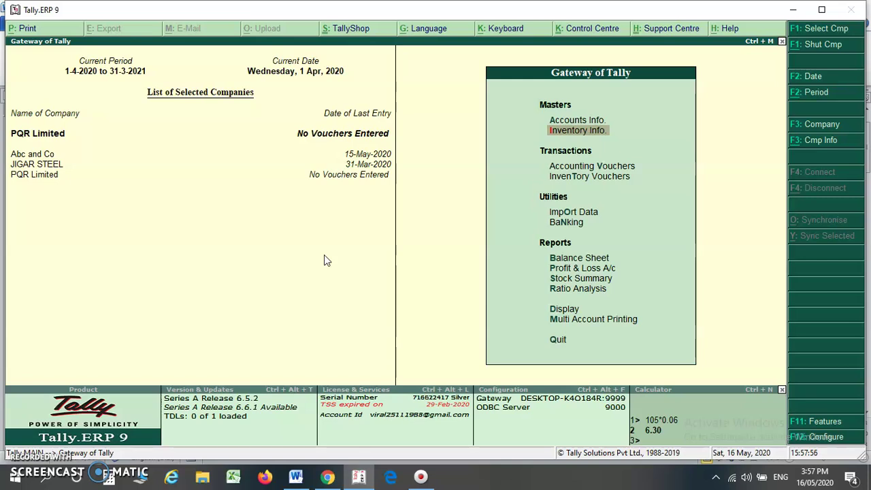
{"action": "key", "text": "Return"}
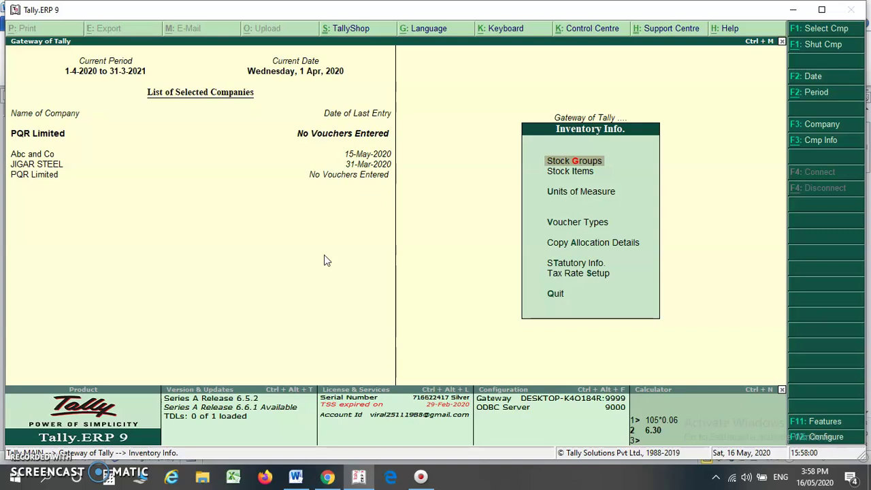
{"action": "key", "text": "Down"}
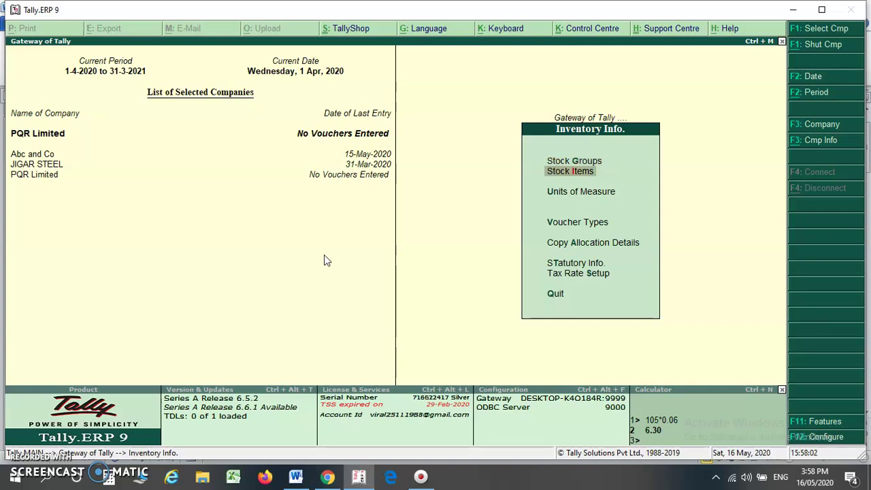
{"action": "key", "text": "Return"}
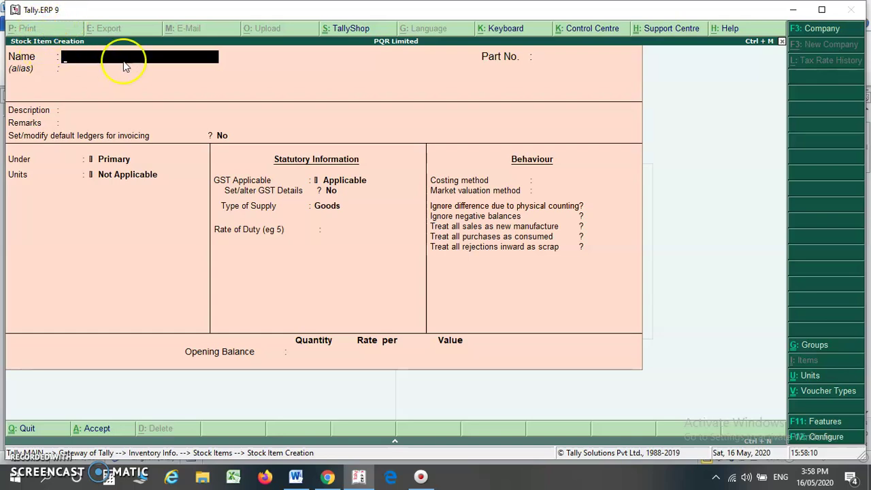
Step: Name the stock item SS PATTA as in the Word checklist, leave its optional text fields blank and keep it under Primary
{"action": "key", "text": "alt+Tab"}
{"action": "key", "text": "alt+Tab"}
{"action": "type", "text": "SS PATTA"}
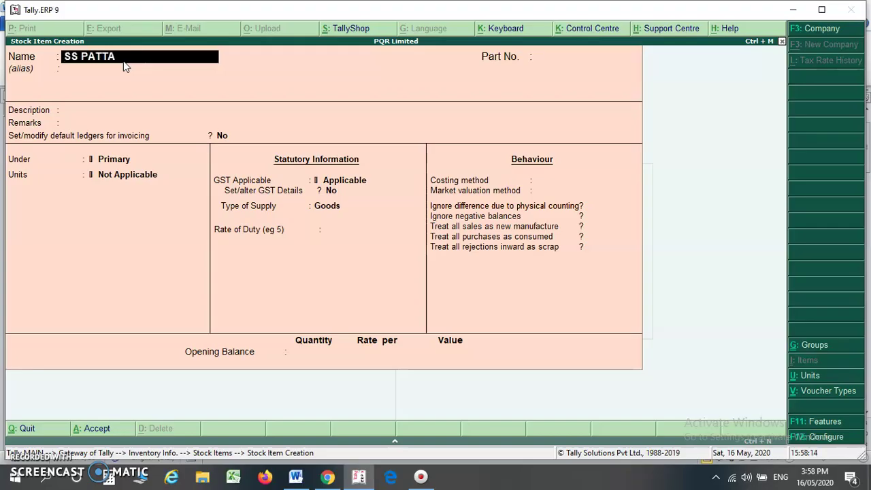
{"action": "key", "text": "Return"}
{"action": "key", "text": "Return"}
{"action": "key", "text": "Return"}
{"action": "key", "text": "Return"}
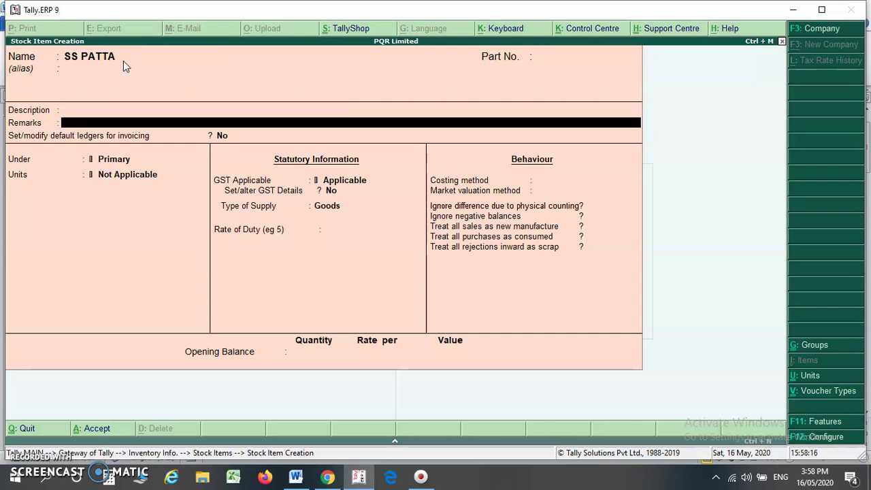
{"action": "key", "text": "Return"}
{"action": "key", "text": "Return"}
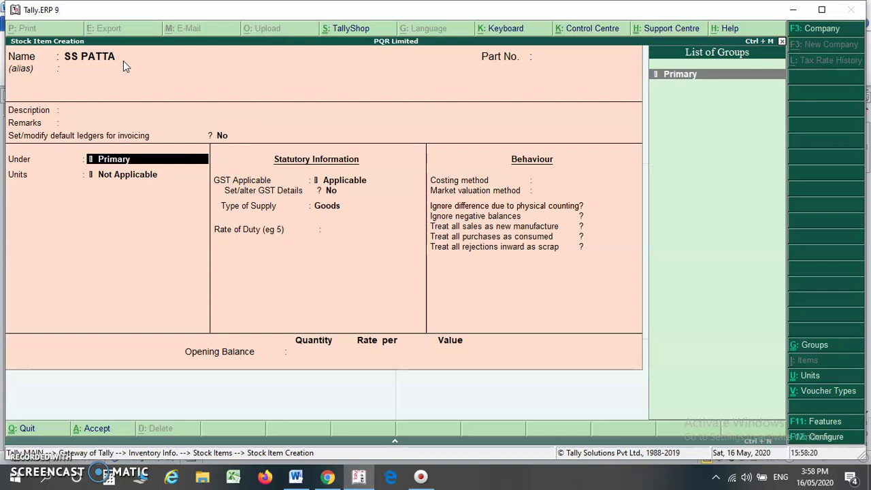
{"action": "key", "text": "Return"}
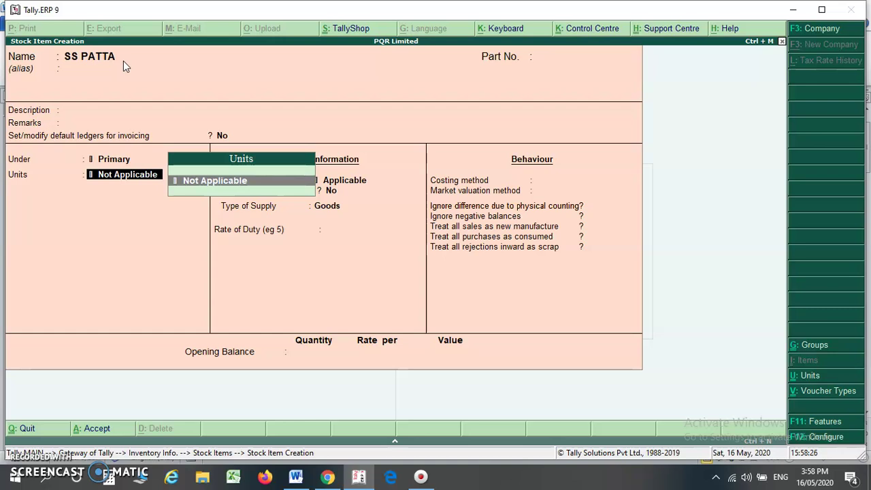
Step: Create a simple unit for the item with symbol KG, formal name KGS, UQC KGS-KILOGRAMS and 3 decimal places
{"action": "key", "text": "alt+c"}
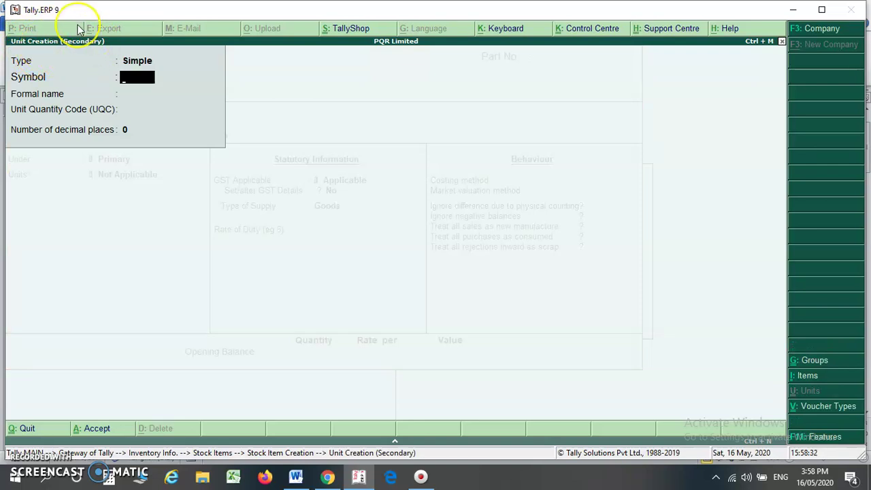
{"action": "type", "text": "KG"}
{"action": "key", "text": "Return"}
{"action": "type", "text": "KGS"}
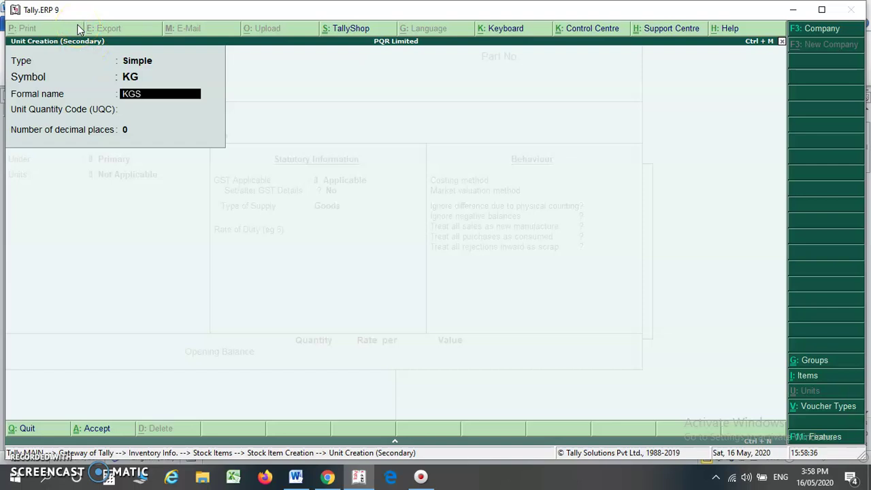
{"action": "key", "text": "Return"}
{"action": "type", "text": "KIL"}
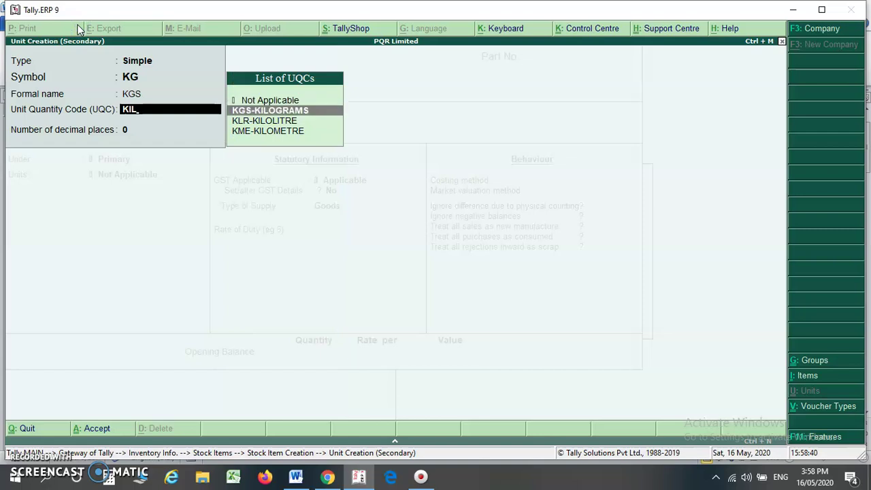
{"action": "key", "text": "Return"}
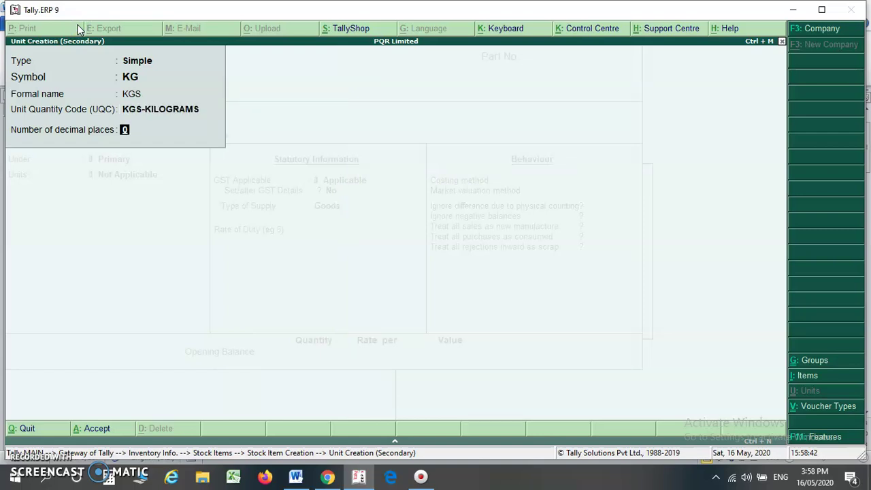
{"action": "type", "text": "3"}
{"action": "key", "text": "Return"}
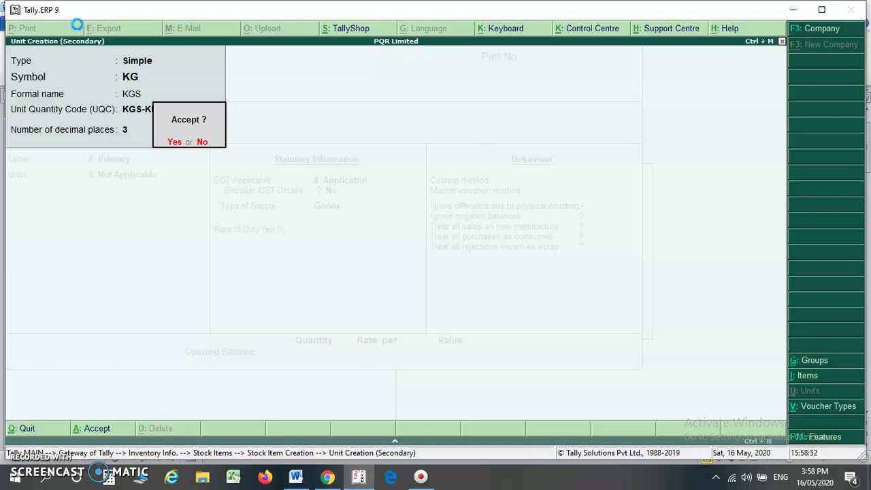
{"action": "key", "text": "Return"}
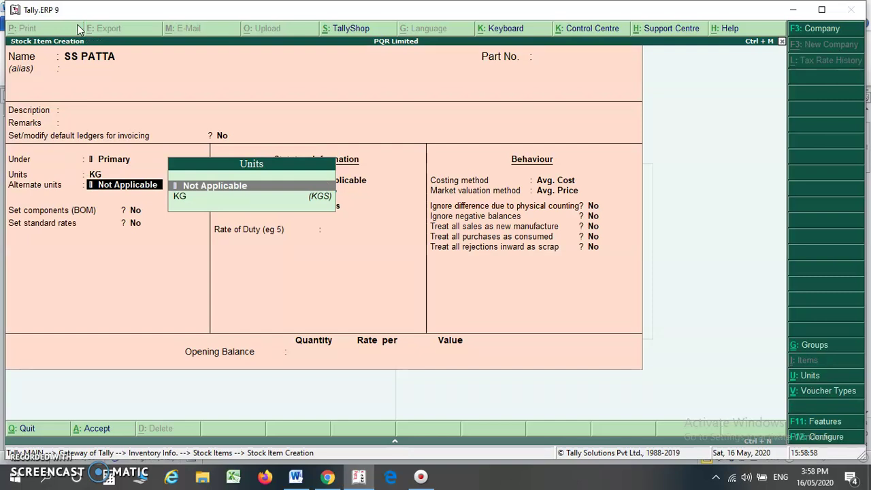
Step: Keep SS PATTA's alternate units at Not Applicable, with components (BOM) and standard rates at No
{"action": "key", "text": "Return"}
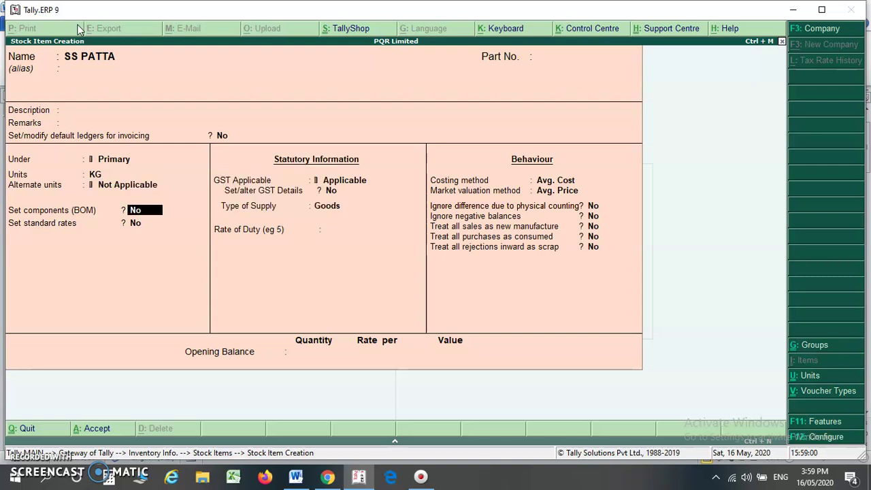
{"action": "key", "text": "Return"}
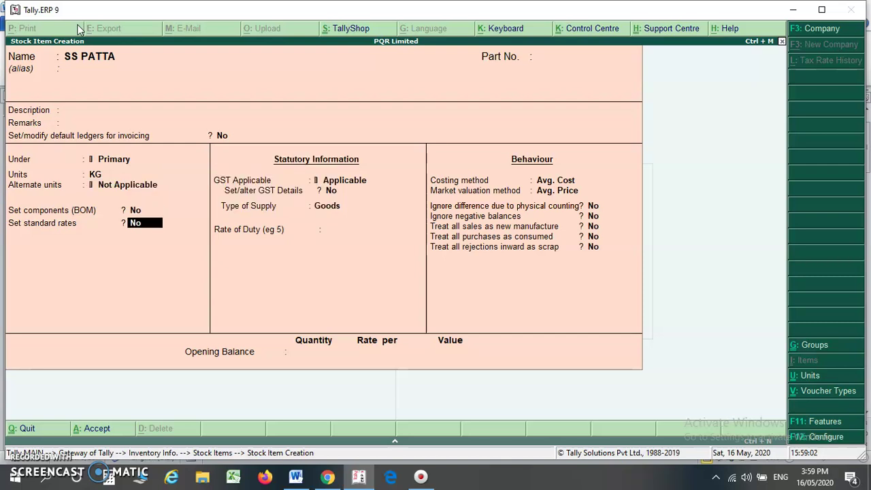
{"action": "key", "text": "Return"}
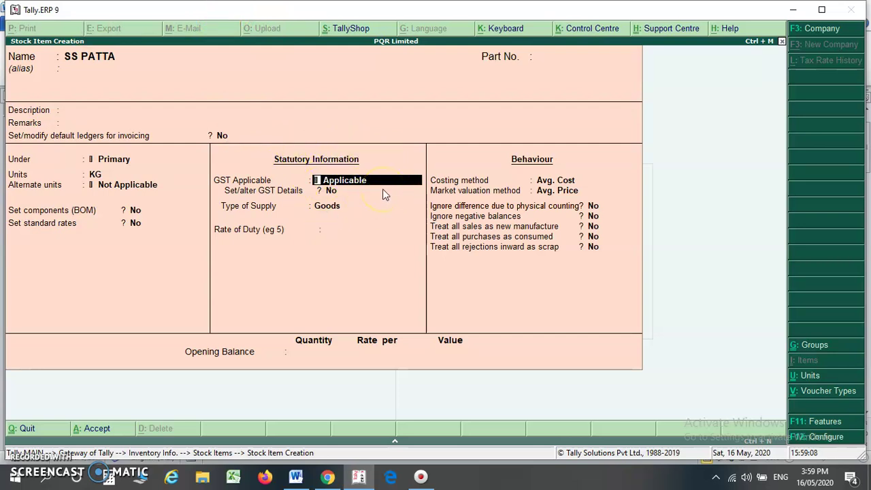
Step: Keep GST as Applicable for SS PATTA and set Set/alter GST Details to Yes
{"action": "key", "text": "BackSpace"}
{"action": "key", "text": "Down"}
{"action": "key", "text": "Down"}
{"action": "key", "text": "Up"}
{"action": "key", "text": "Up"}
{"action": "key", "text": "Return"}
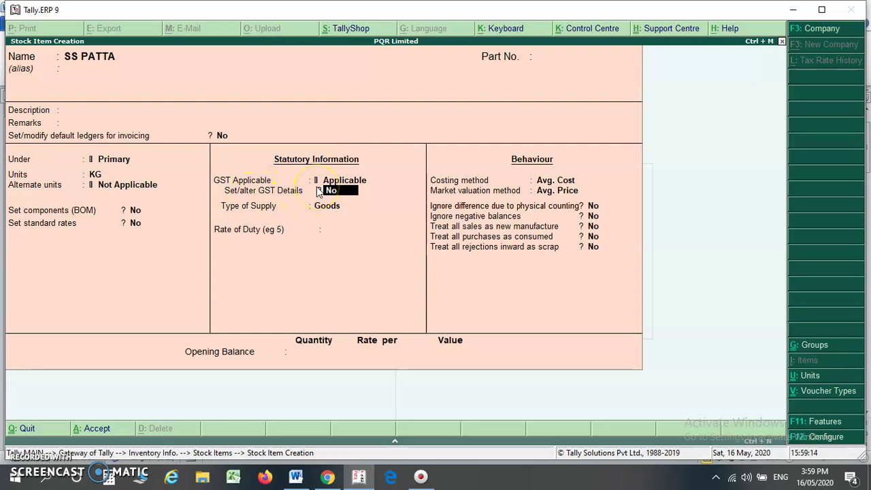
{"action": "key", "text": "y"}
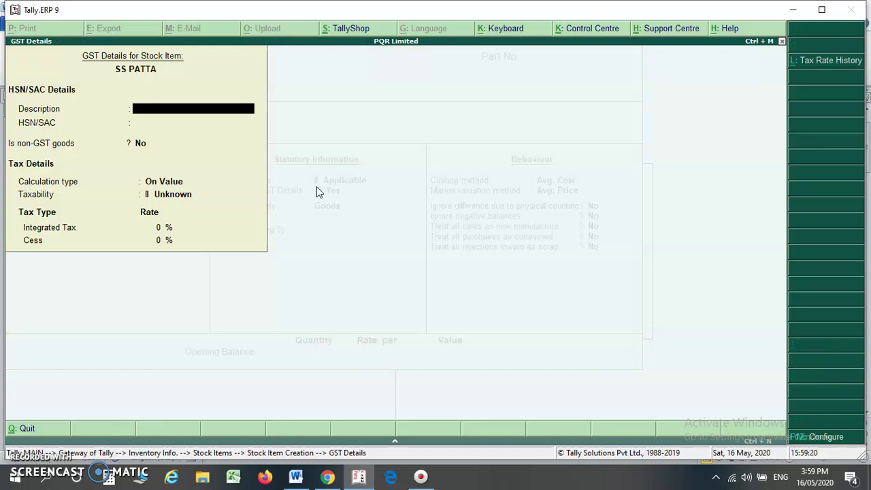
Step: Enter HSN/SAC 7219 in the item's GST details, keeping non-GST goods at No and the calculation type On Value
{"action": "key", "text": "Return"}
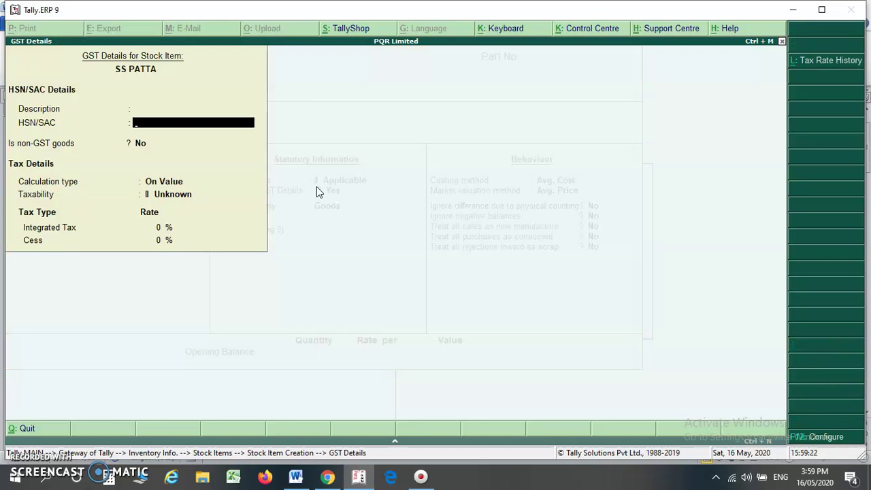
{"action": "type", "text": "7219"}
{"action": "key", "text": "Return"}
{"action": "key", "text": "Return"}
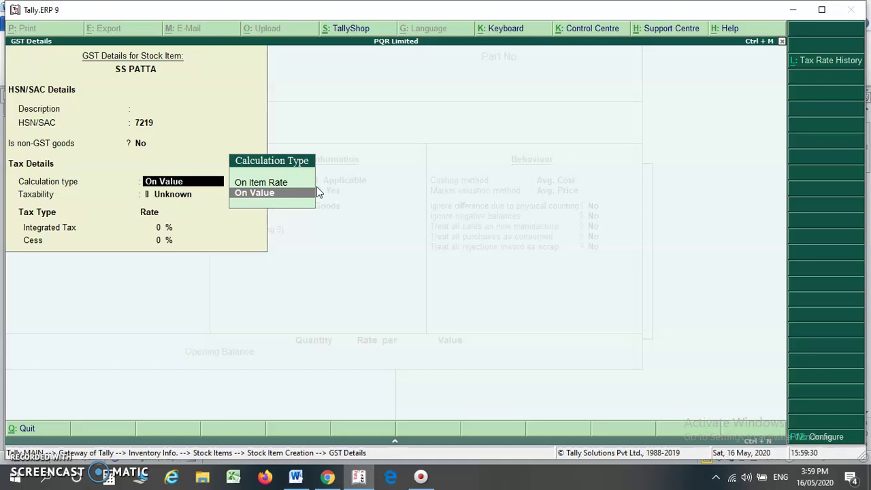
{"action": "key", "text": "Up"}
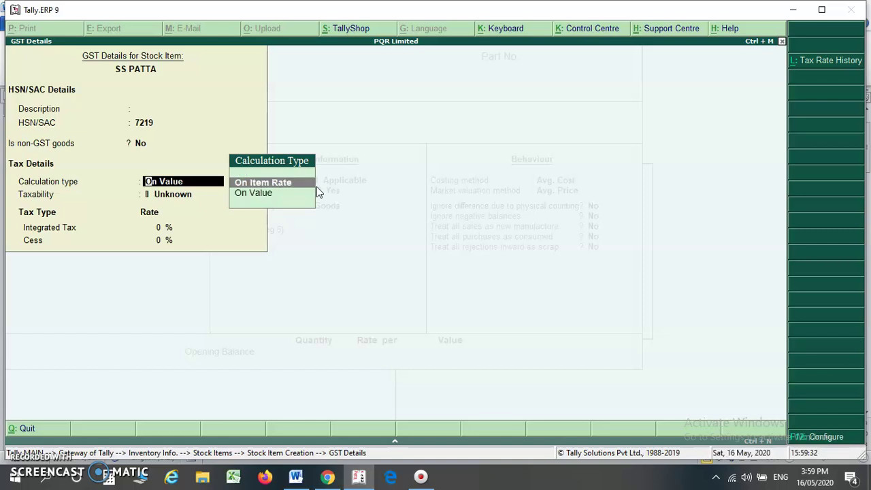
{"action": "key", "text": "Down"}
{"action": "key", "text": "Return"}
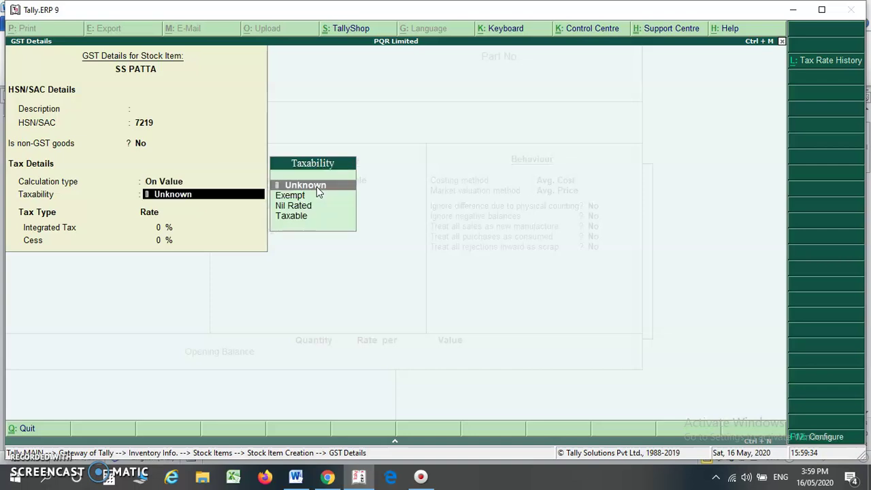
Step: Set the item's taxability to Taxable with integrated tax at 18% and cess at 0%, and finish the GST details
{"action": "key", "text": "Down"}
{"action": "key", "text": "Down"}
{"action": "key", "text": "Down"}
{"action": "key", "text": "Up"}
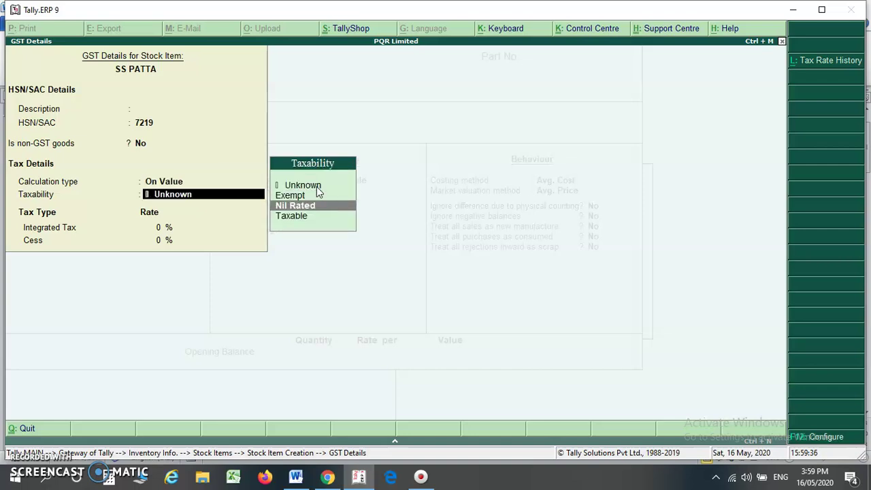
{"action": "key", "text": "Up"}
{"action": "key", "text": "Down"}
{"action": "key", "text": "Down"}
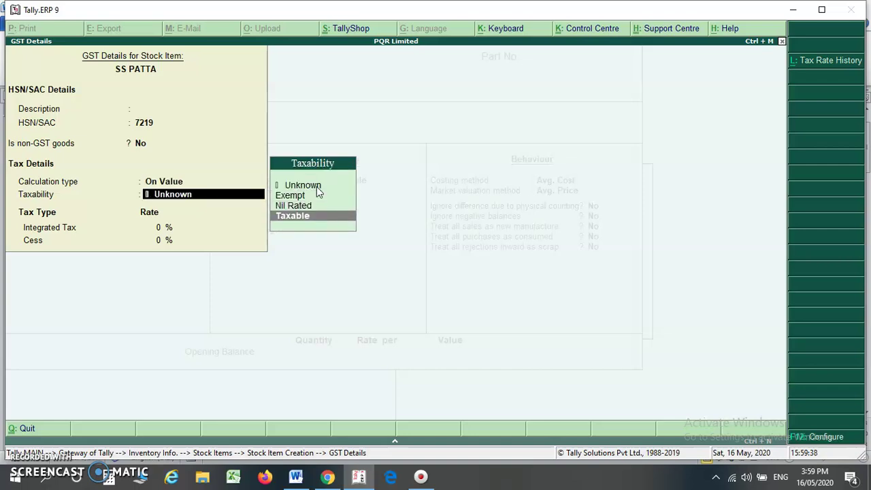
{"action": "key", "text": "Return"}
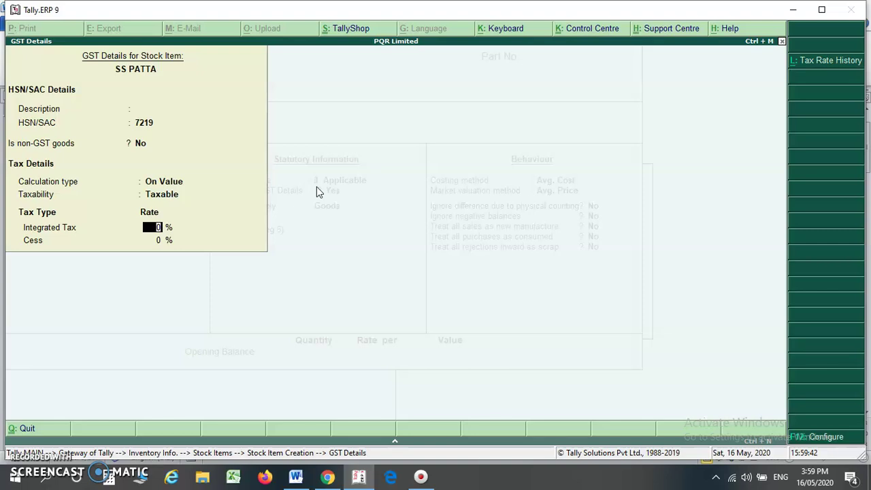
{"action": "type", "text": "18"}
{"action": "key", "text": "Return"}
{"action": "key", "text": "Return"}
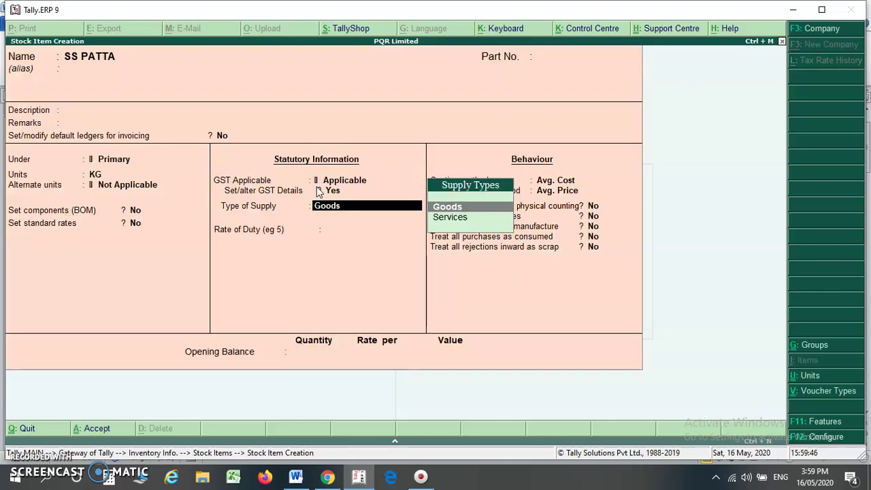
Step: Keep SS PATTA's type of supply as Goods and enter no rate of duty
{"action": "key", "text": "Down"}
{"action": "key", "text": "Up"}
{"action": "key", "text": "Return"}
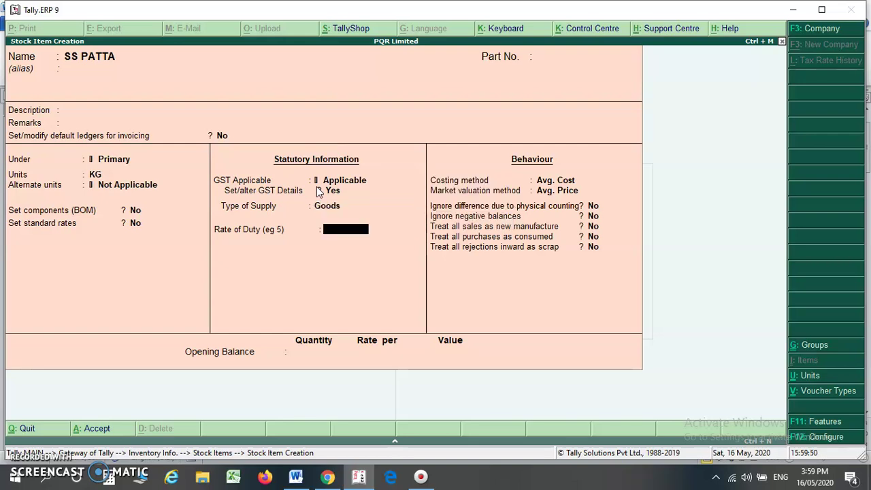
{"action": "key", "text": "Return"}
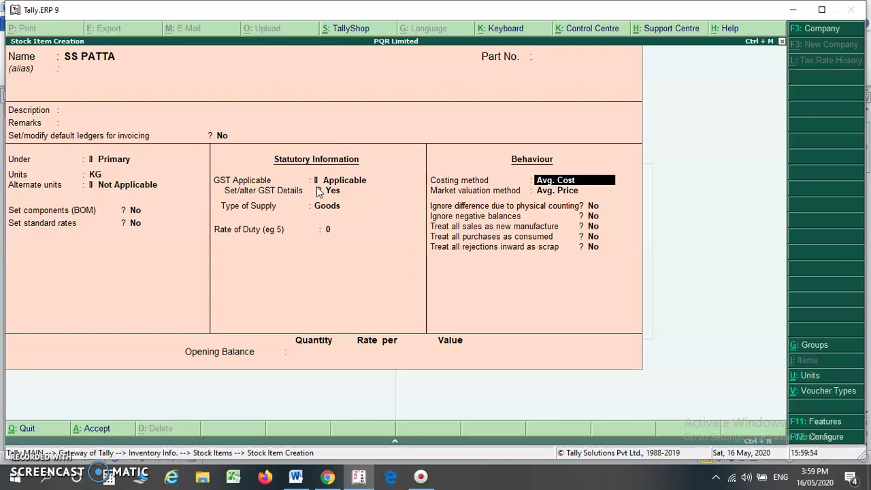
Step: Keep the item's costing method at Avg. Cost, market valuation at Avg. Price and all other behaviour options at No
{"action": "key", "text": "Return"}
{"action": "key", "text": "Return"}
{"action": "key", "text": "Return"}
{"action": "key", "text": "Return"}
{"action": "key", "text": "Return"}
{"action": "key", "text": "Return"}
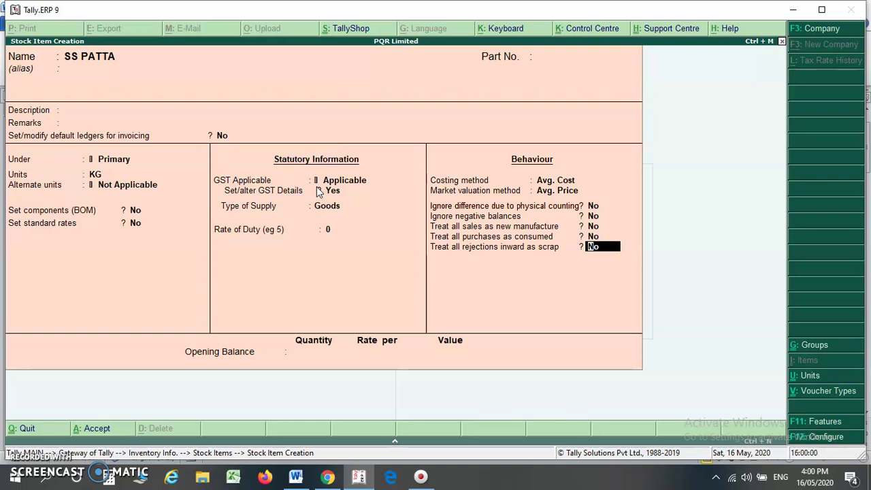
{"action": "key", "text": "Return"}
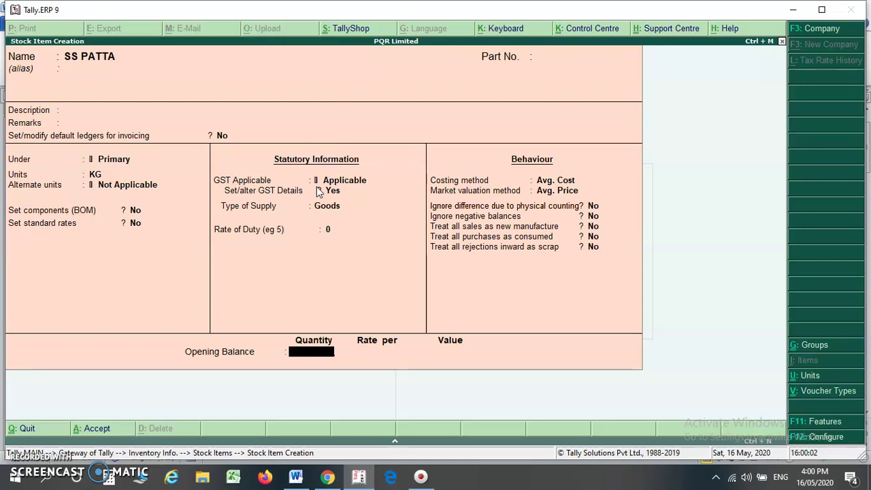
Step: Save stock item SS PATTA without an opening balance and check the Word checklist for the next item
{"action": "key", "text": "Return"}
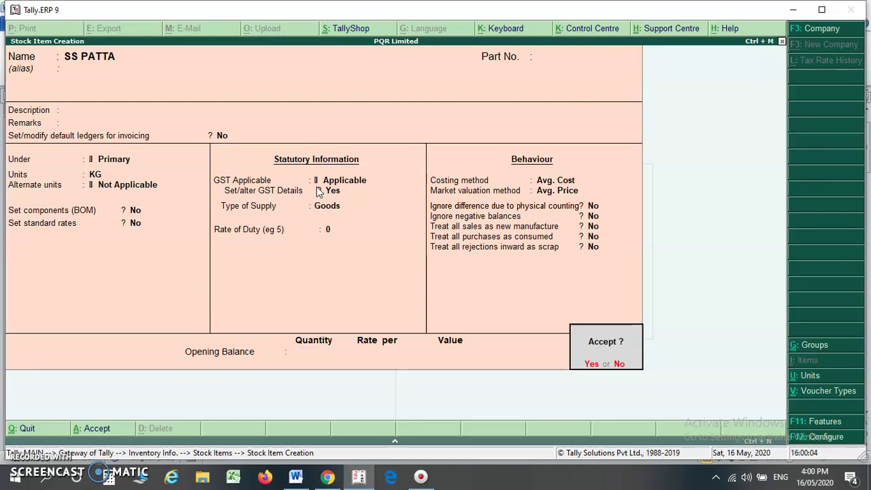
{"action": "key", "text": "Return"}
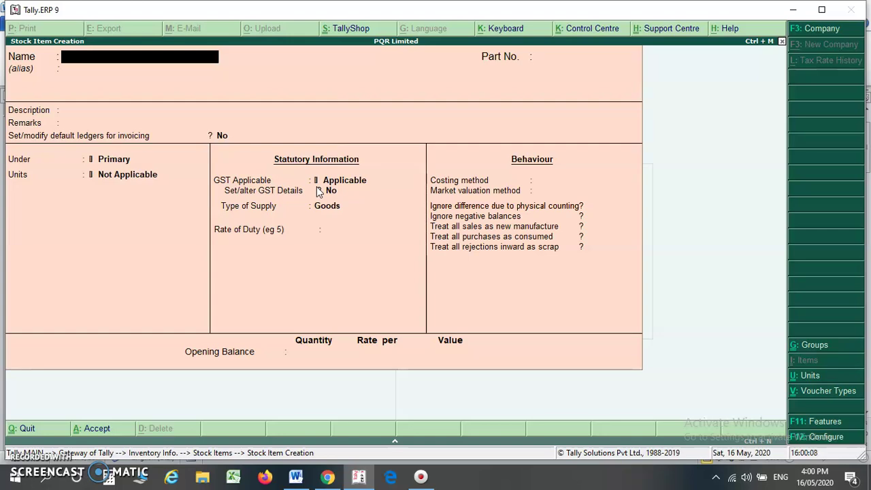
{"action": "key", "text": "alt+Tab"}
{"action": "key", "text": "alt+Tab"}
Step: Name the new stock item SS UTENSILS, leave its part number, description and remarks empty, and keep it under Primary
{"action": "type", "text": "SS UTENSILS"}
{"action": "key", "text": "Return"}
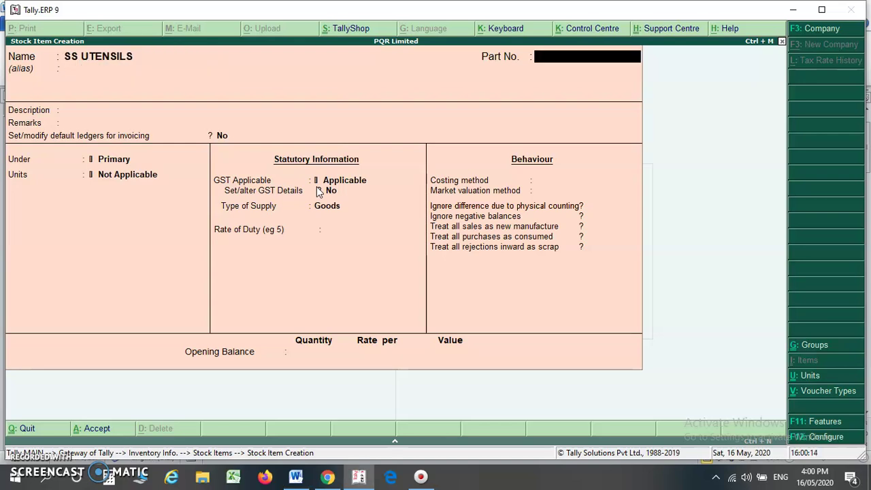
{"action": "key", "text": "Return"}
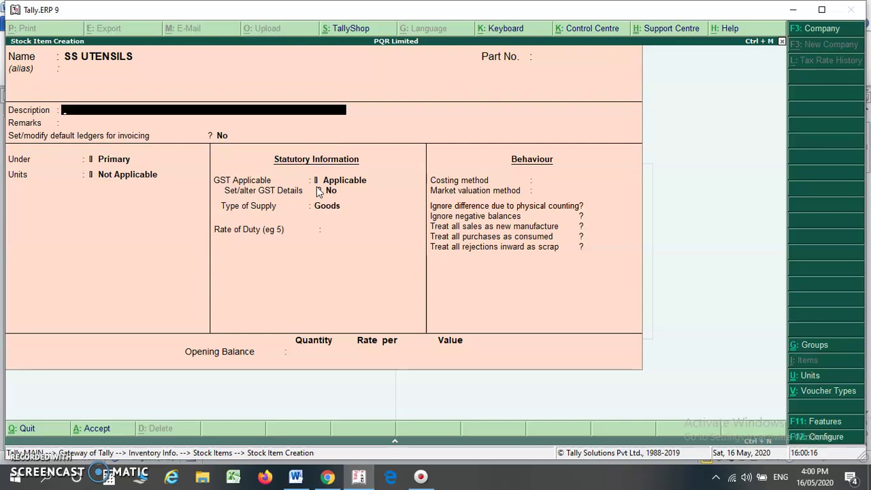
{"action": "key", "text": "Return"}
{"action": "key", "text": "Return"}
{"action": "key", "text": "Return"}
{"action": "key", "text": "Return"}
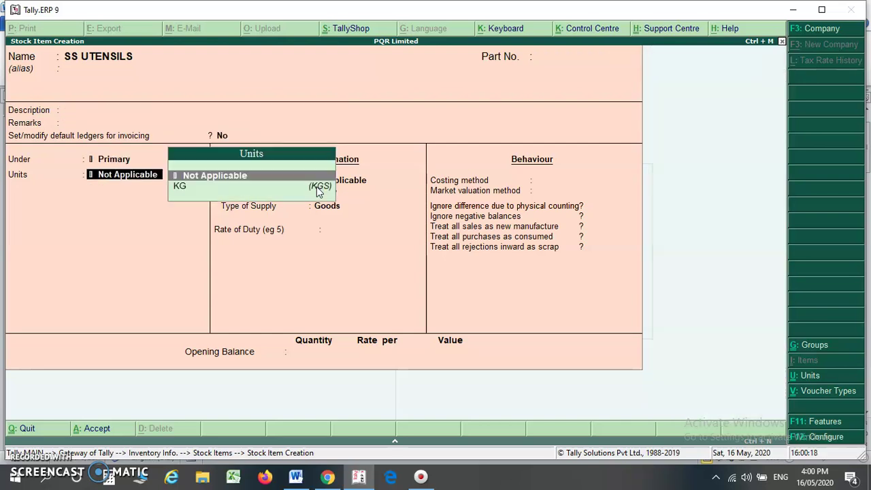
Step: Set the unit of SS UTENSILS to KG, with alternate units Not Applicable and components and standard rates at No
{"action": "key", "text": "Down"}
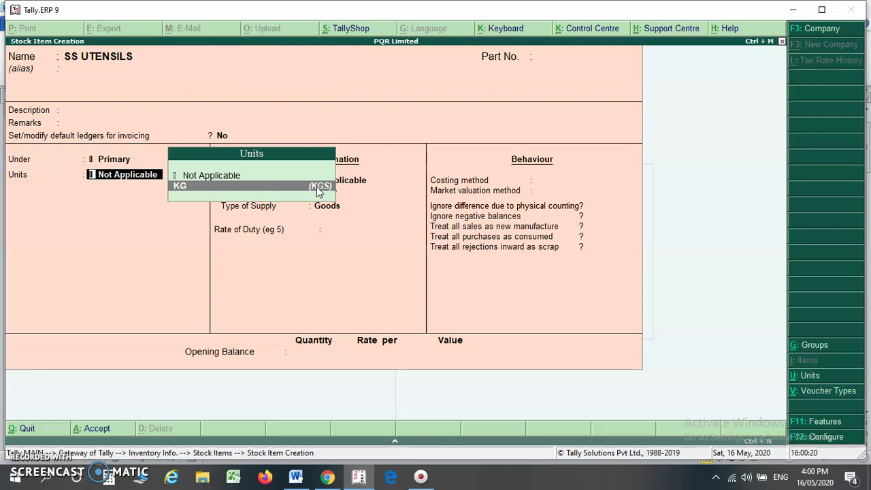
{"action": "key", "text": "Return"}
{"action": "key", "text": "Return"}
{"action": "key", "text": "Return"}
{"action": "key", "text": "Return"}
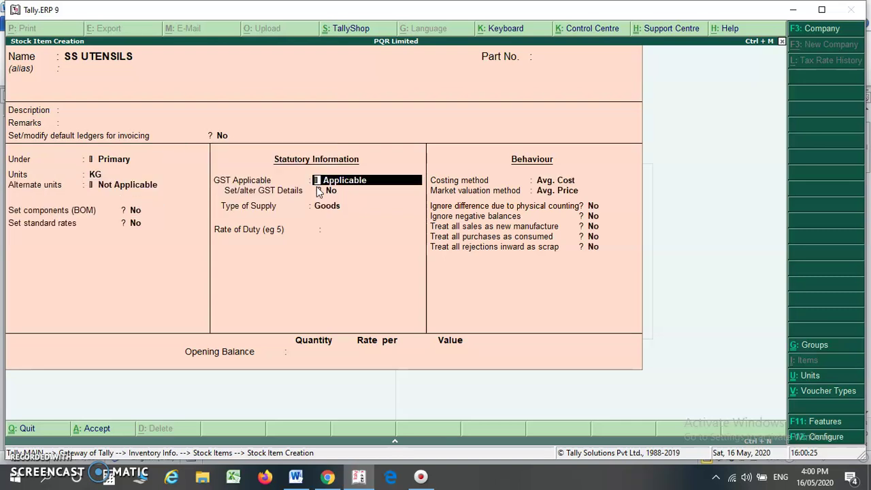
Step: Keep GST as Applicable for SS UTENSILS, enable its GST details and enter HSN/SAC 7323
{"action": "key", "text": "Return"}
{"action": "key", "text": "y"}
{"action": "key", "text": "Return"}
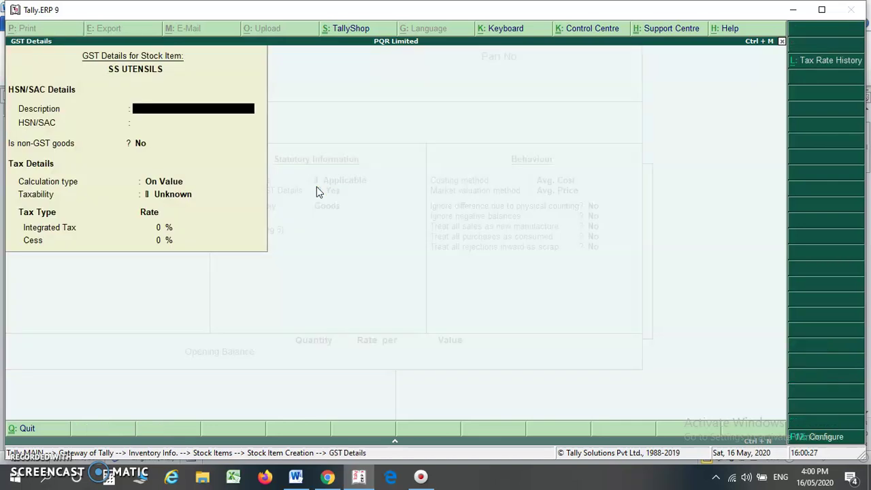
{"action": "key", "text": "Return"}
{"action": "type", "text": "7323"}
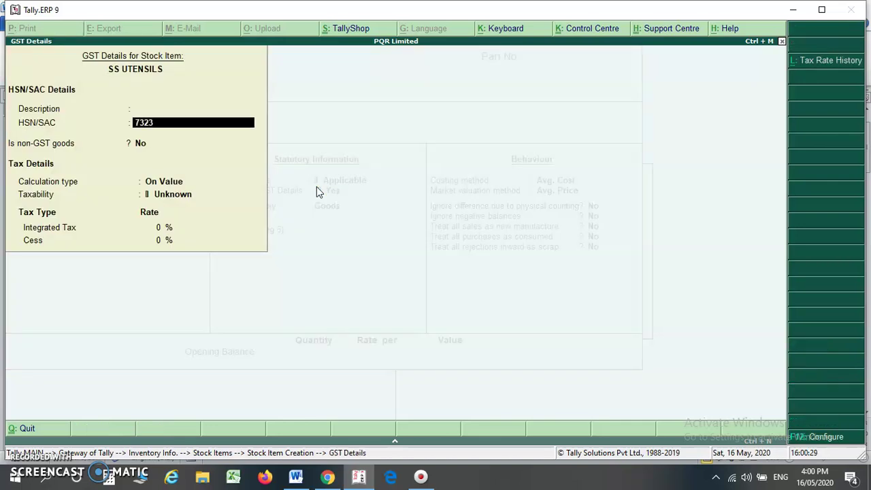
{"action": "key", "text": "Return"}
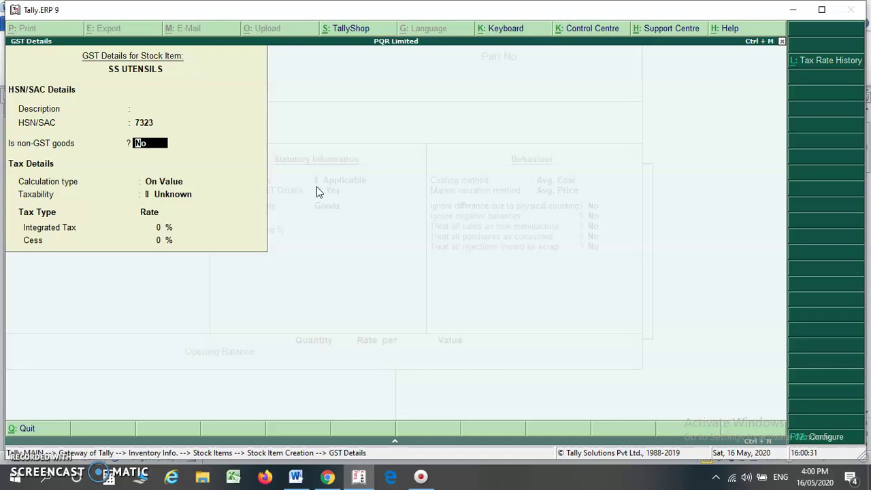
Step: Set SS UTENSILS to Taxable on value with integrated tax at 12% and cess at 0%, and finish the GST details
{"action": "key", "text": "Return"}
{"action": "key", "text": "Return"}
{"action": "key", "text": "BackSpace"}
{"action": "key", "text": "Return"}
{"action": "key", "text": "Down"}
{"action": "key", "text": "Down"}
{"action": "key", "text": "Down"}
{"action": "key", "text": "Return"}
{"action": "type", "text": "12"}
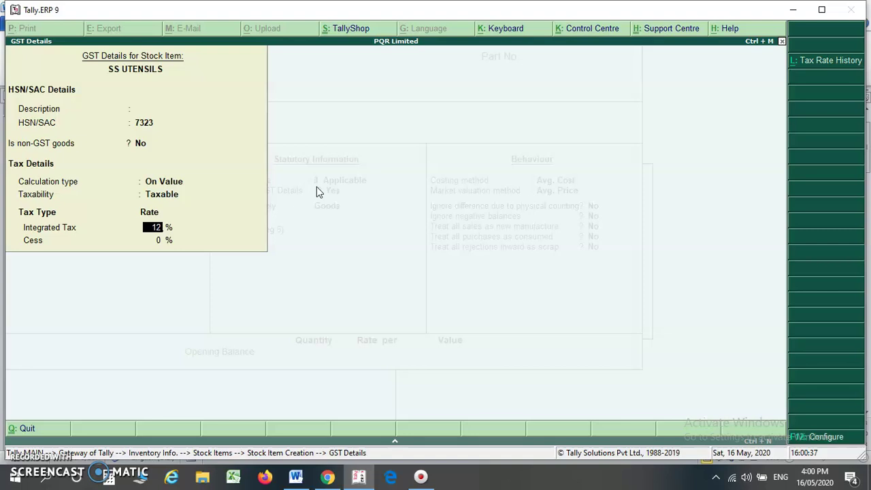
{"action": "key", "text": "Return"}
{"action": "key", "text": "Return"}
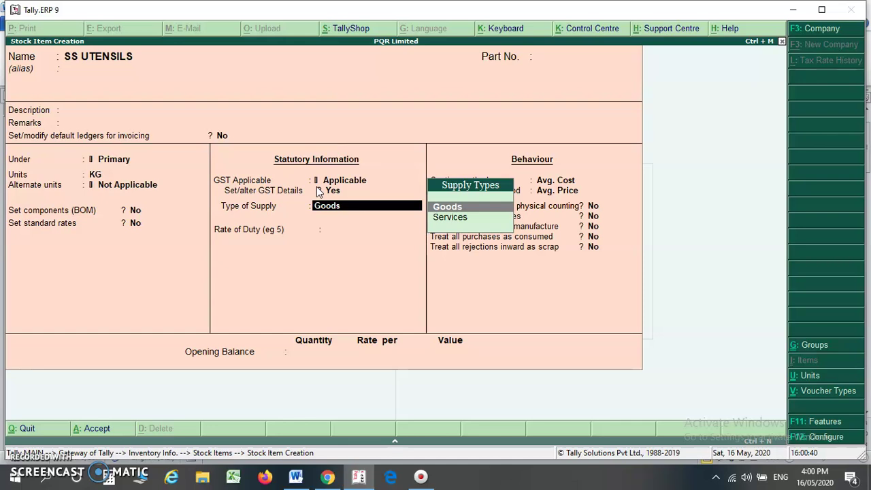
Step: Keep the supply type as Goods with default behaviour options, and save SS UTENSILS without duty rate or opening balance
{"action": "key", "text": "Return"}
{"action": "key", "text": "Return"}
{"action": "key", "text": "Return"}
{"action": "key", "text": "Return"}
{"action": "key", "text": "Return"}
{"action": "key", "text": "Return"}
{"action": "key", "text": "Return"}
{"action": "key", "text": "Return"}
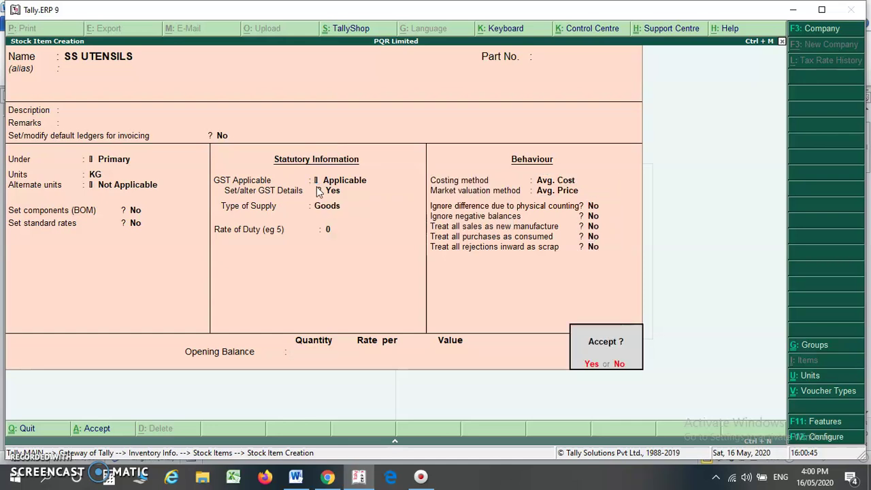
{"action": "key", "text": "Return"}
Step: Leave stock item creation for the Gateway of Tally and check the debtor and creditor list in the Word checklist
{"action": "key", "text": "Escape"}
{"action": "key", "text": "Return"}
{"action": "key", "text": "Escape"}
{"action": "key", "text": "Escape"}
{"action": "key", "text": "Up"}
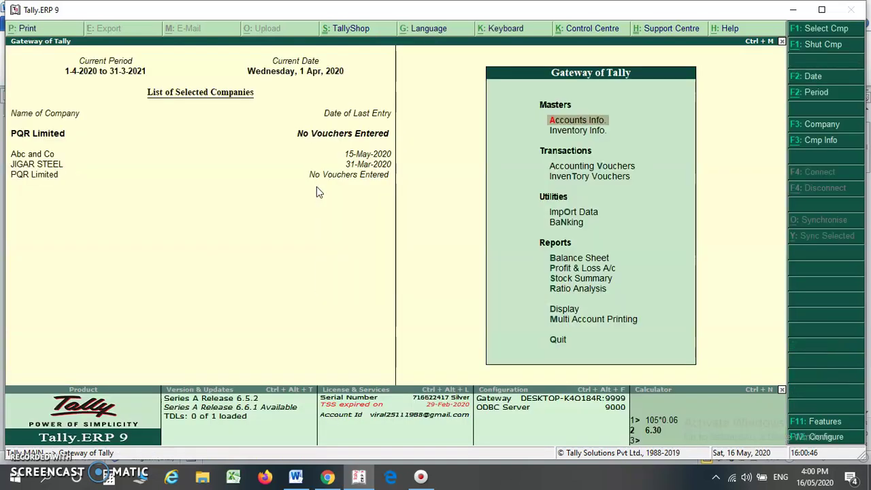
{"action": "key", "text": "alt+Tab"}
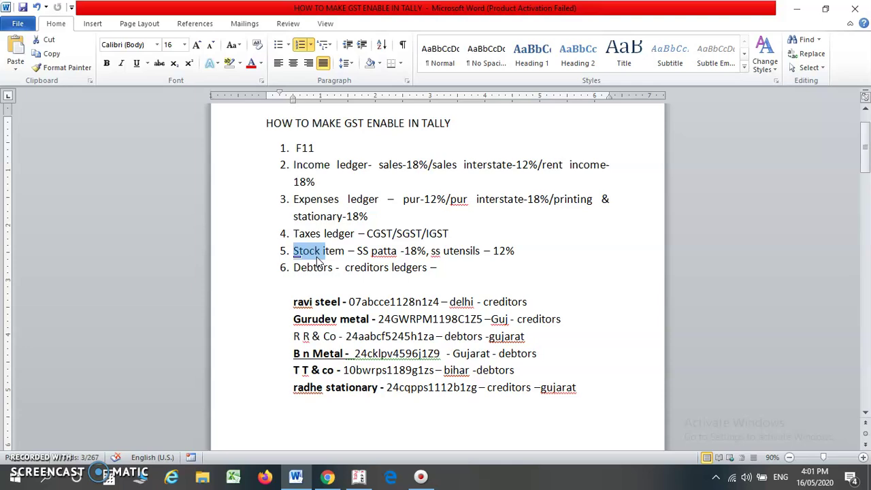
{"action": "left_click", "coordinate": [378, 302]}
{"action": "left_click", "coordinate": [468, 304]}
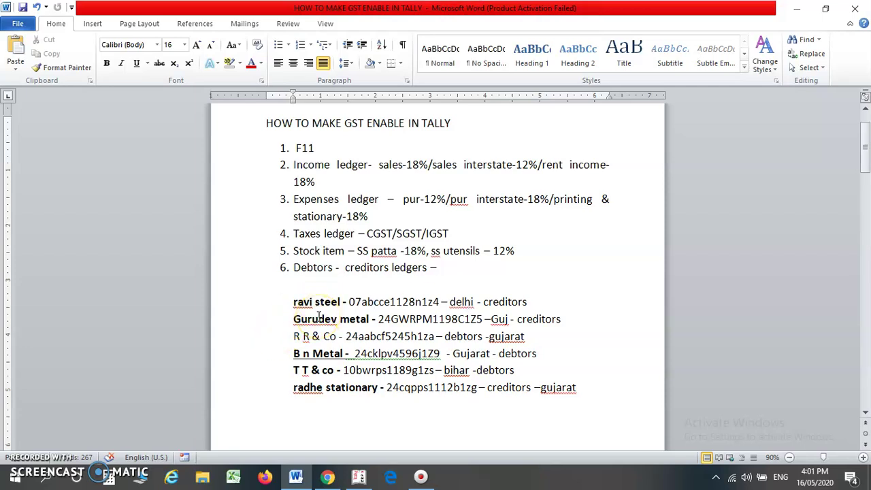
Step: Switch back to Tally.ERP 9 and open the creation form for a single ledger
{"action": "key", "text": "alt+Tab"}
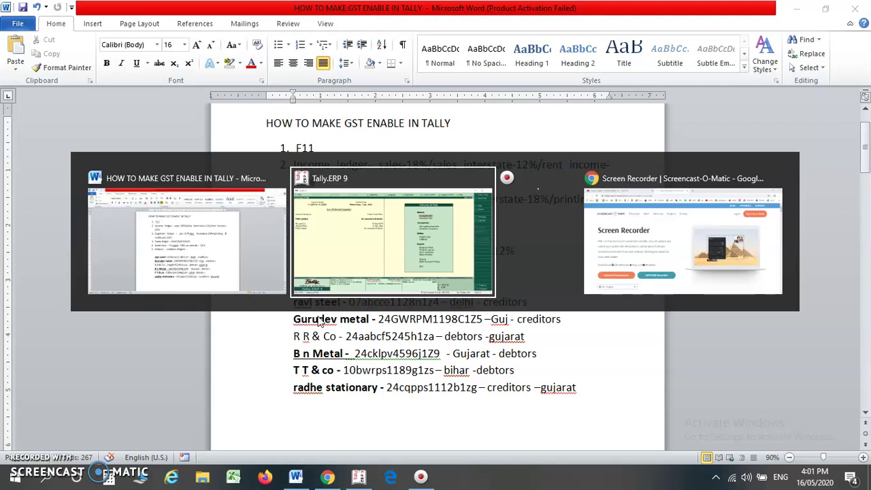
{"action": "key", "text": "Return"}
{"action": "key", "text": "Down"}
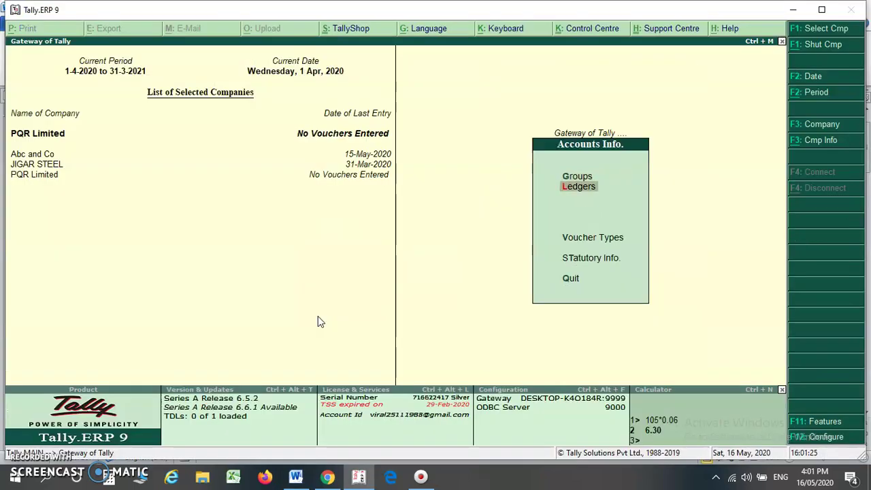
{"action": "key", "text": "Return"}
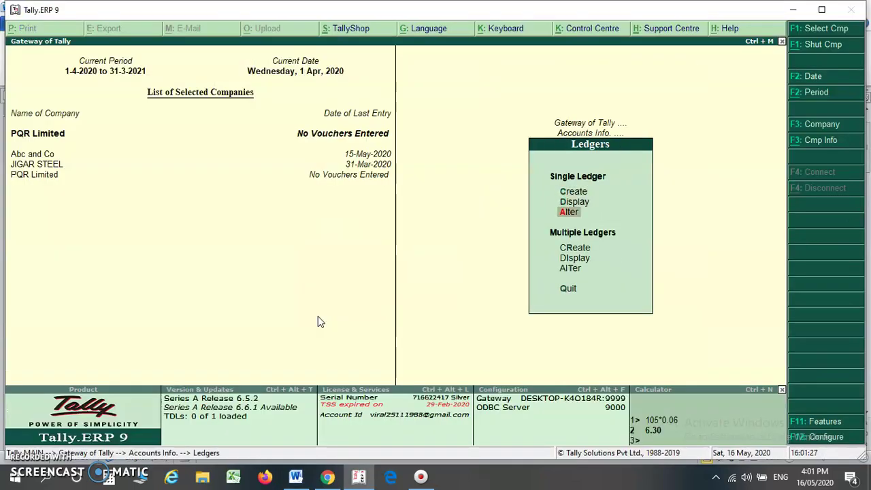
{"action": "key", "text": "Return"}
{"action": "key", "text": "Escape"}
{"action": "key", "text": "Up"}
{"action": "key", "text": "Up"}
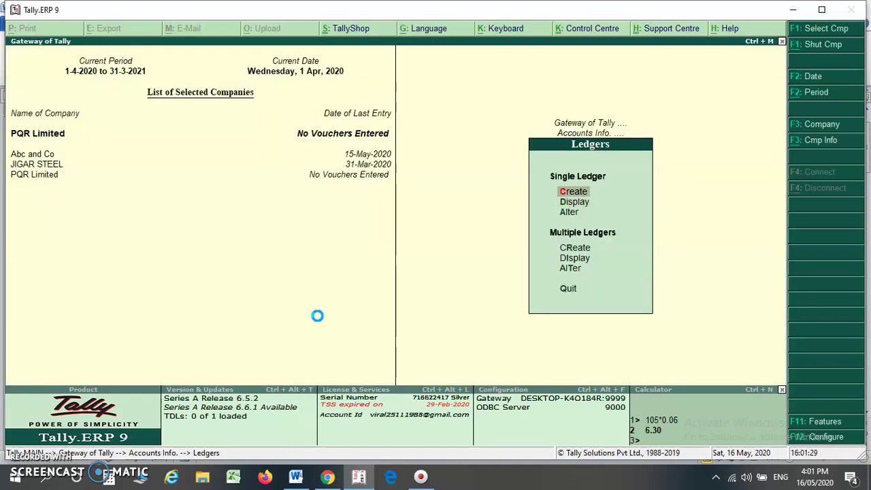
{"action": "key", "text": "Return"}
Step: Look up the debtor B n Metal in the Word checklist and name the new ledger B N METAL
{"action": "left_click", "coordinate": [295, 476]}
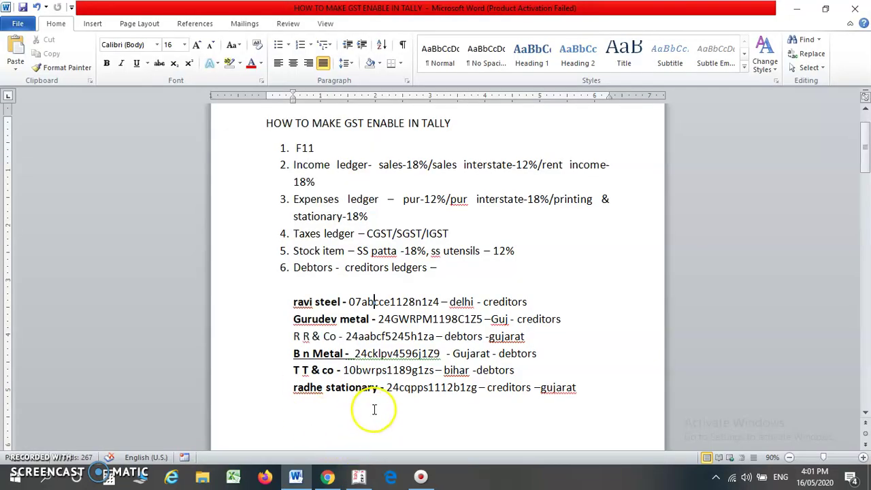
{"action": "left_click", "coordinate": [300, 353]}
{"action": "left_click_drag", "start_coordinate": [301, 353], "coordinate": [326, 356]}
{"action": "key", "text": "alt+Tab"}
{"action": "type", "text": "B N METAL"}
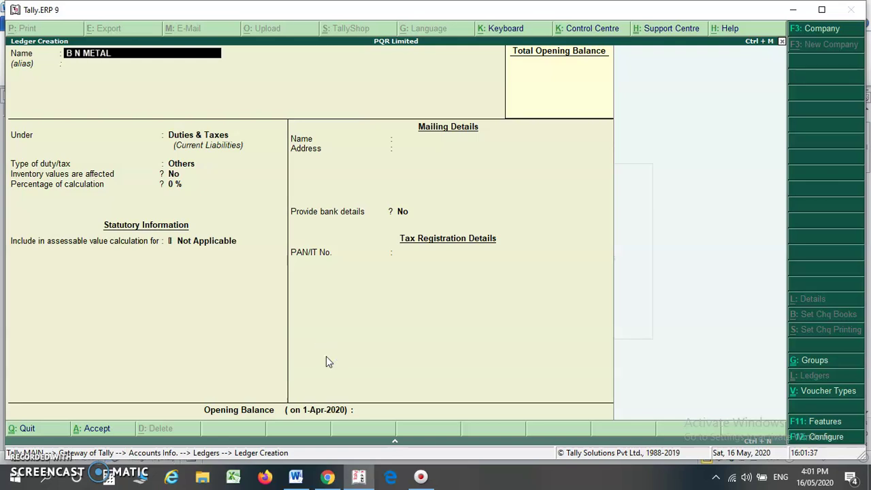
Step: Place the B N METAL ledger under Sundry Debtors and keep bill-by-bill balances at Yes
{"action": "key", "text": "Return"}
{"action": "key", "text": "Return"}
{"action": "type", "text": "SUND"}
{"action": "key", "text": "Down"}
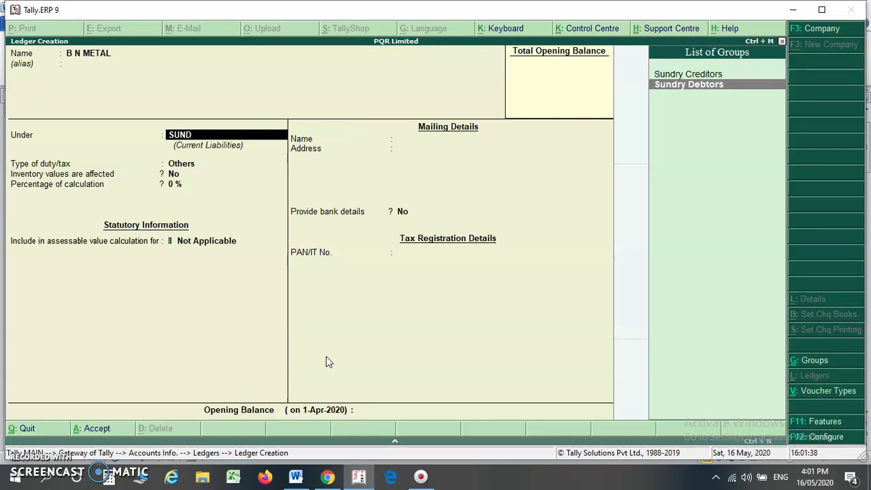
{"action": "key", "text": "Return"}
{"action": "key", "text": "Return"}
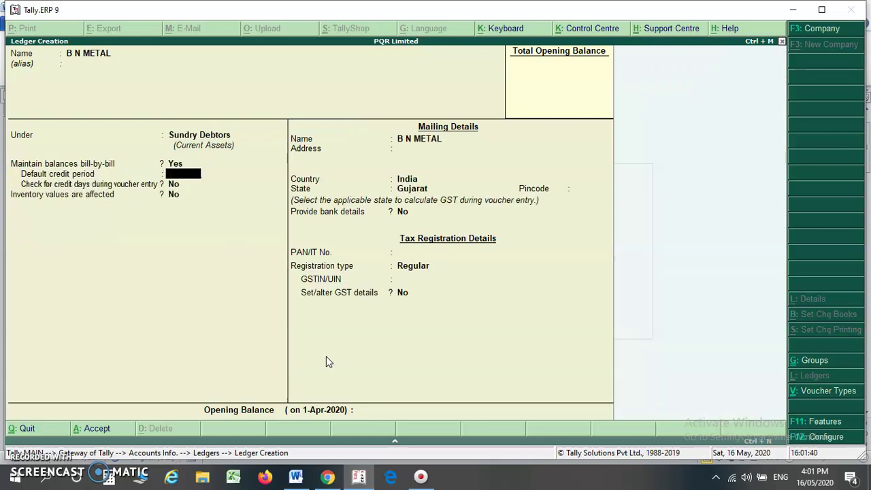
Step: Leave the default credit period and address empty, and set the party's state to Gujarat as in the Word checklist
{"action": "key", "text": "Return"}
{"action": "key", "text": "Return"}
{"action": "key", "text": "Return"}
{"action": "key", "text": "Return"}
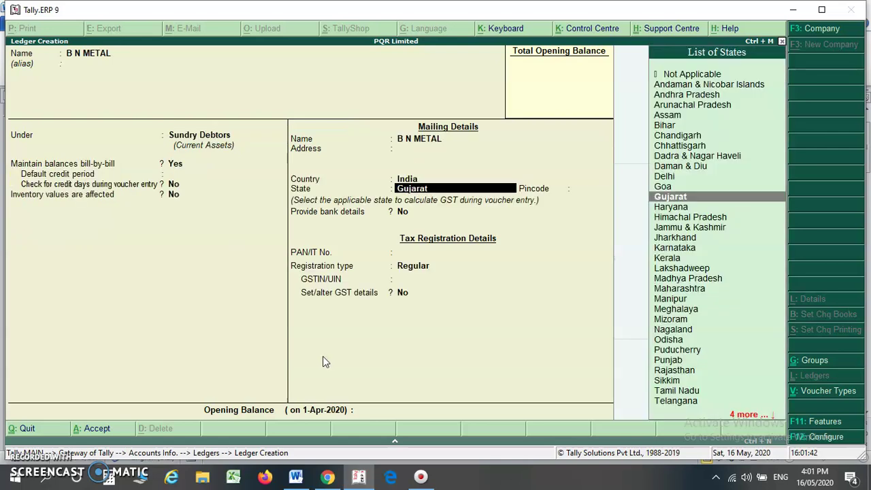
{"action": "key", "text": "alt+Tab"}
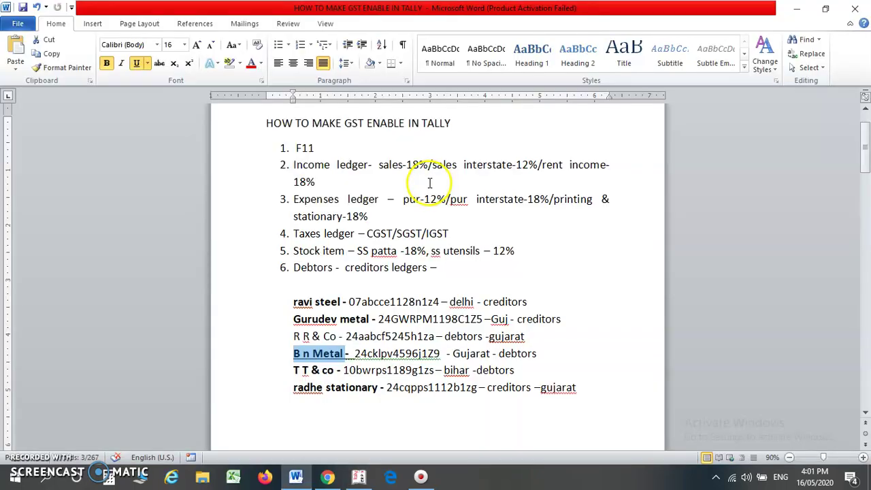
{"action": "key", "text": "alt+Tab"}
{"action": "key", "text": "Return"}
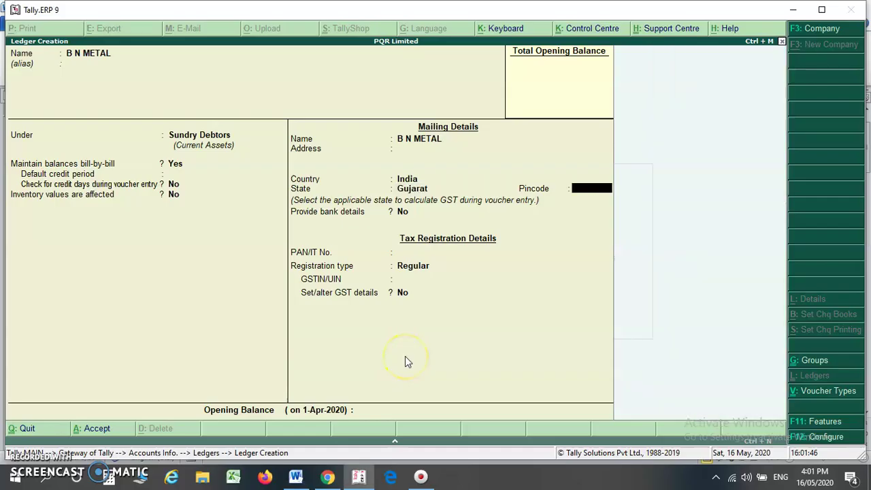
Step: Leave the pincode and PAN empty, keep bank details at No and the registration type at Regular
{"action": "key", "text": "Return"}
{"action": "key", "text": "Return"}
{"action": "key", "text": "Return"}
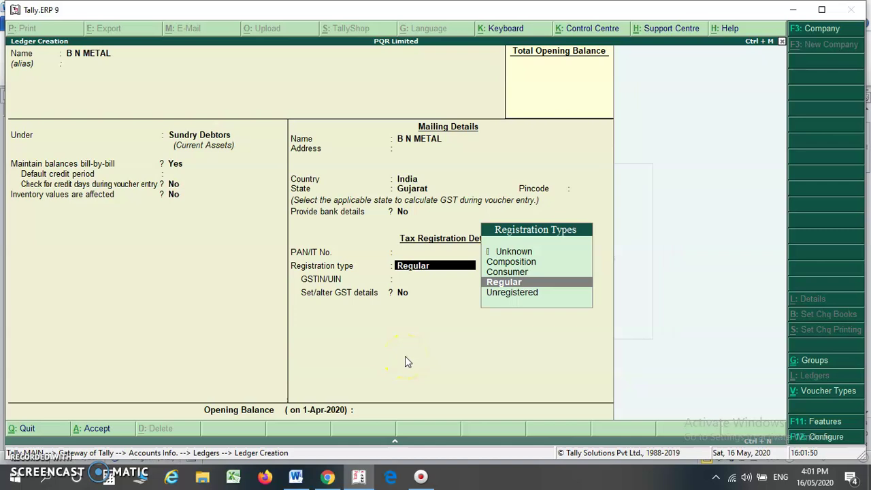
{"action": "key", "text": "Return"}
Step: Transfer B n Metal's GSTIN from the Word checklist into the ledger's GSTIN/UIN and restore the number in the document
{"action": "key", "text": "alt+Tab"}
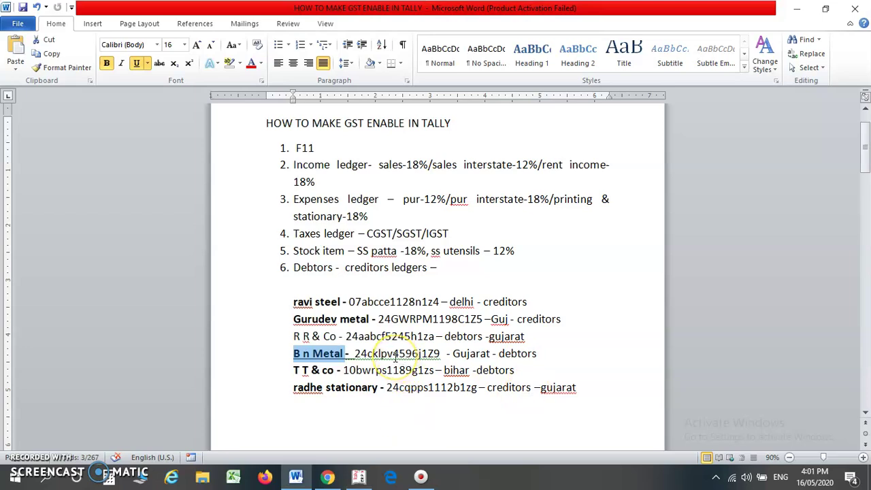
{"action": "double_click", "coordinate": [395, 359]}
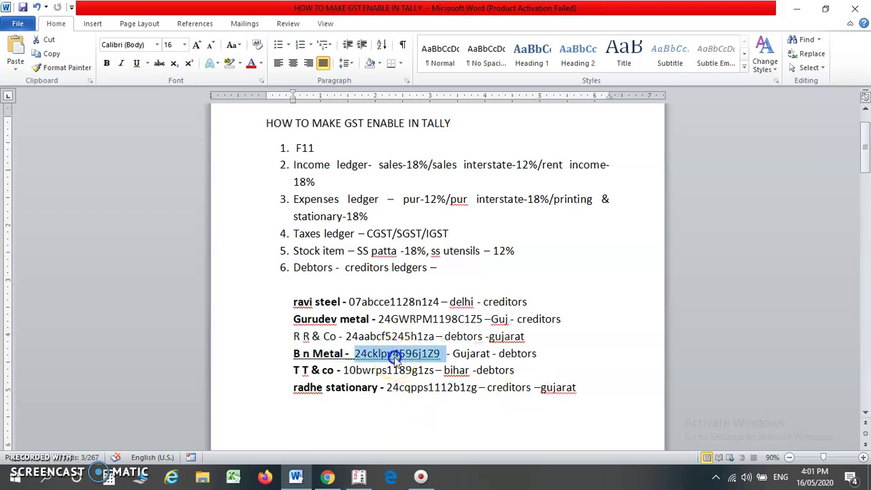
{"action": "key", "text": "ctrl+x"}
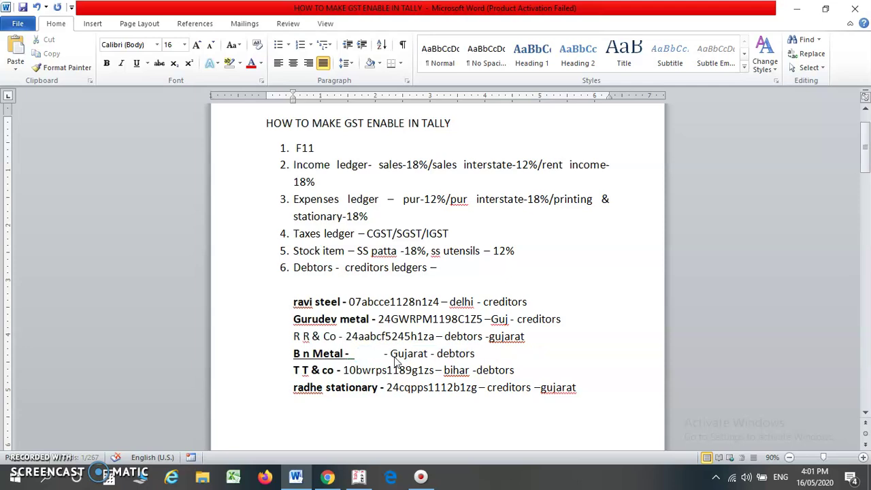
{"action": "key", "text": "alt"}
{"action": "key", "text": "alt+Tab"}
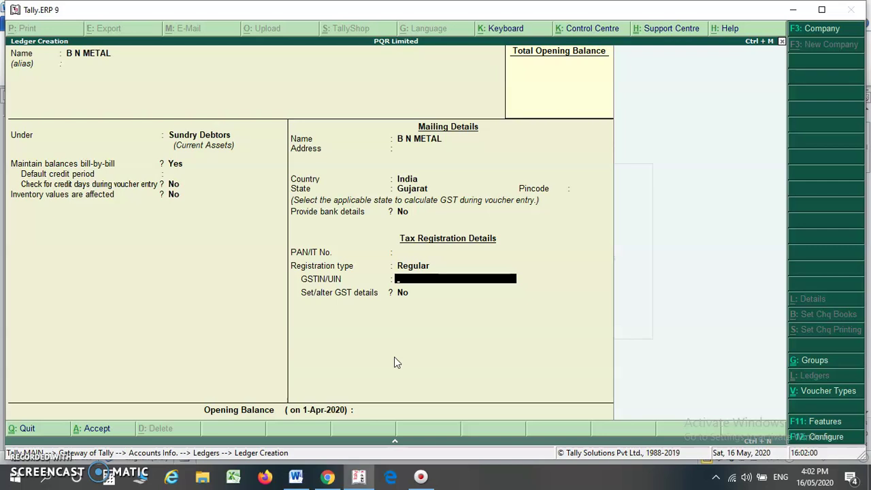
{"action": "key", "text": "ctrl+alt+v"}
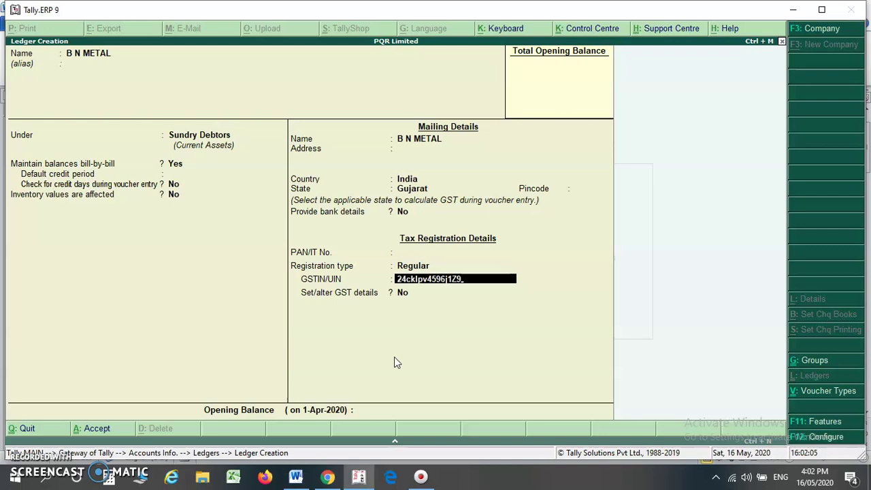
{"action": "key", "text": "alt+Tab"}
{"action": "key", "text": "ctrl+v"}
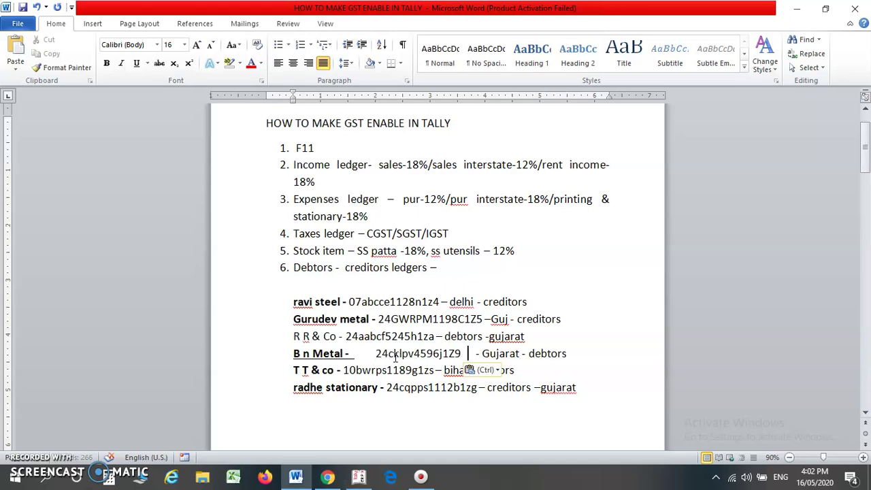
Step: Accept the party's GSTIN, keep further GST details at No and save the B N METAL ledger without an opening balance
{"action": "key", "text": "alt+Tab"}
{"action": "key", "text": "Return"}
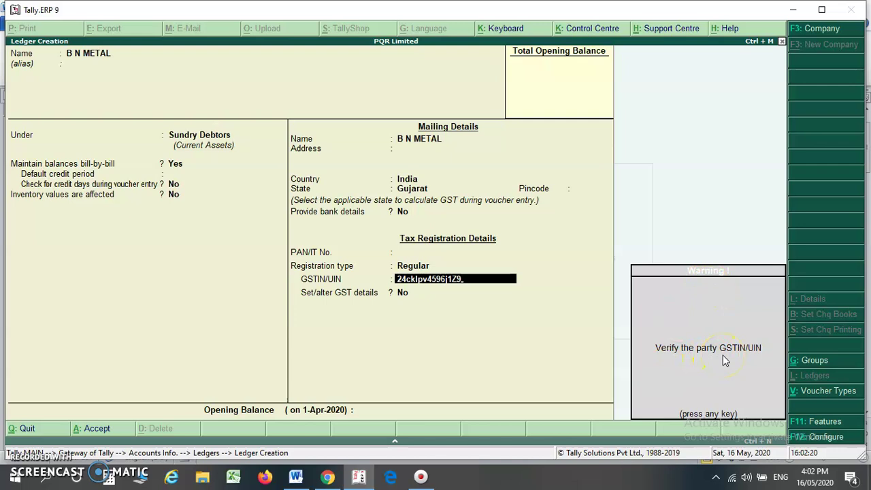
{"action": "key", "text": "Return"}
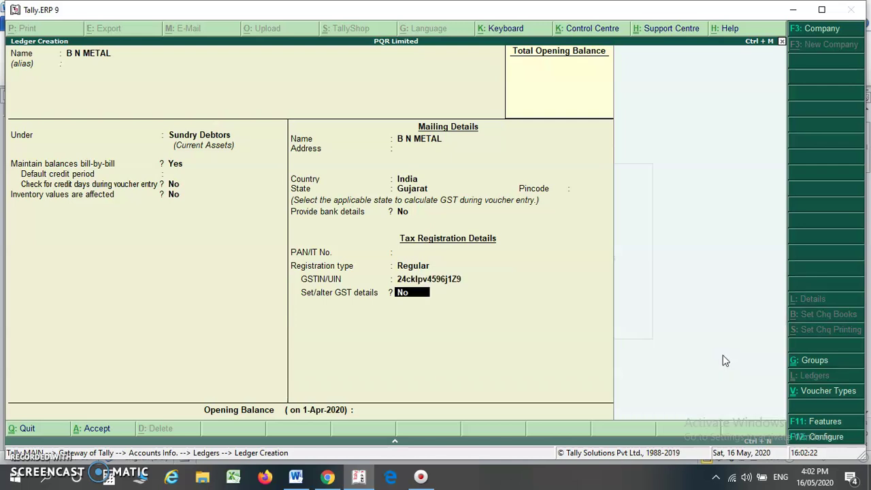
{"action": "key", "text": "Return"}
{"action": "key", "text": "Return"}
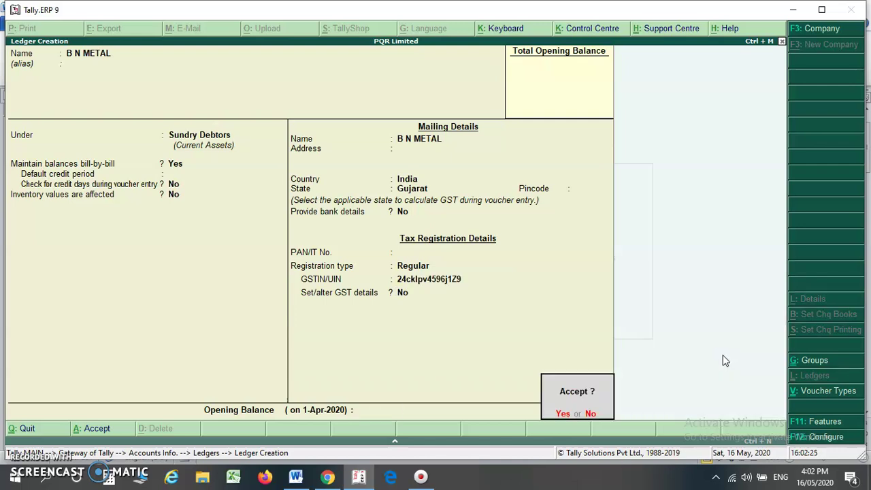
{"action": "key", "text": "Return"}
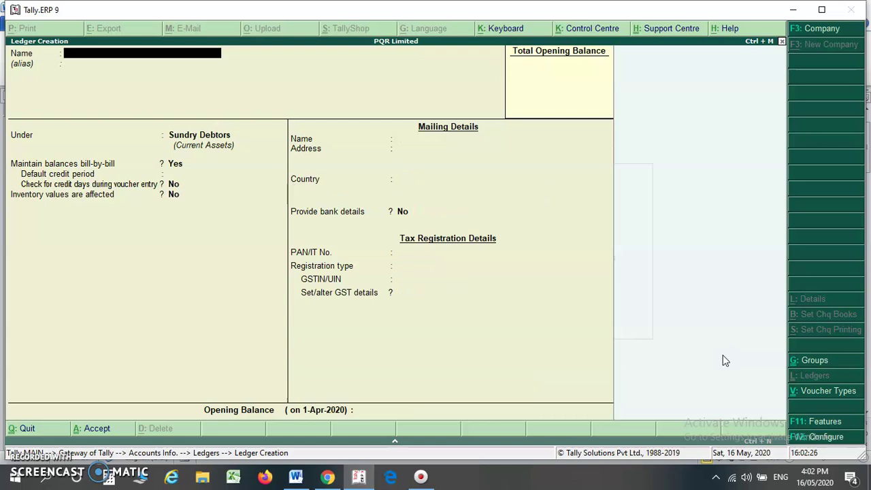